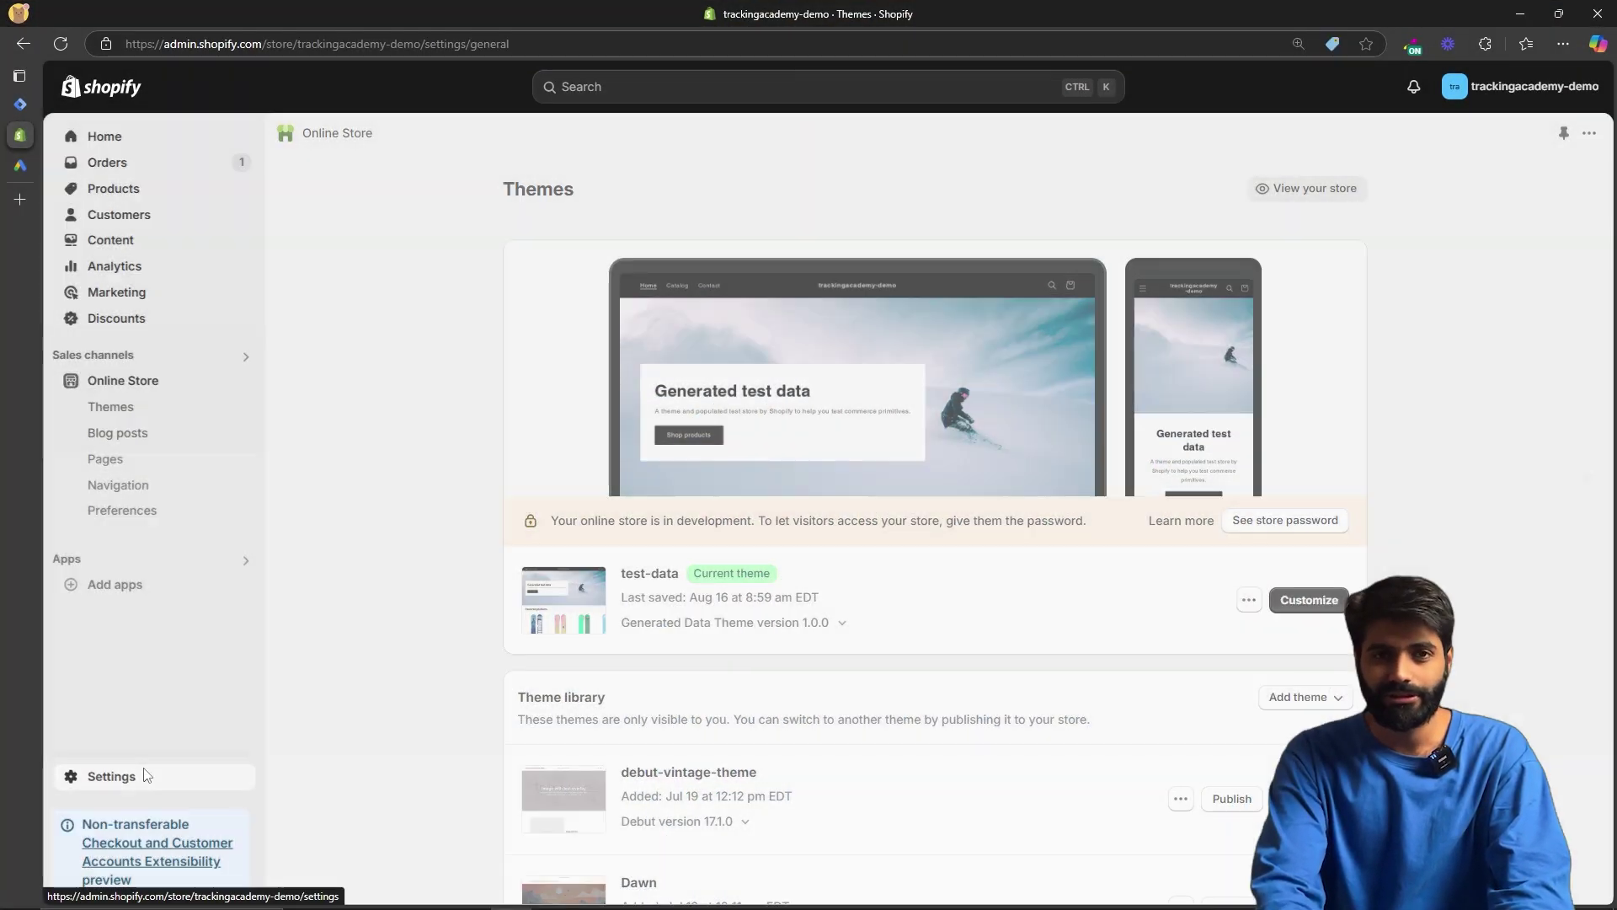
Step: Activate the Thank you and Order status pages in Checkout settings and save the upgrade
click(145, 775)
click(466, 388)
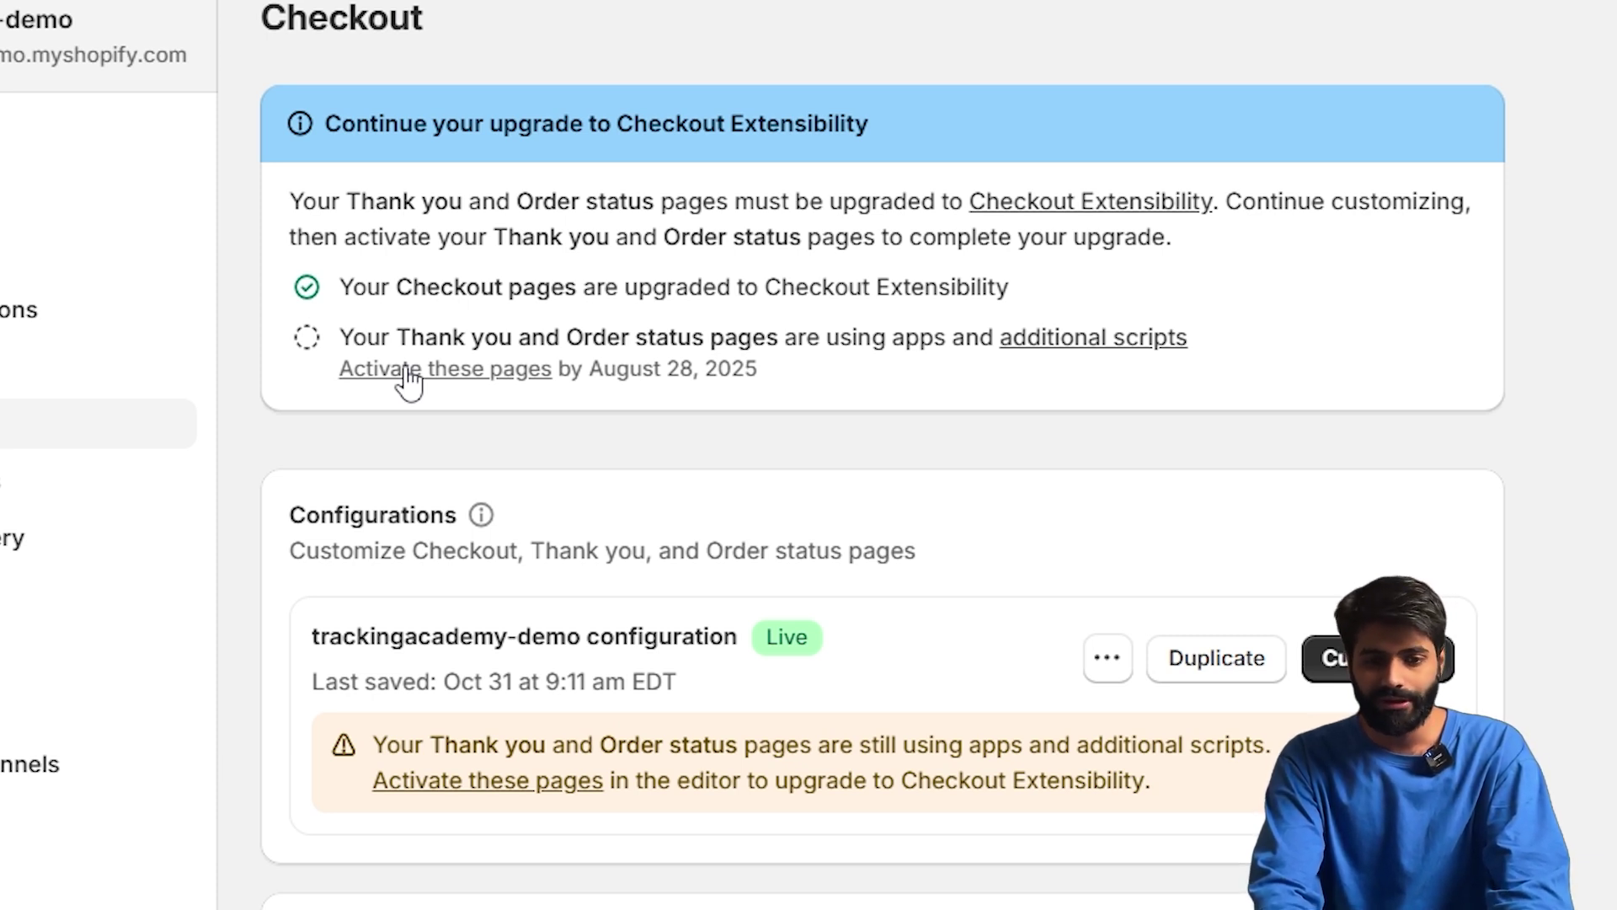
click(408, 371)
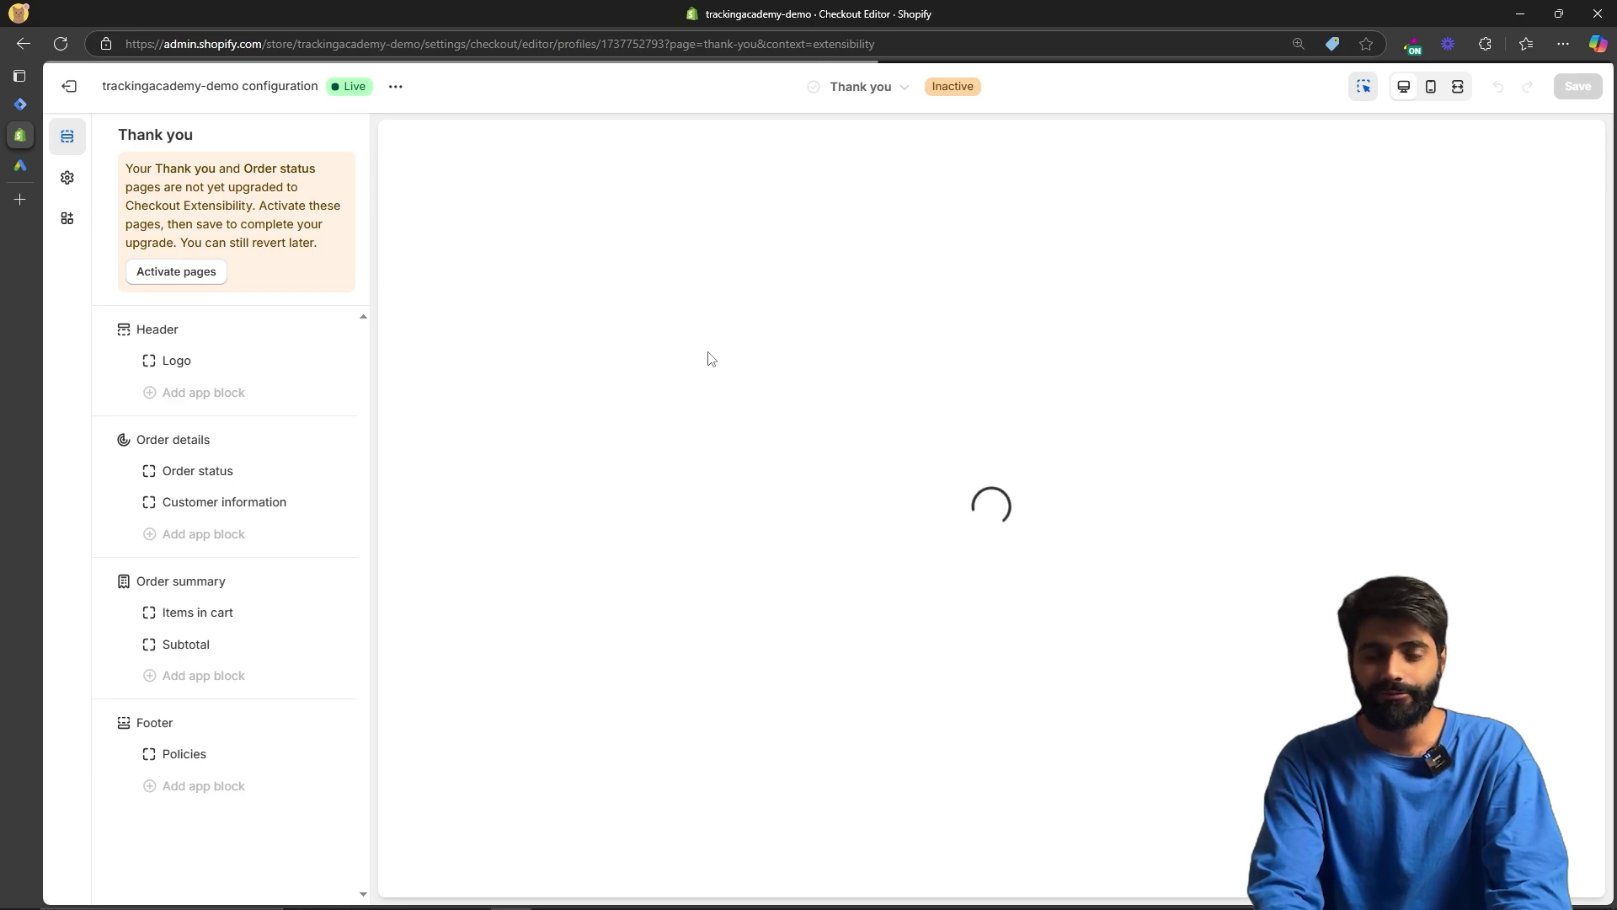
click(181, 274)
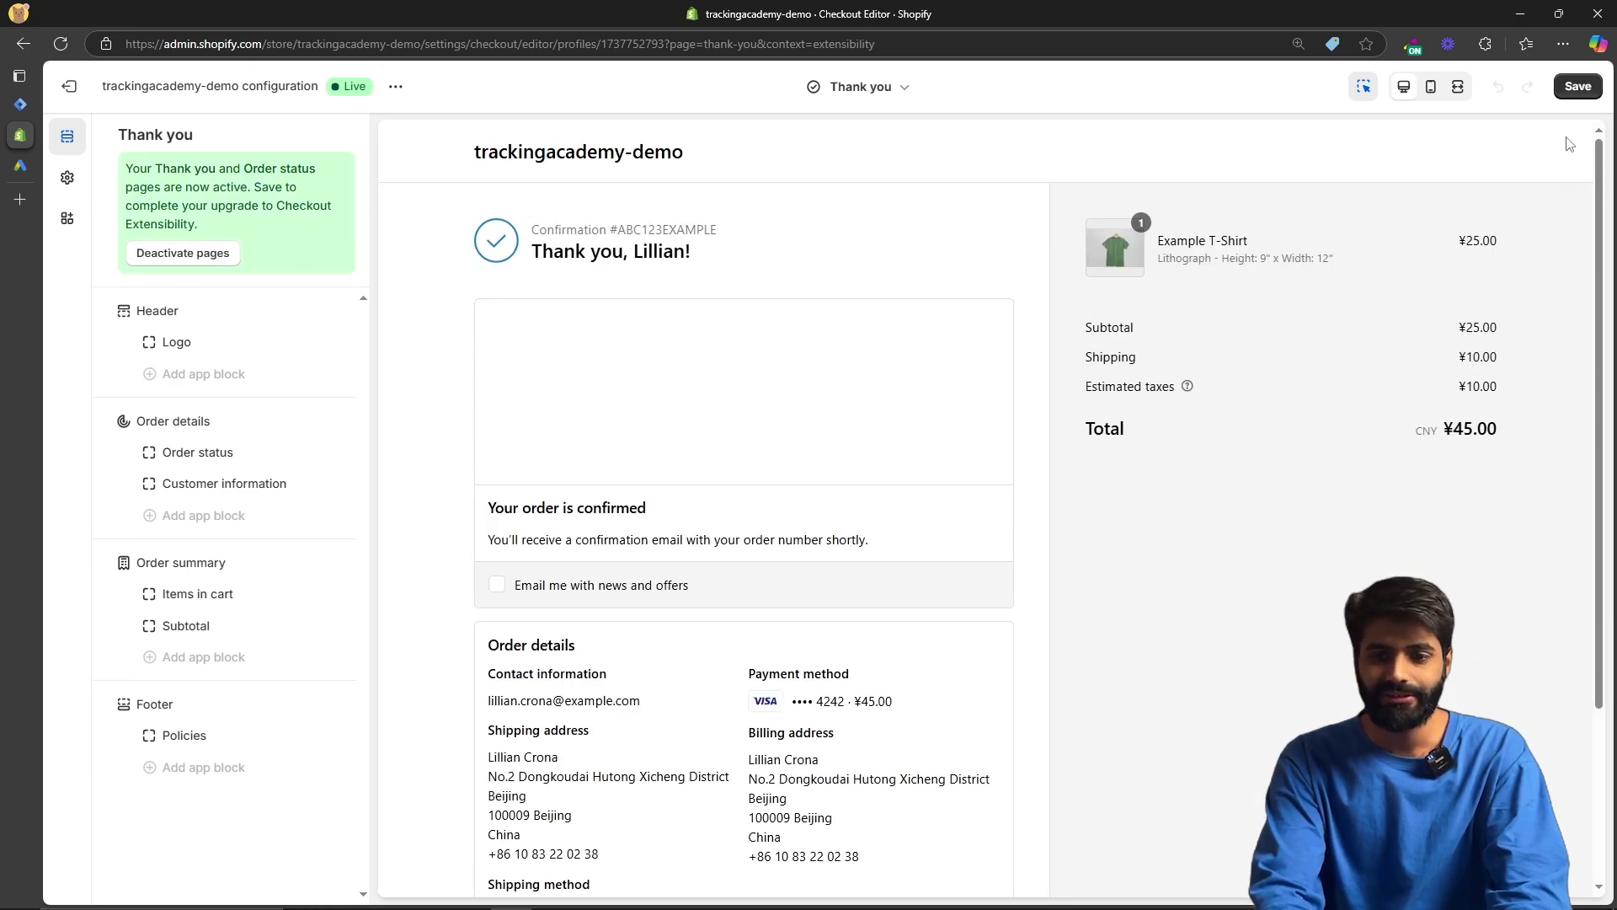
click(1577, 87)
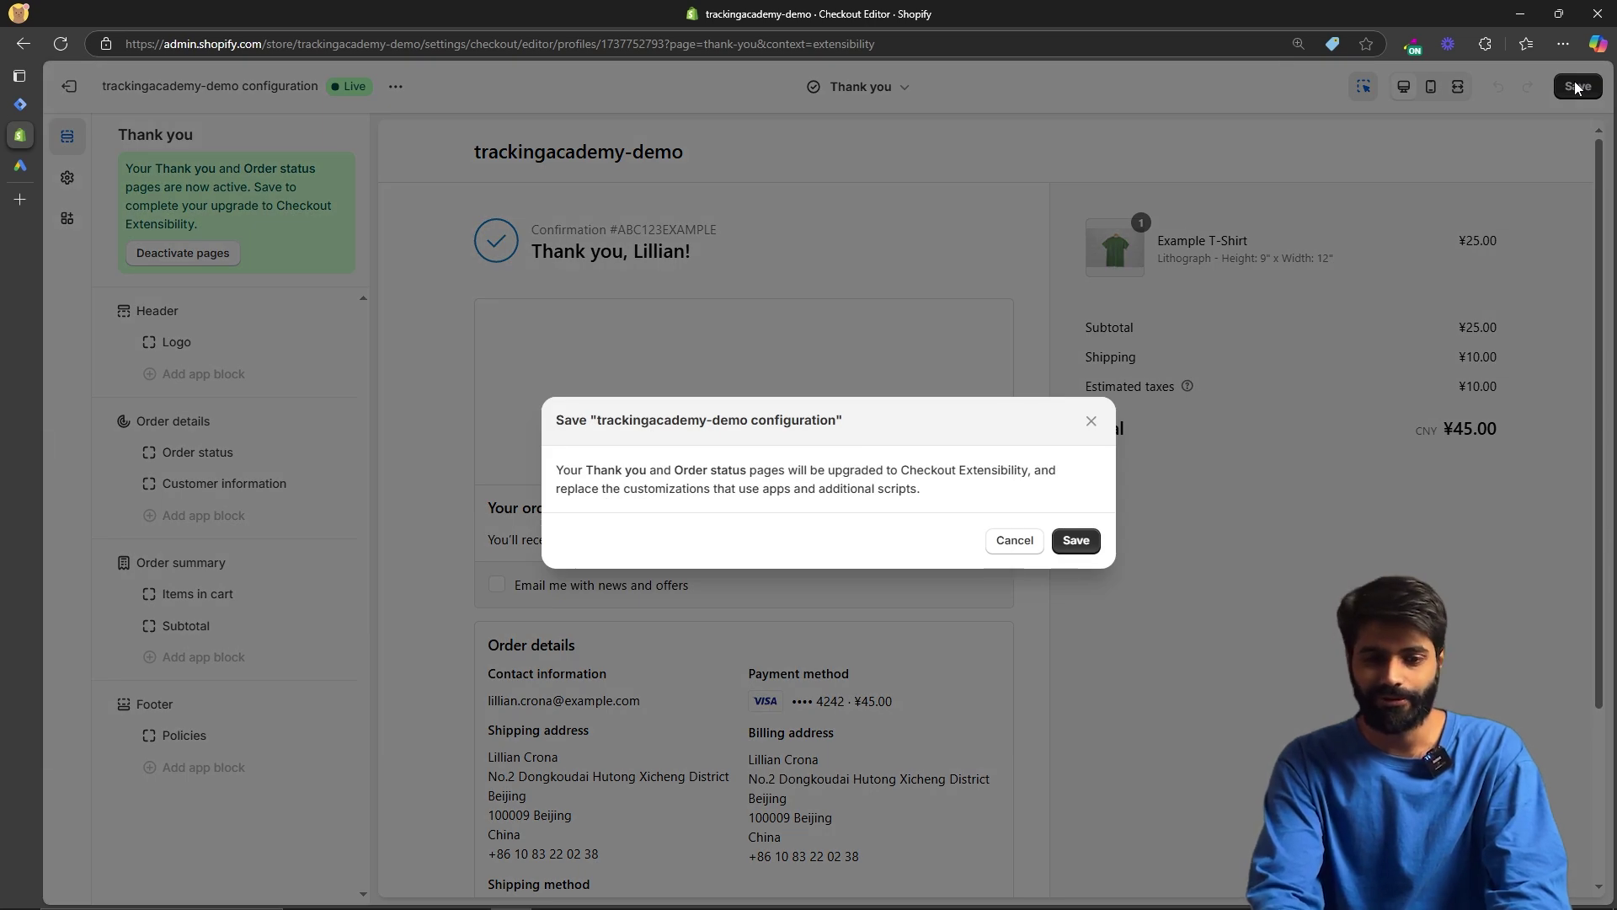
click(1076, 540)
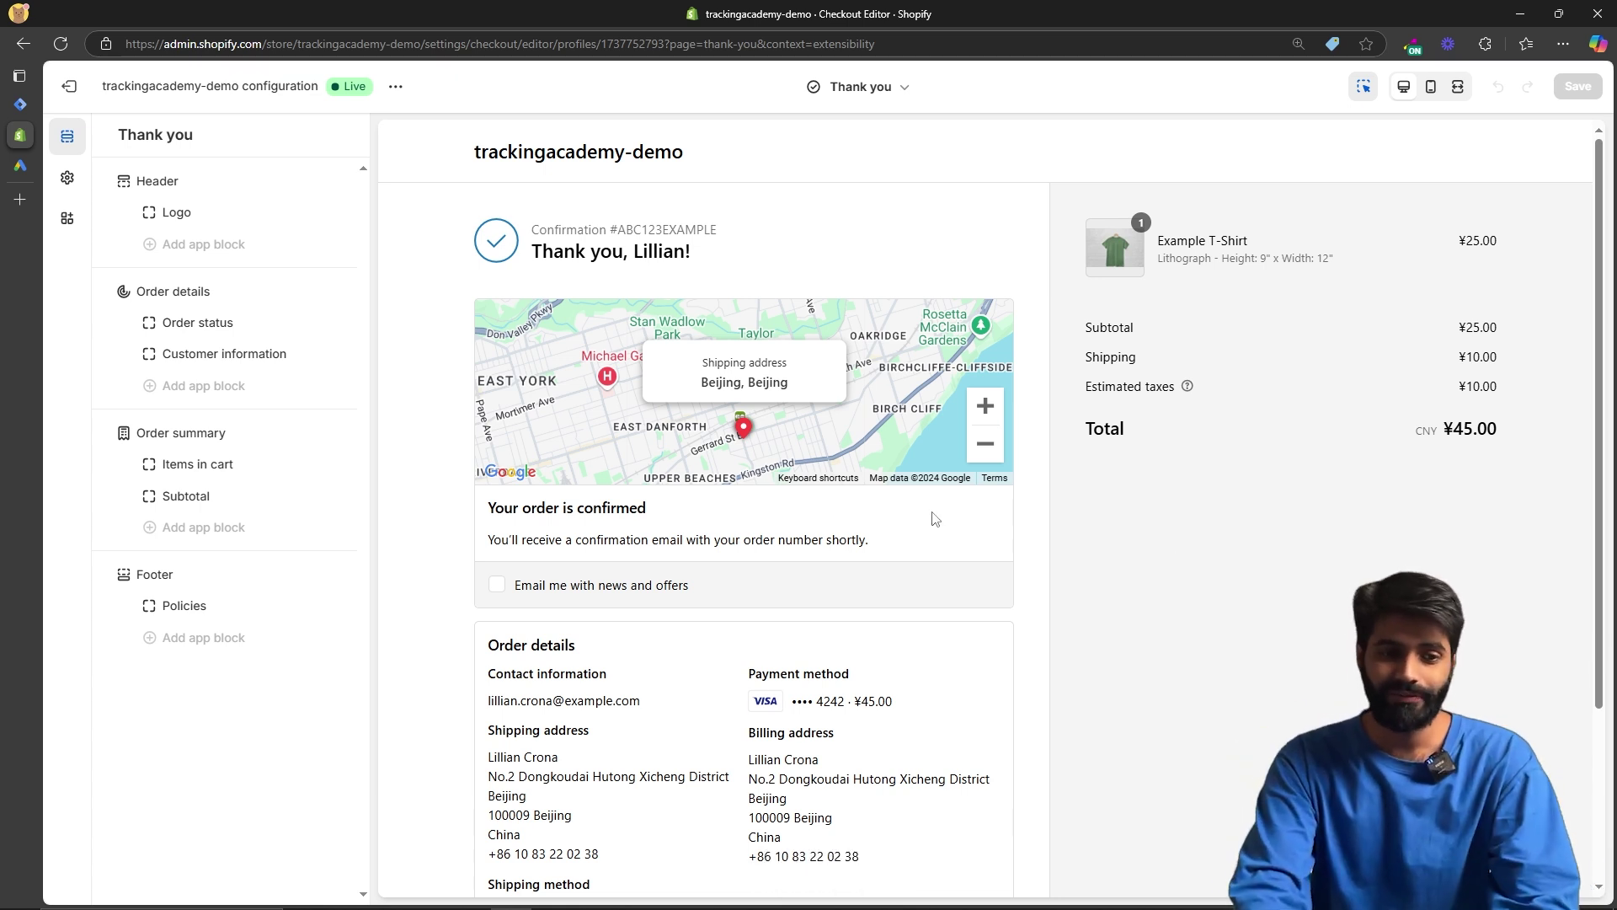
Step: Exit the checkout editor to return to the store settings
click(67, 89)
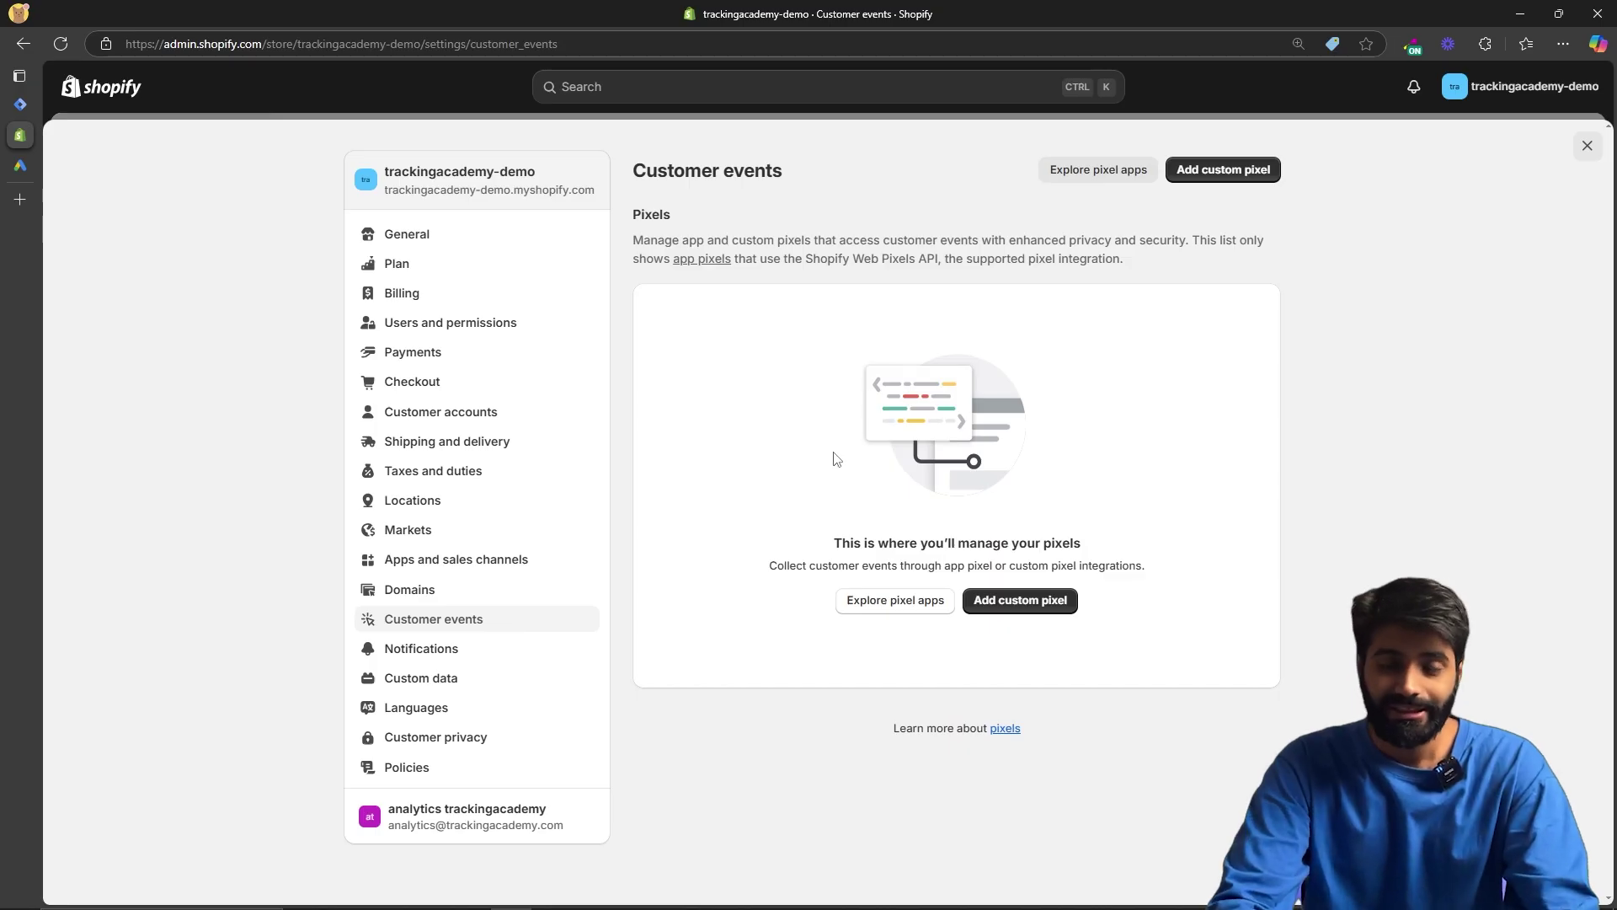
Step: Create a custom pixel named 'DataLayer'
click(1024, 601)
click(802, 490)
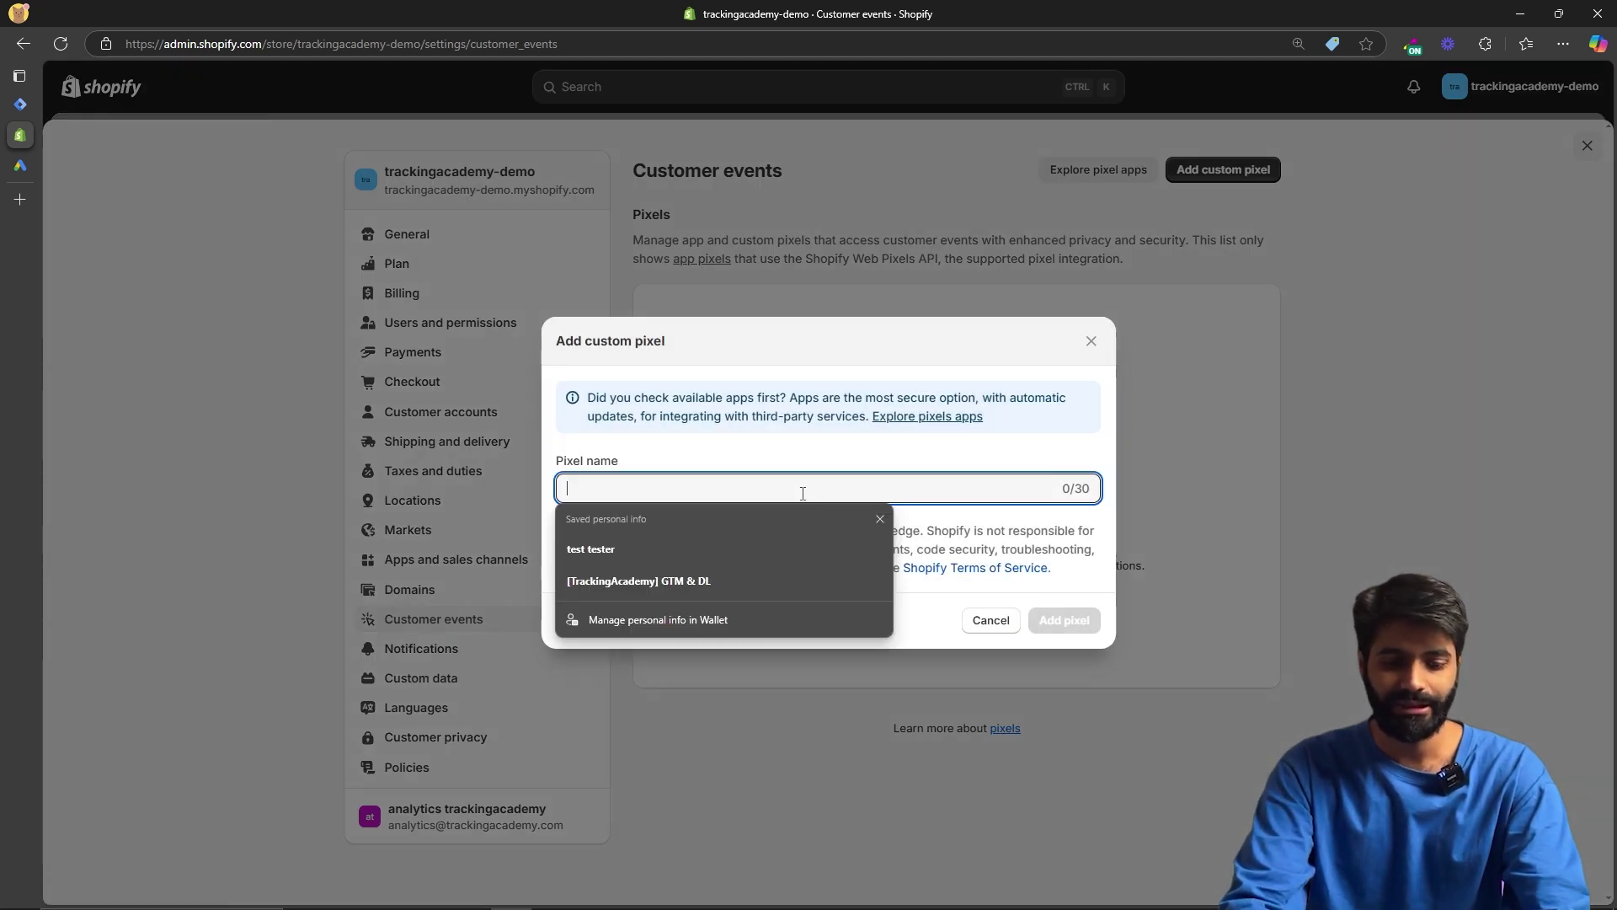
text(DataLayer)
click(1055, 625)
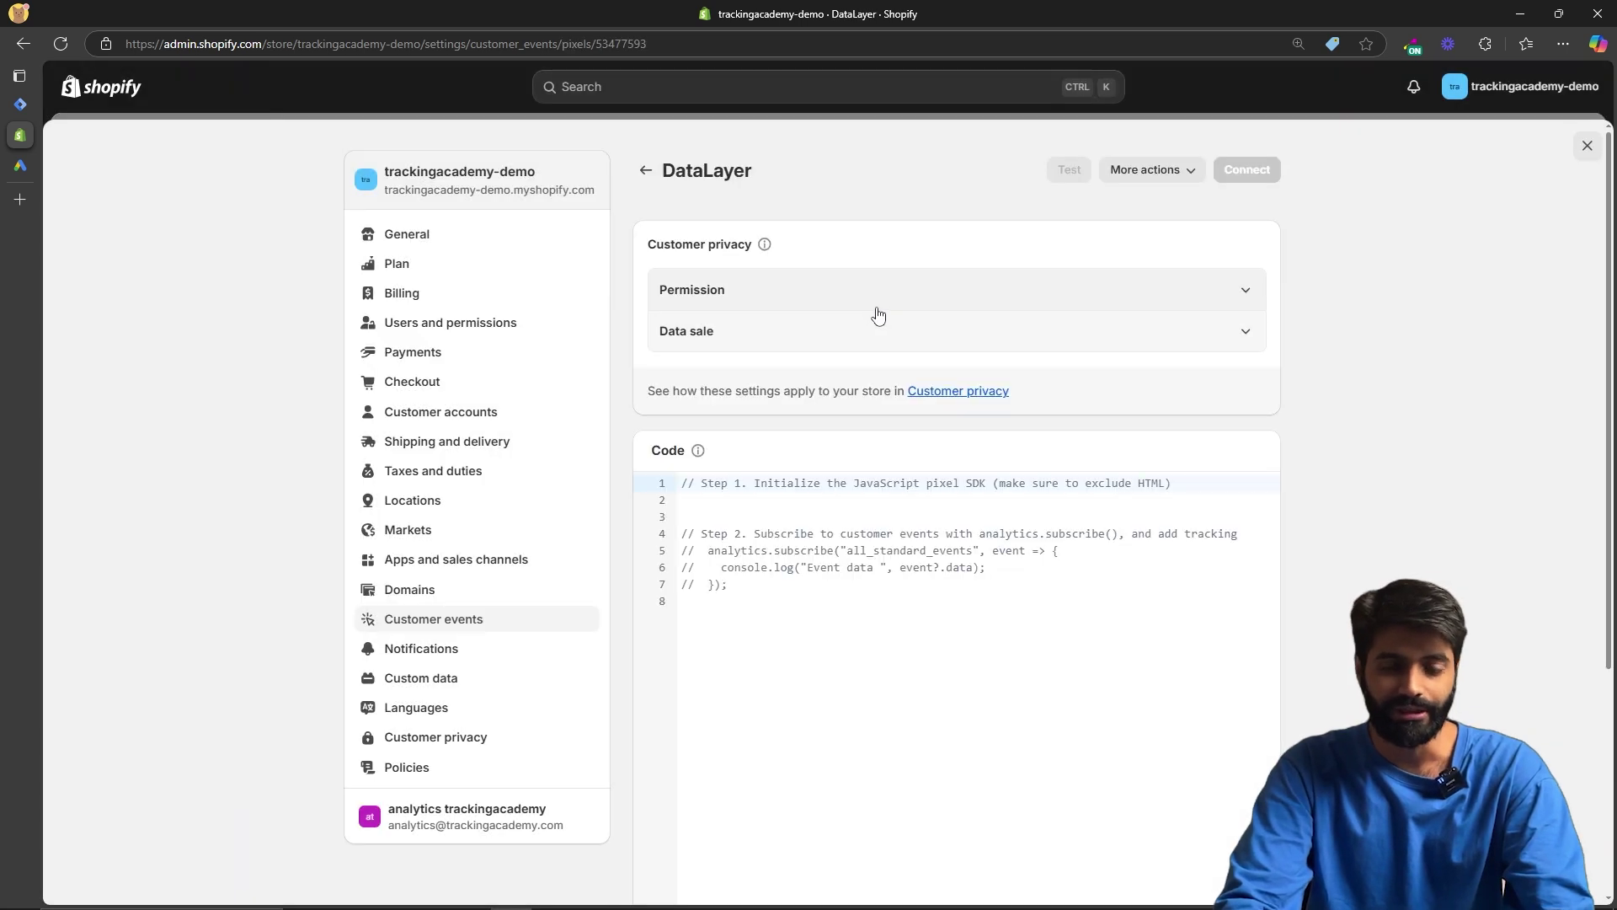
Step: Set the pixel's permission to Not required and data sale to does not qualify
click(880, 309)
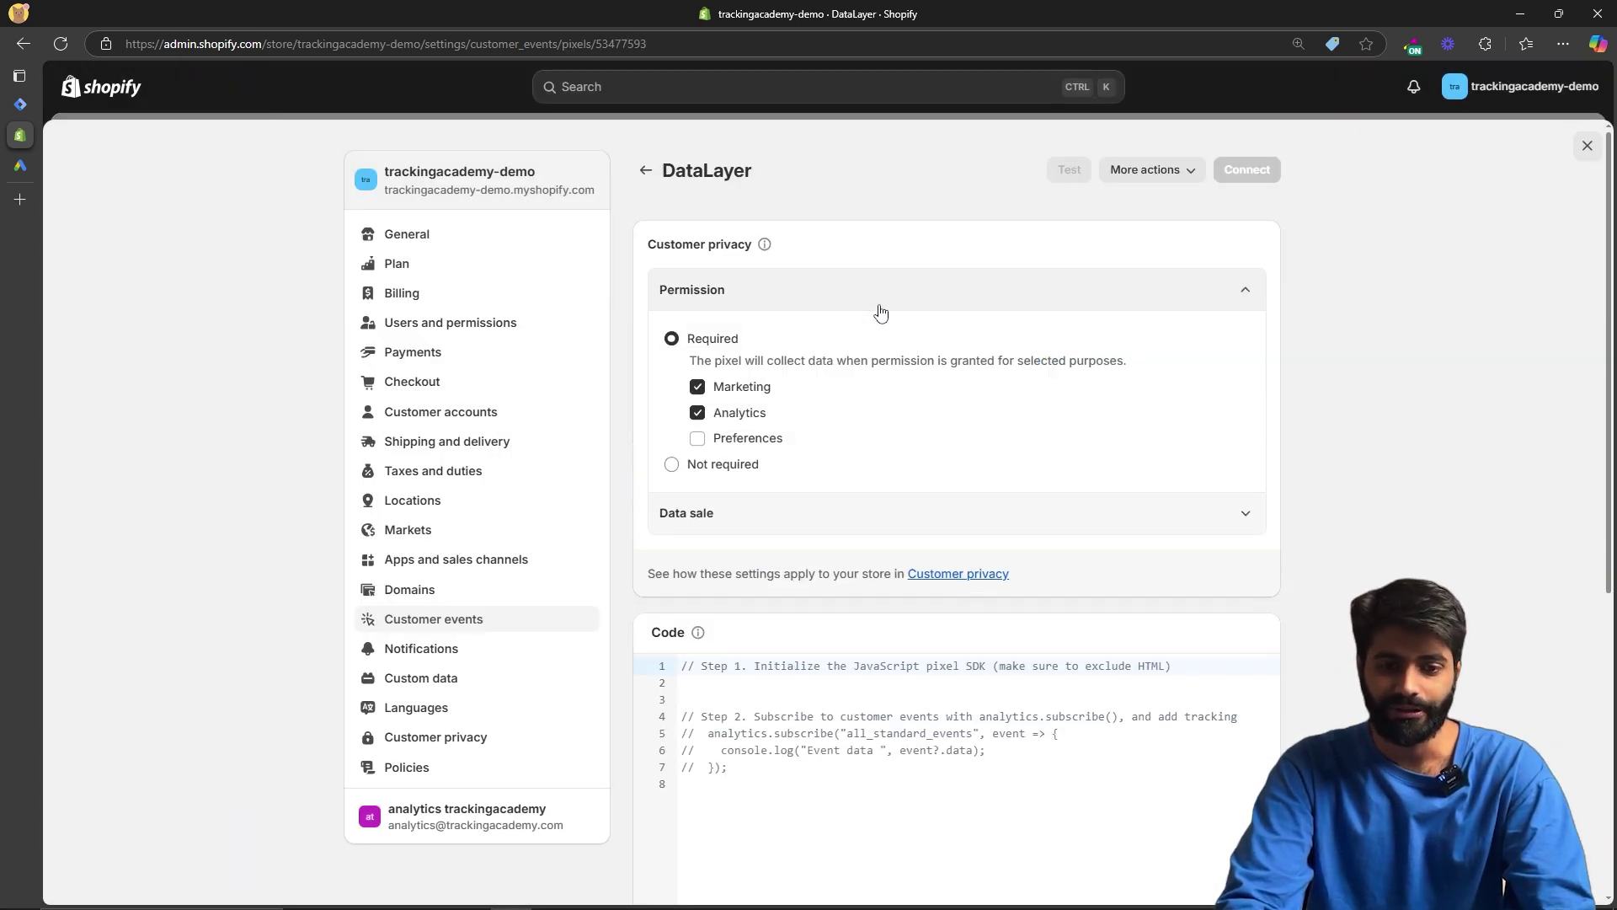
click(696, 467)
click(826, 434)
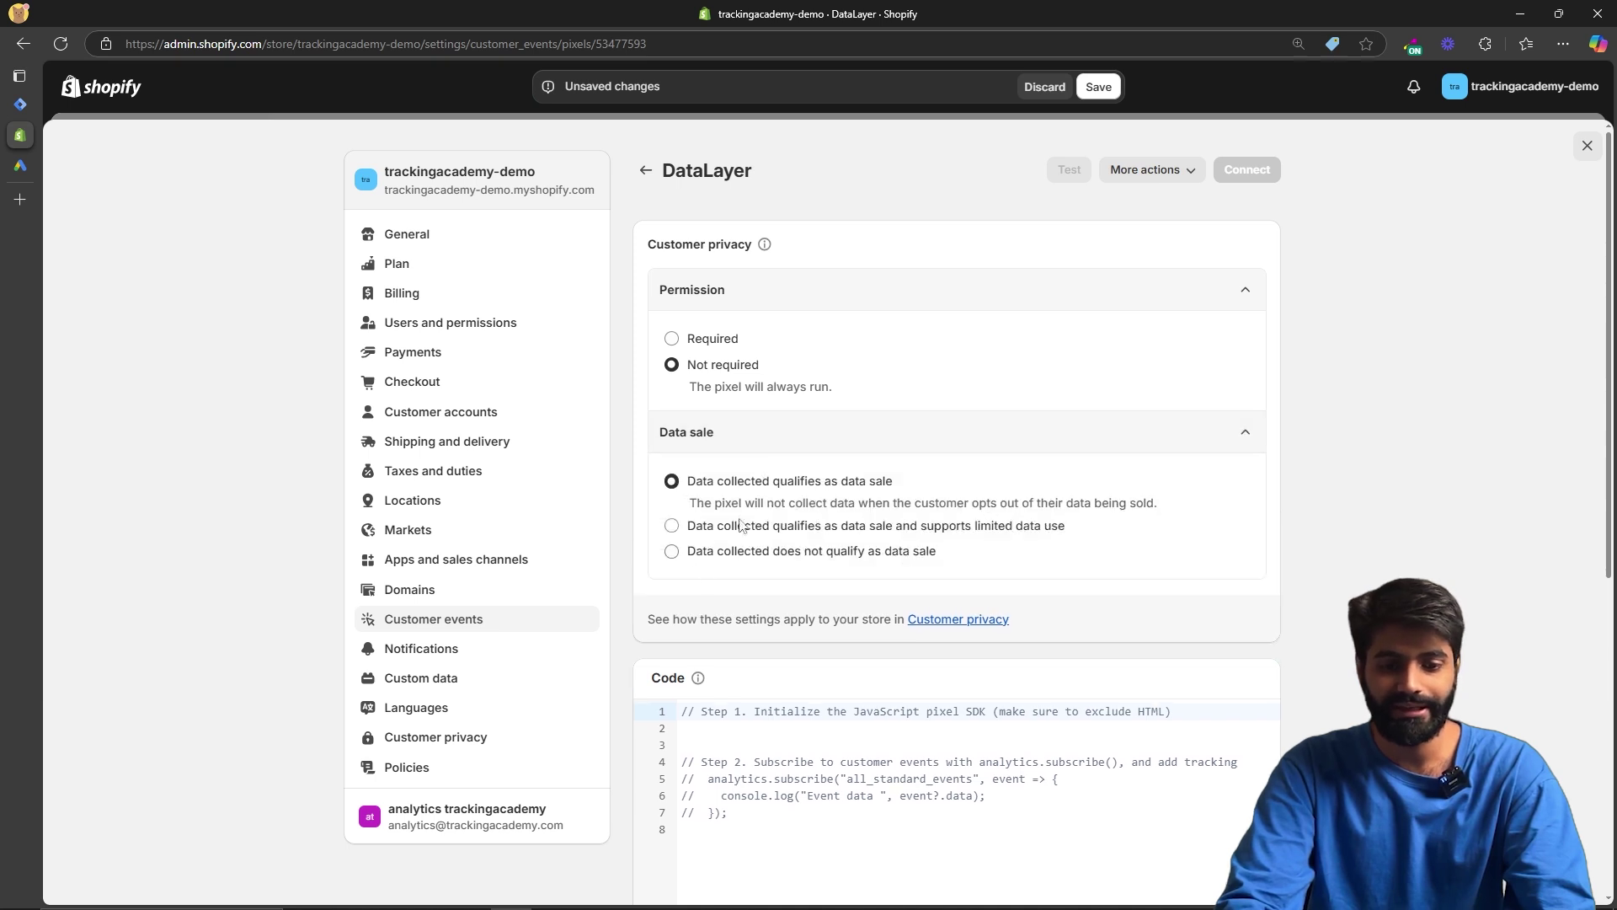
click(705, 556)
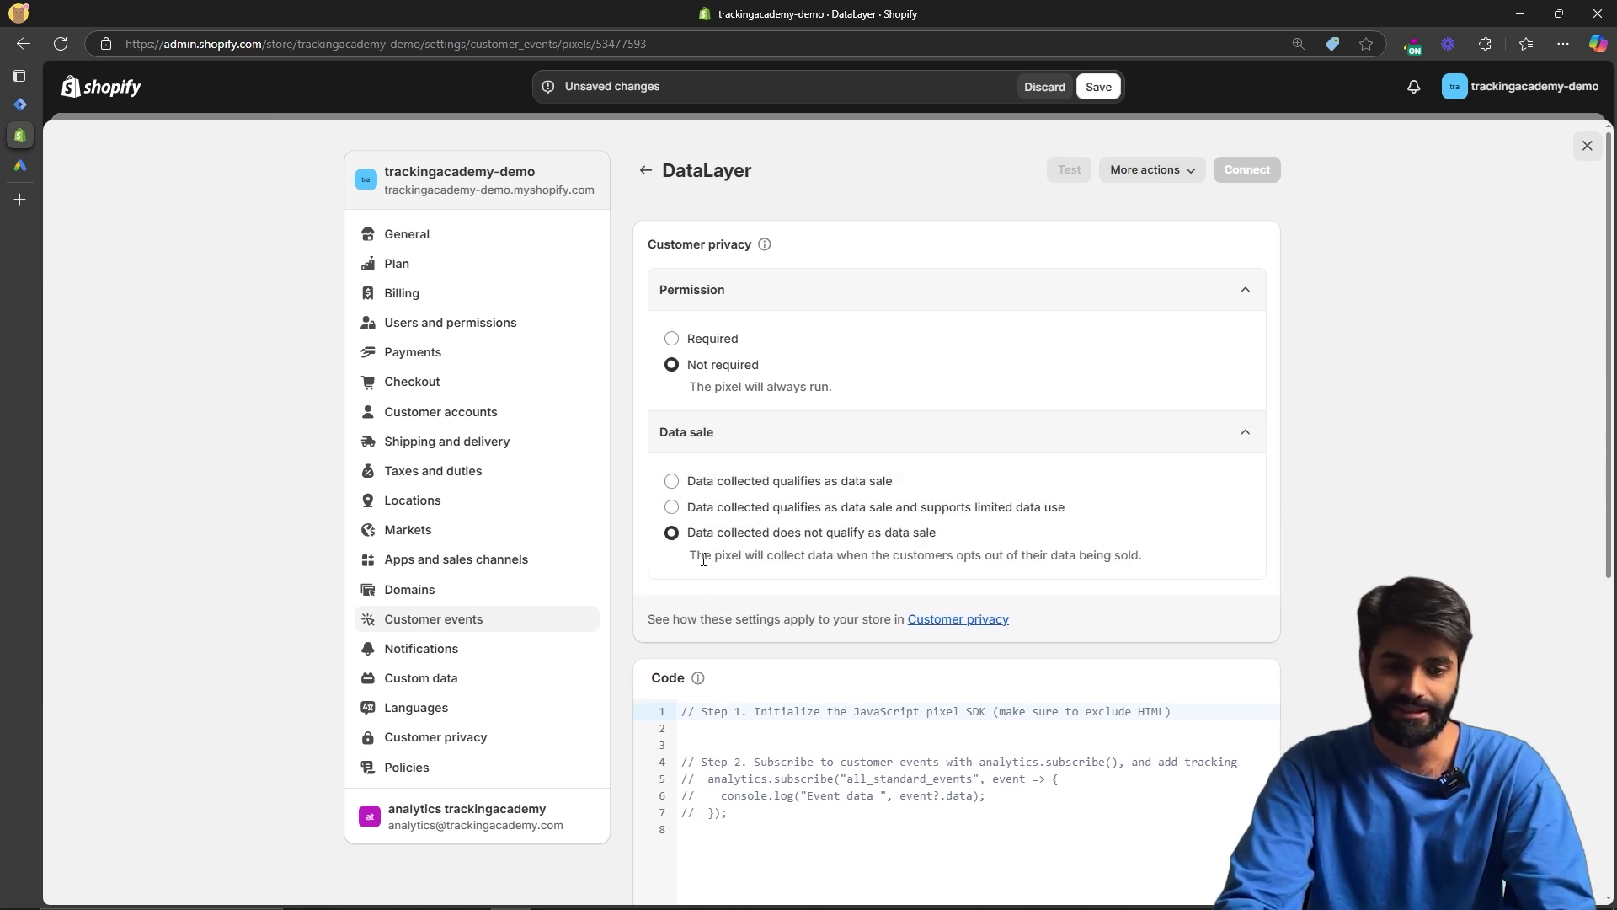
Step: Delete the pixel's sample code and go to the Tracking Academy blog tutorial
scroll(703, 559, down, 3)
drag(718, 610, 674, 487)
key(BackSpace)
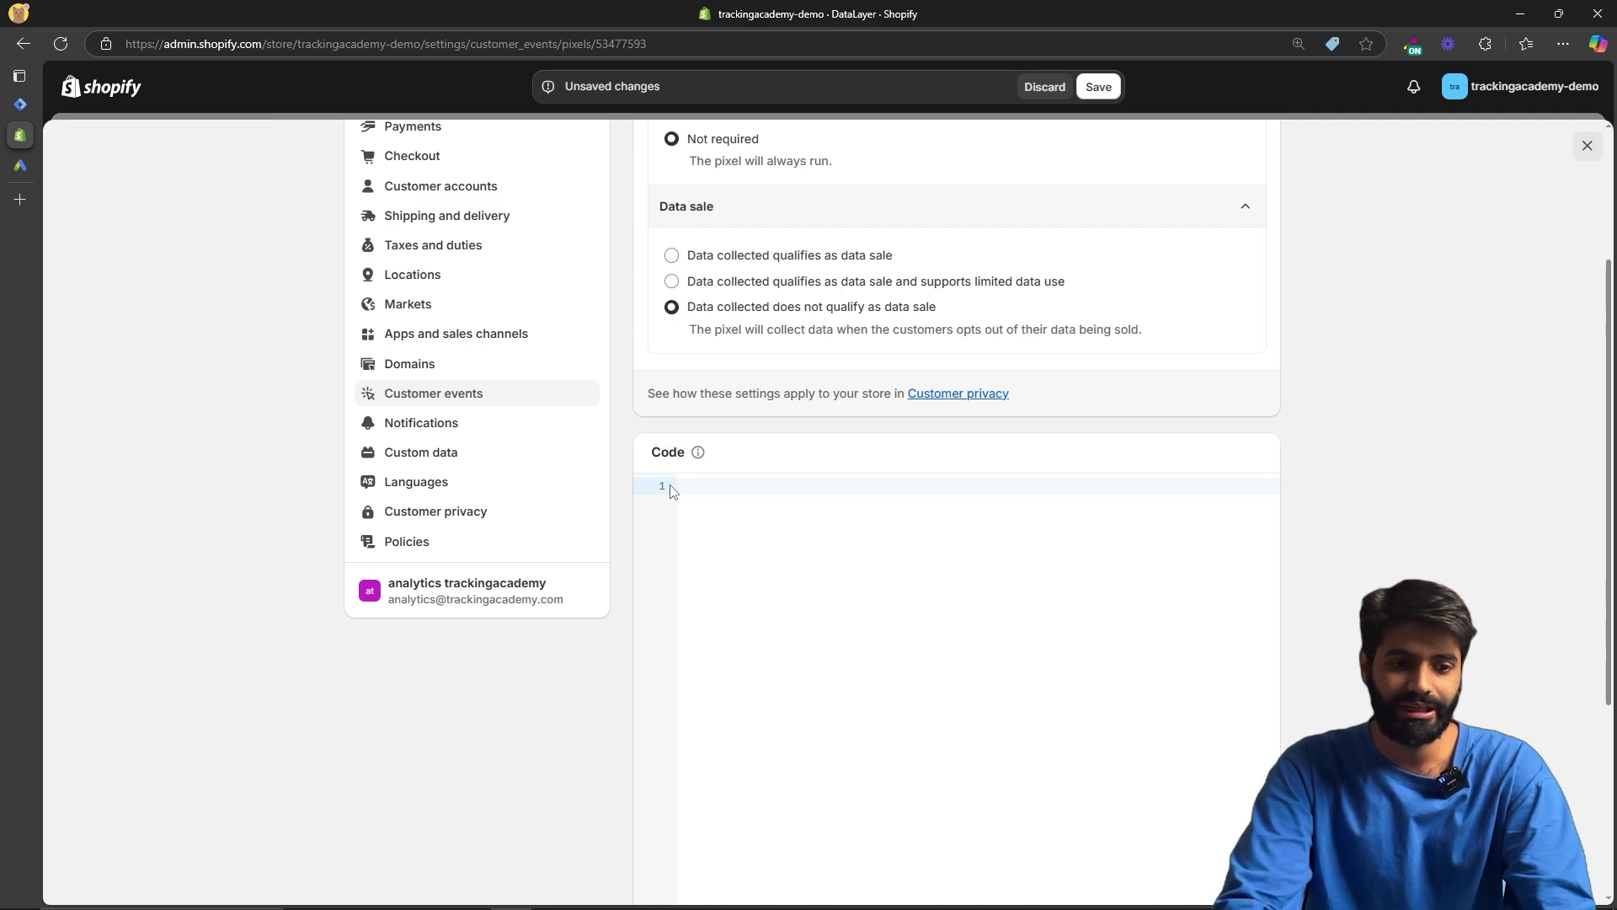
click(27, 204)
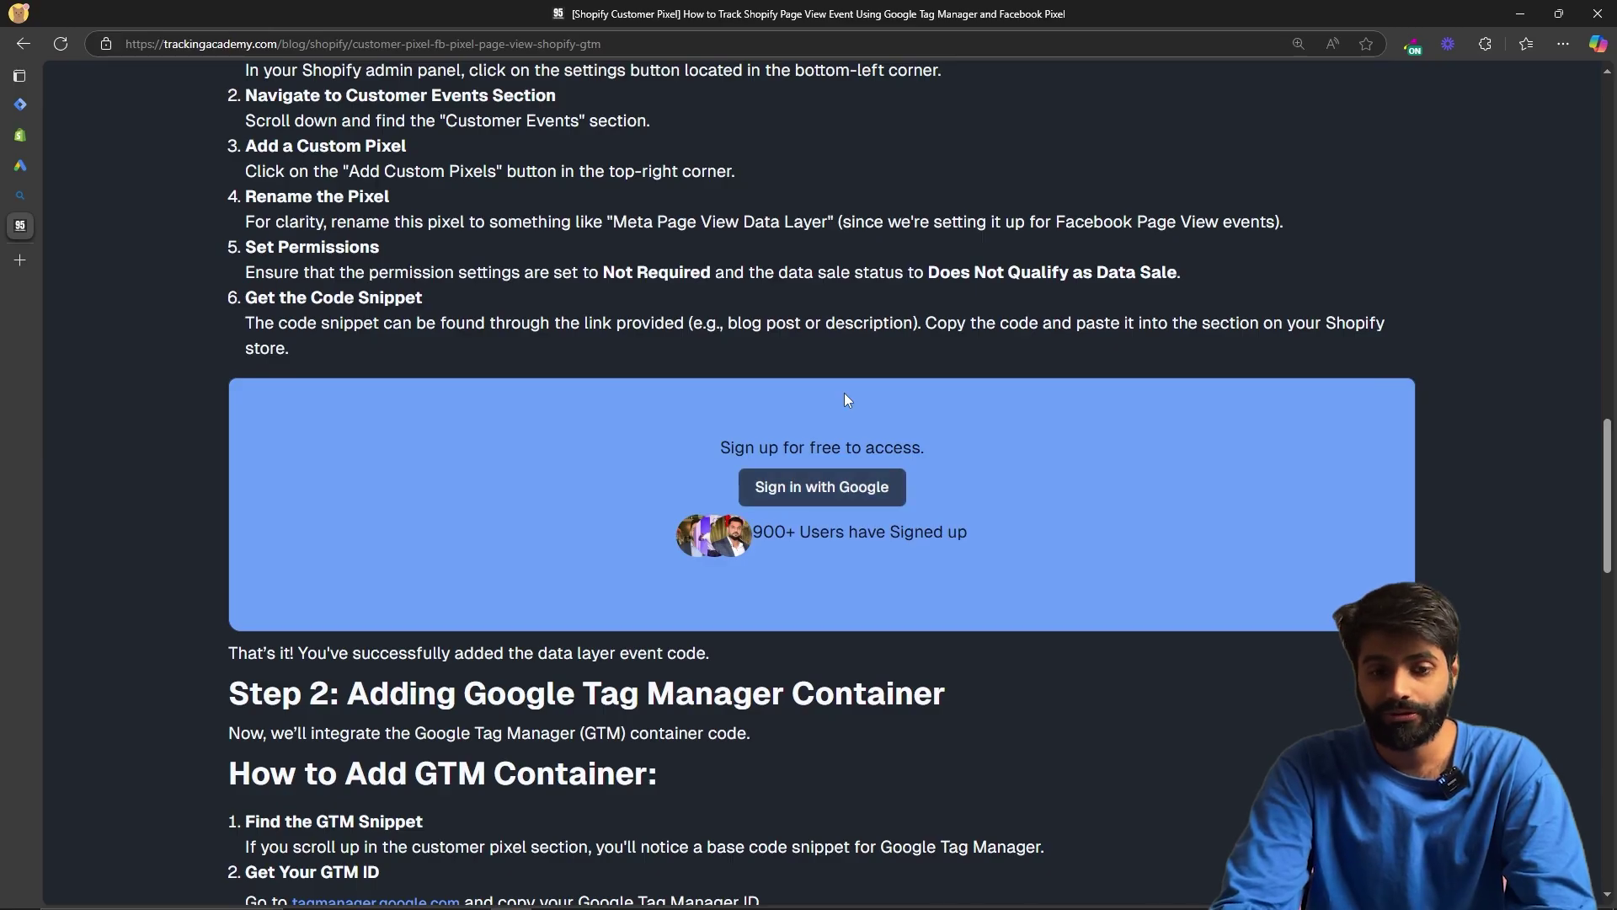
Step: Sign in with Google on the Tracking Academy blog and copy its JavaScript snippet
click(823, 489)
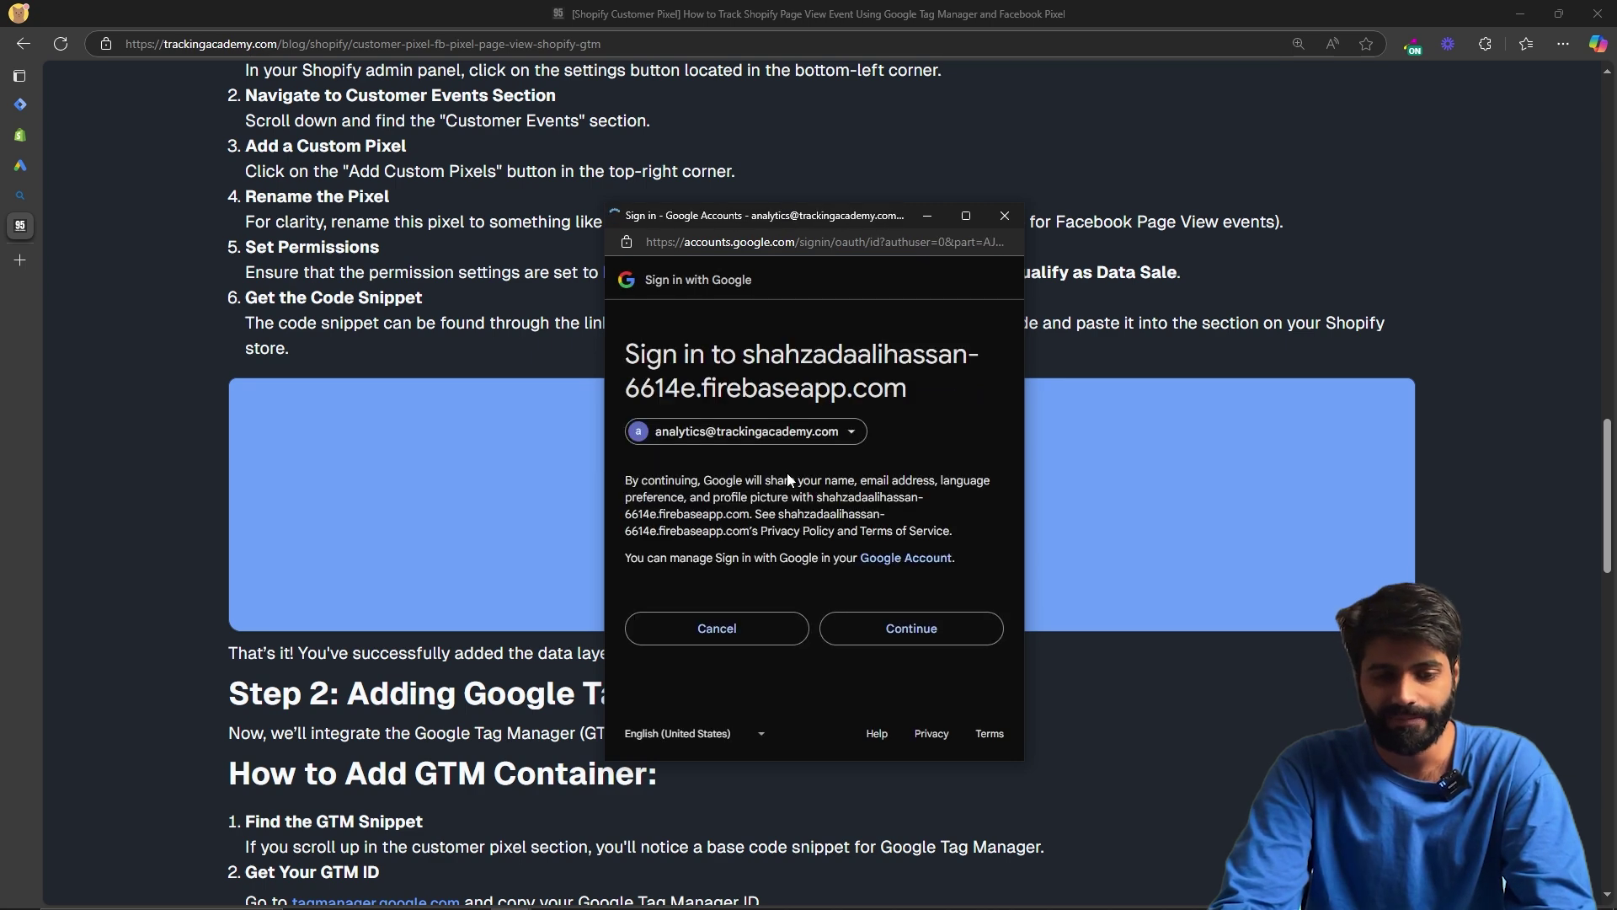
click(933, 632)
scroll(933, 631, down, 3)
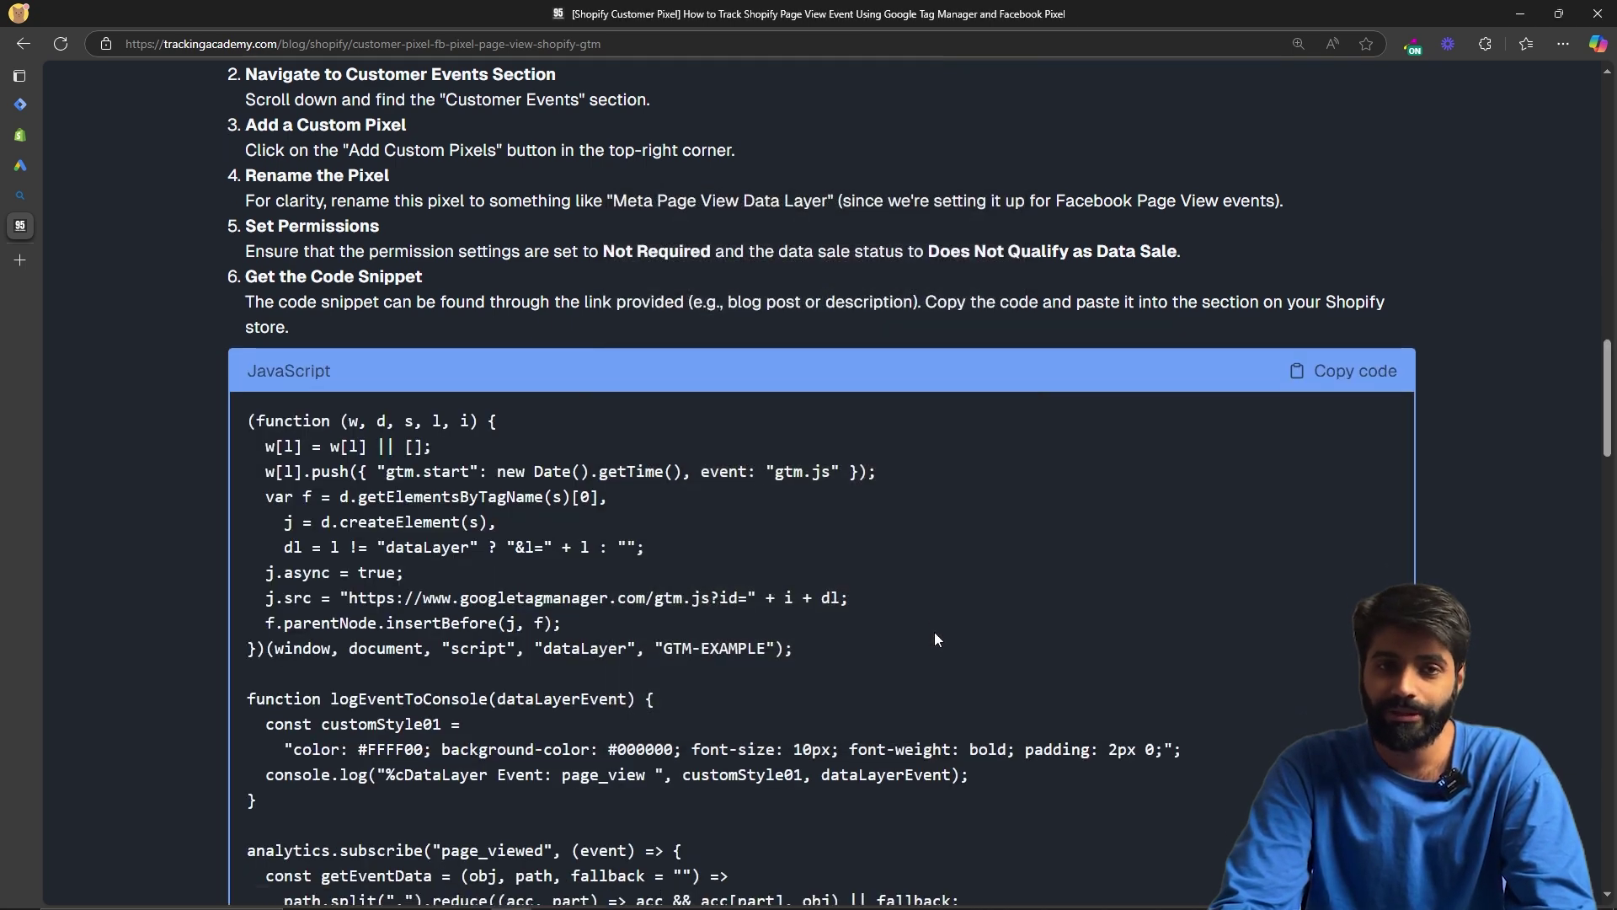
scroll(935, 637, down, 4)
scroll(935, 638, up, 5)
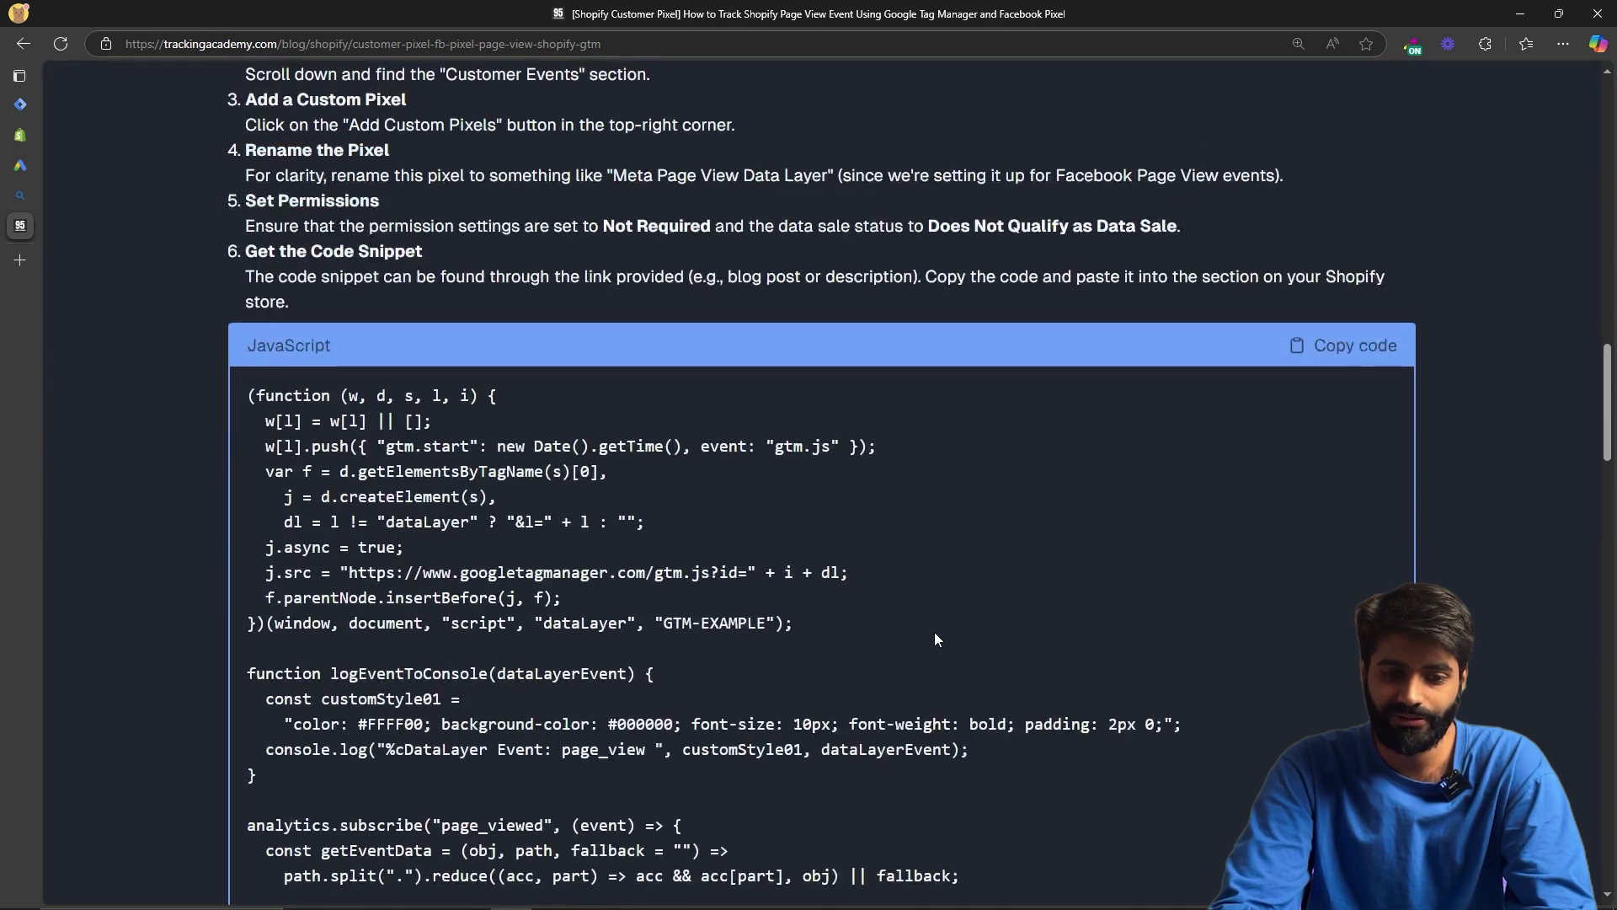
click(1362, 358)
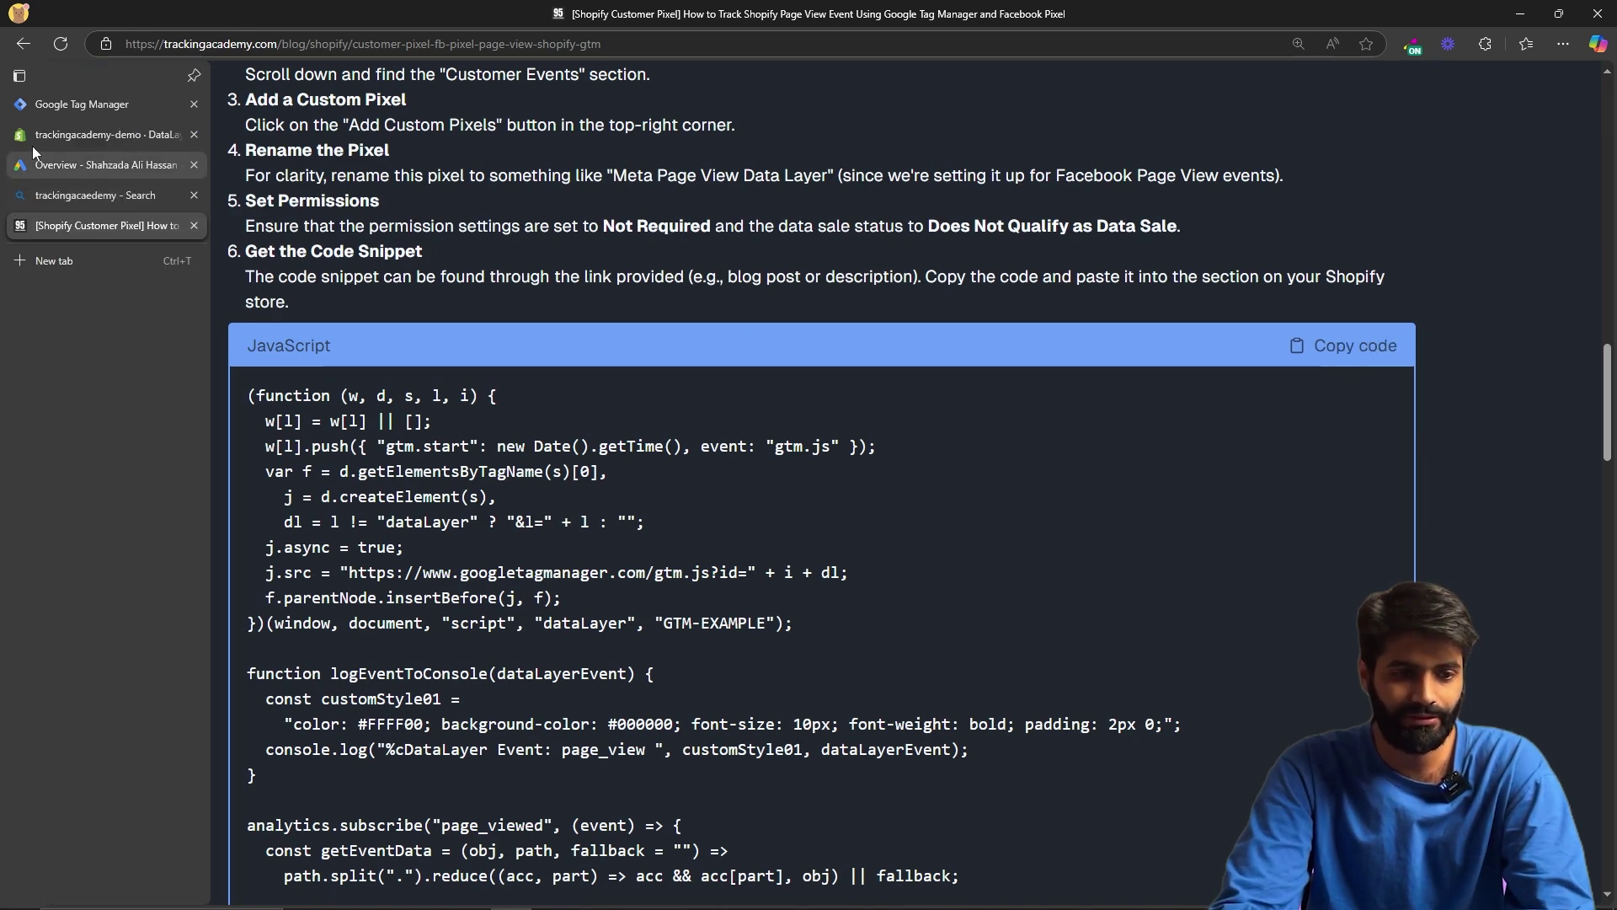
click(36, 147)
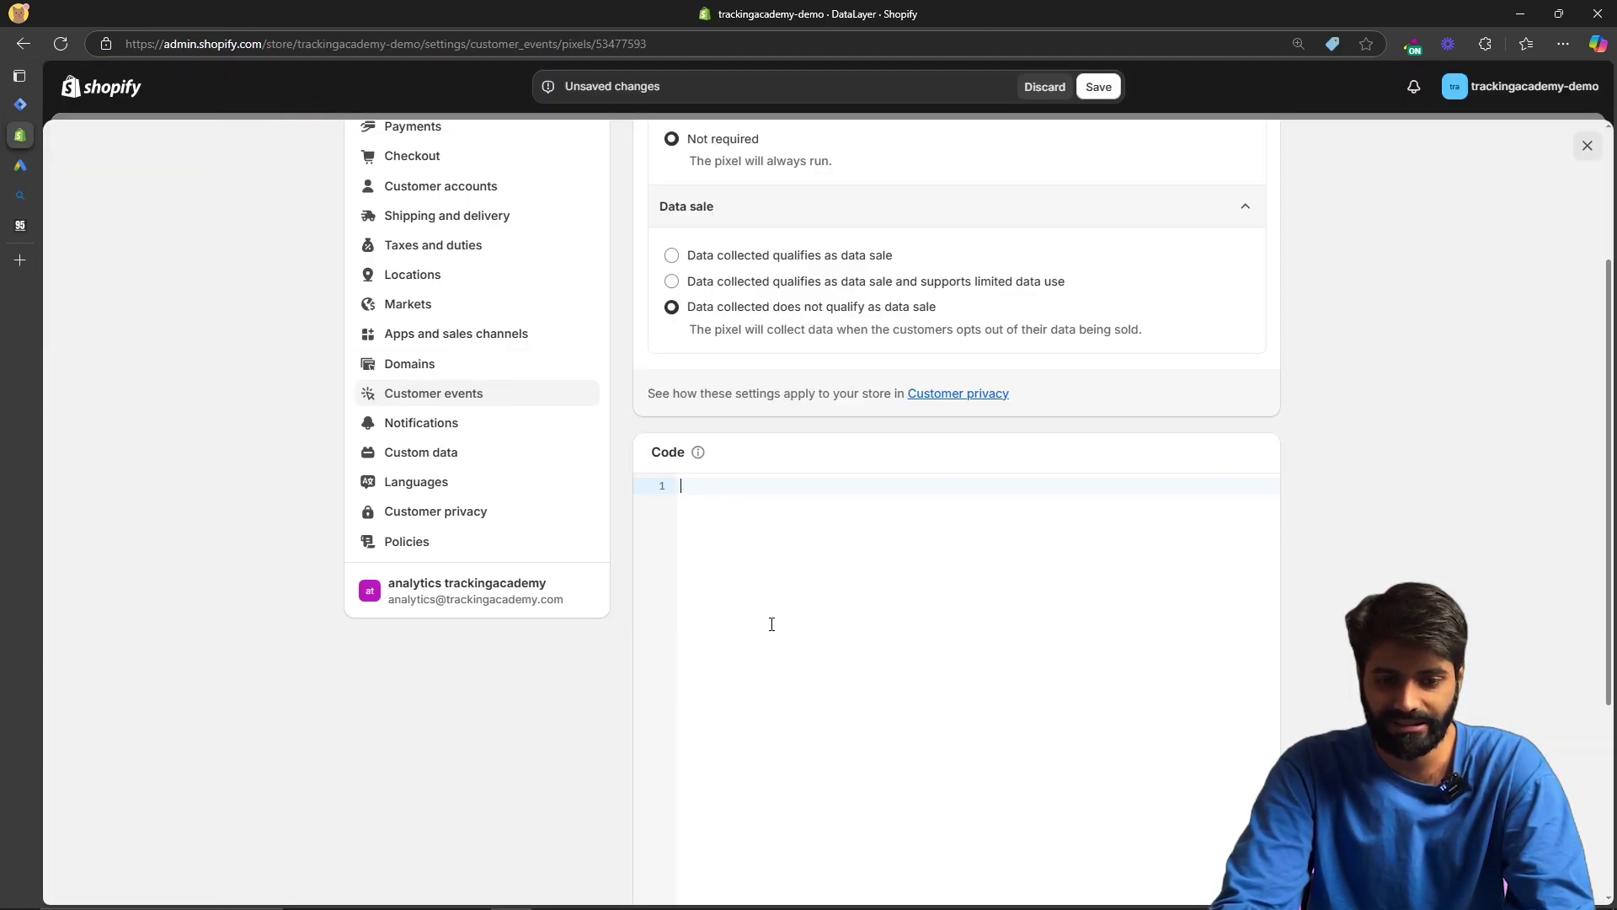
Step: Paste the blog snippet into the DataLayer pixel code and select the GTM-EXAMPLE placeholder on line 10
key(ctrl+v)
scroll(870, 529, up, 7)
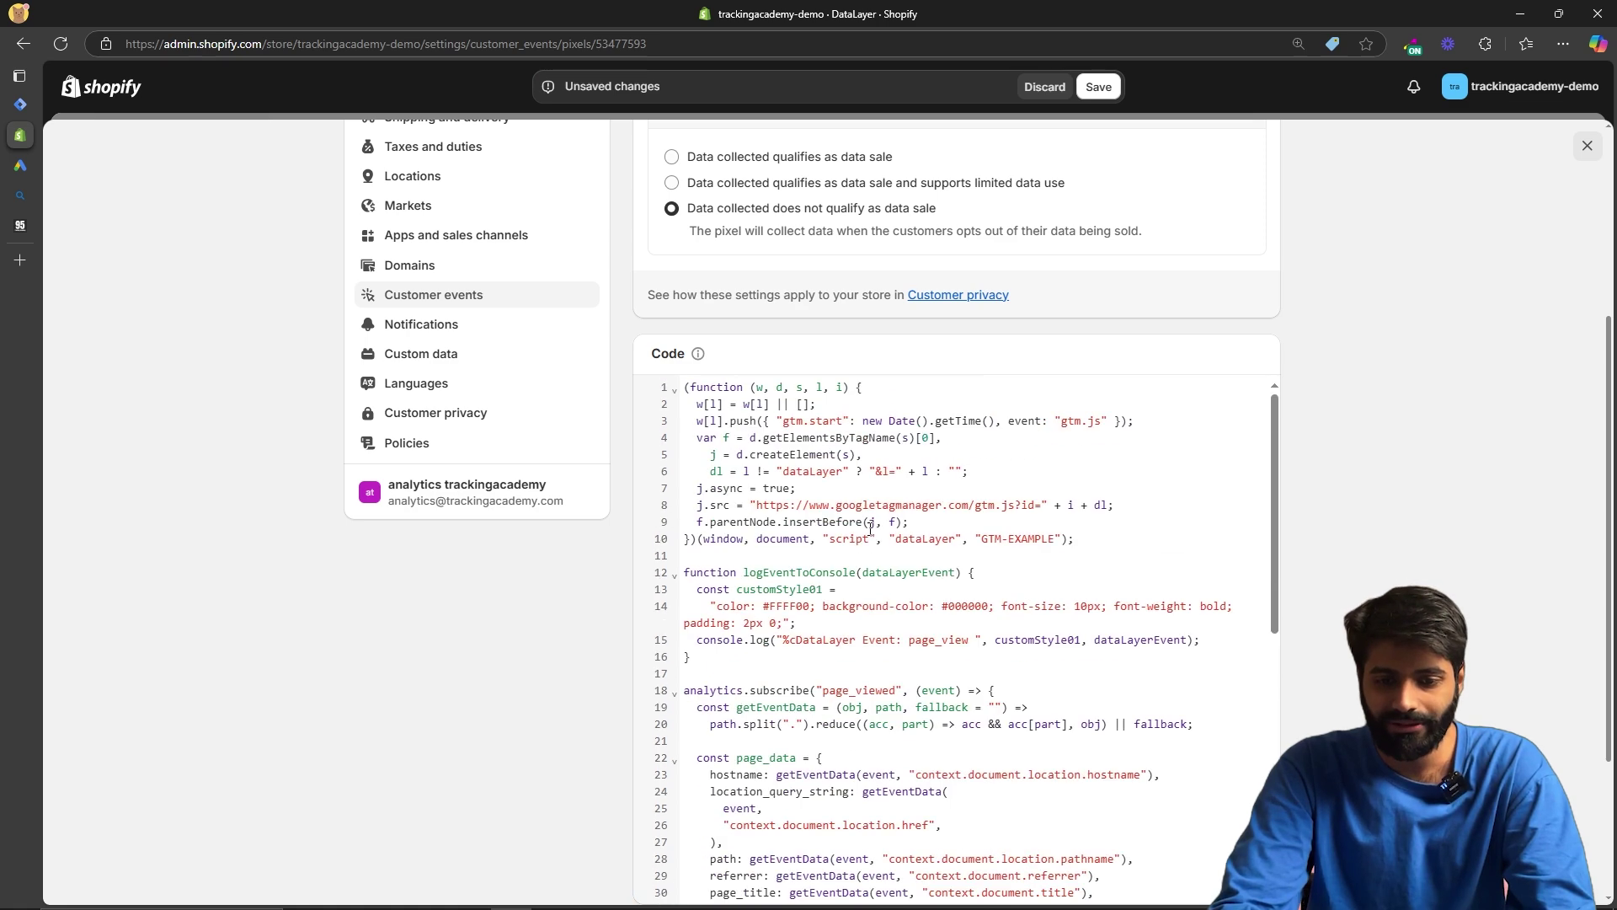
drag(1057, 537, 981, 540)
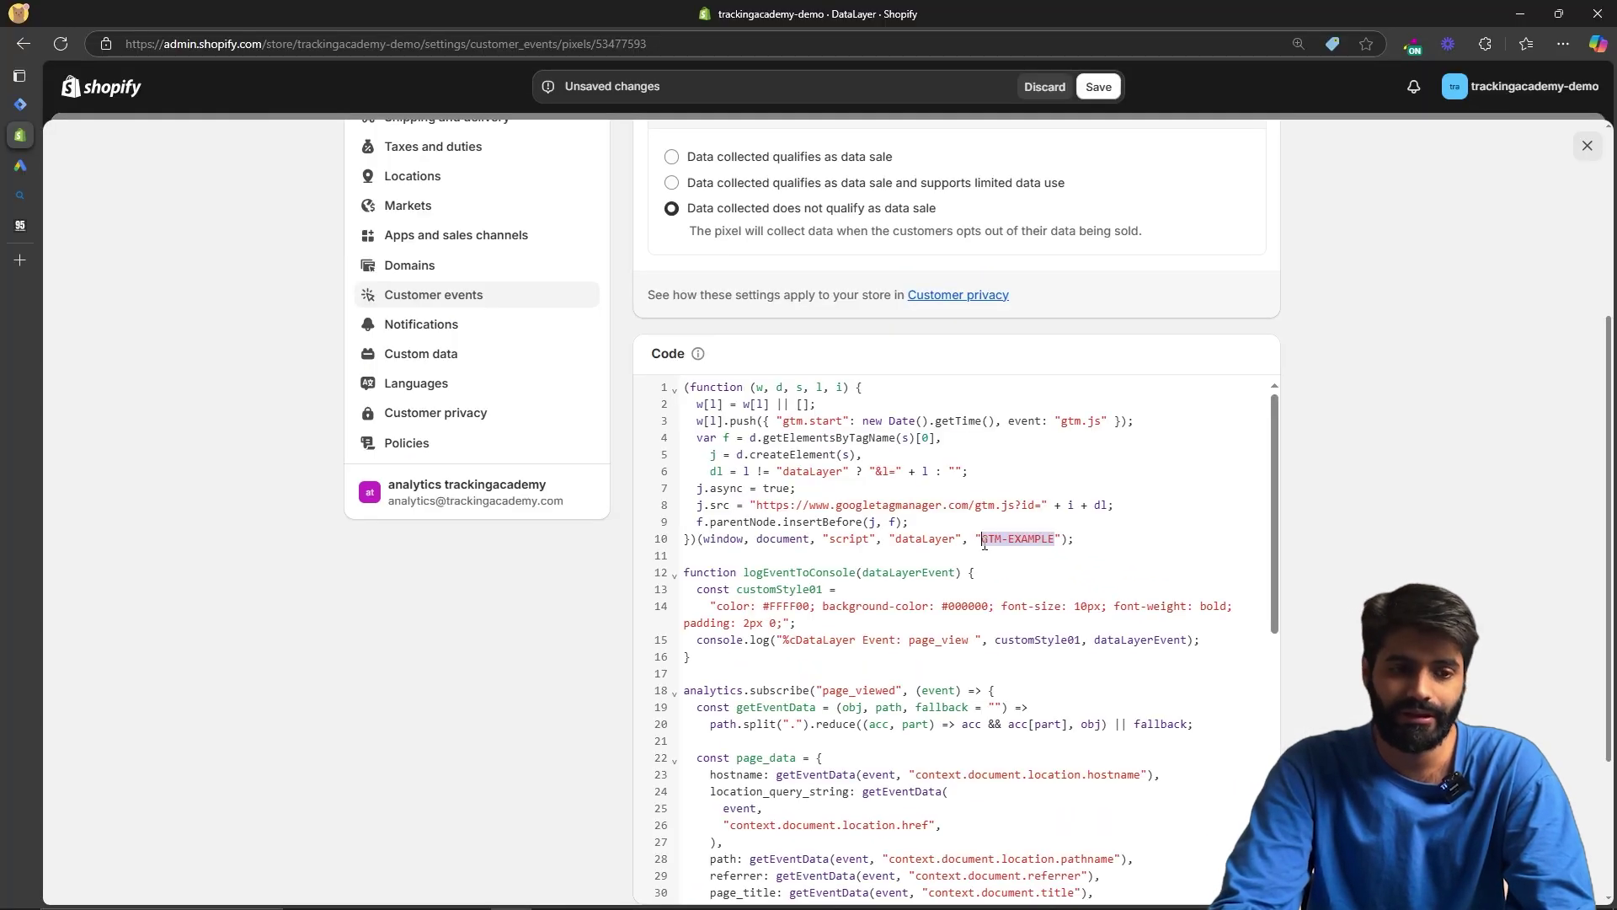
click(22, 105)
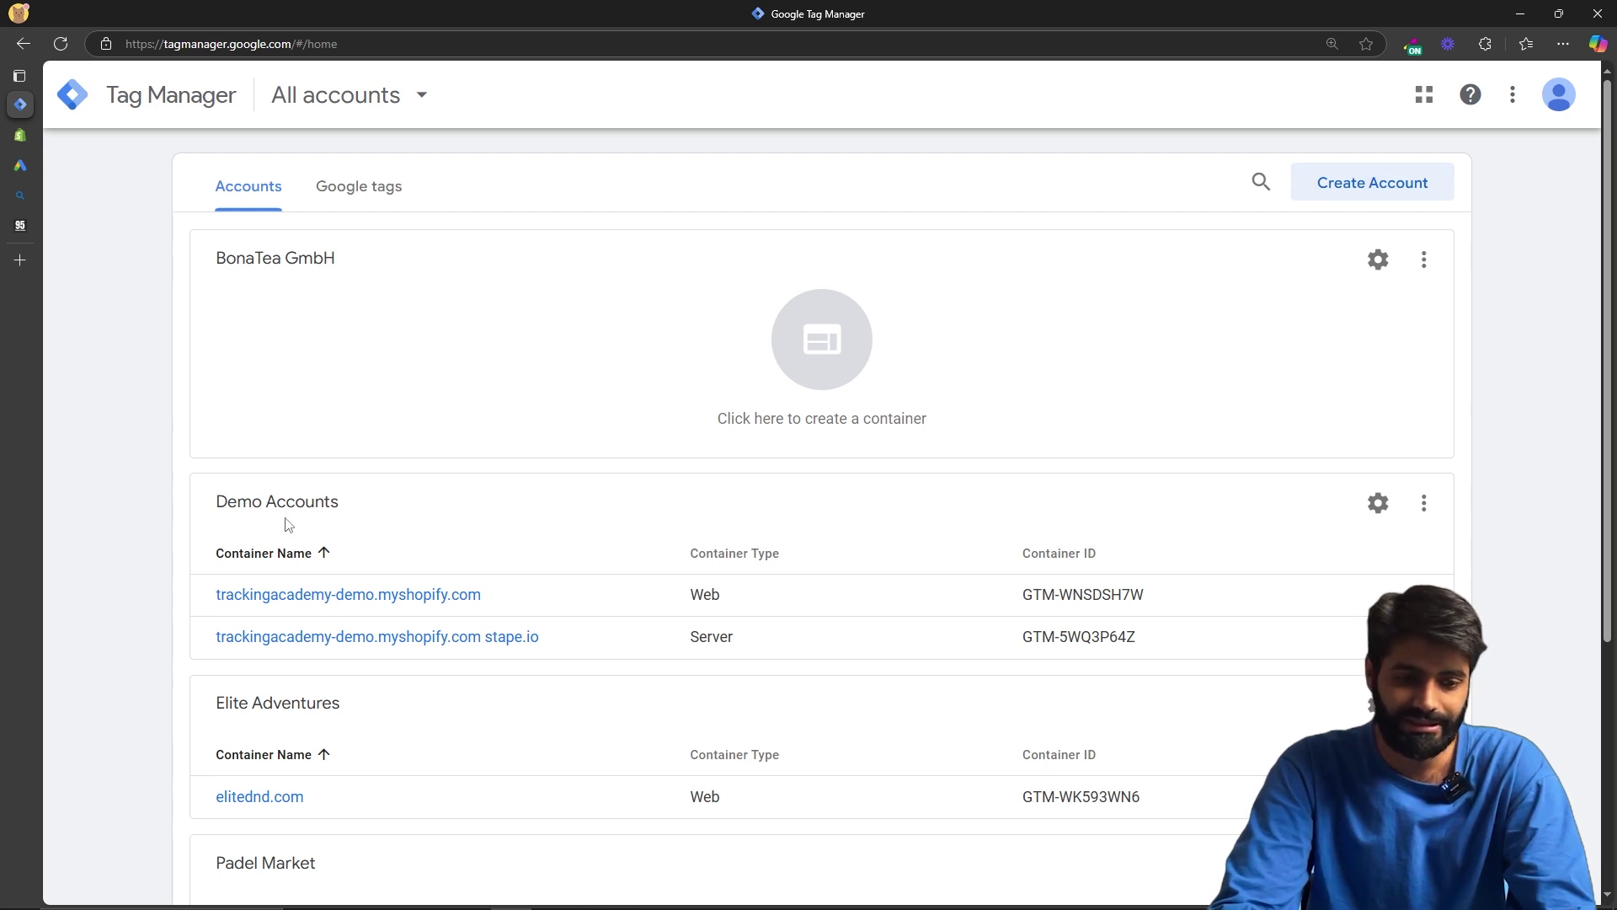
Step: Copy container ID GTM-WNSDSH7W from the trackingacademy-demo container's install snippet
click(356, 608)
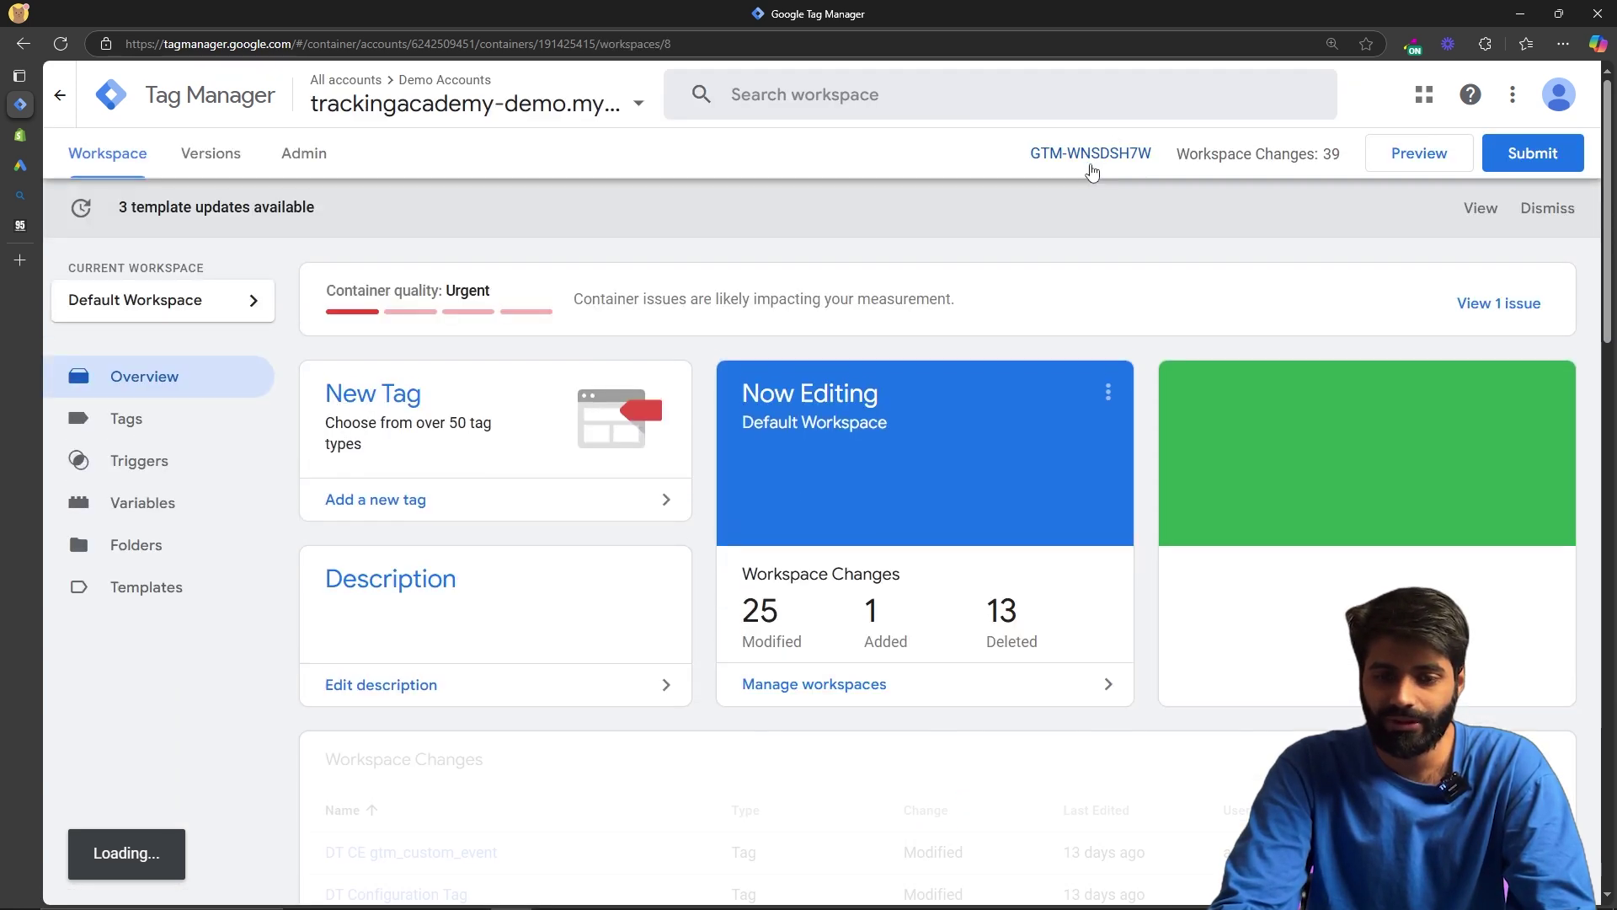
click(1091, 165)
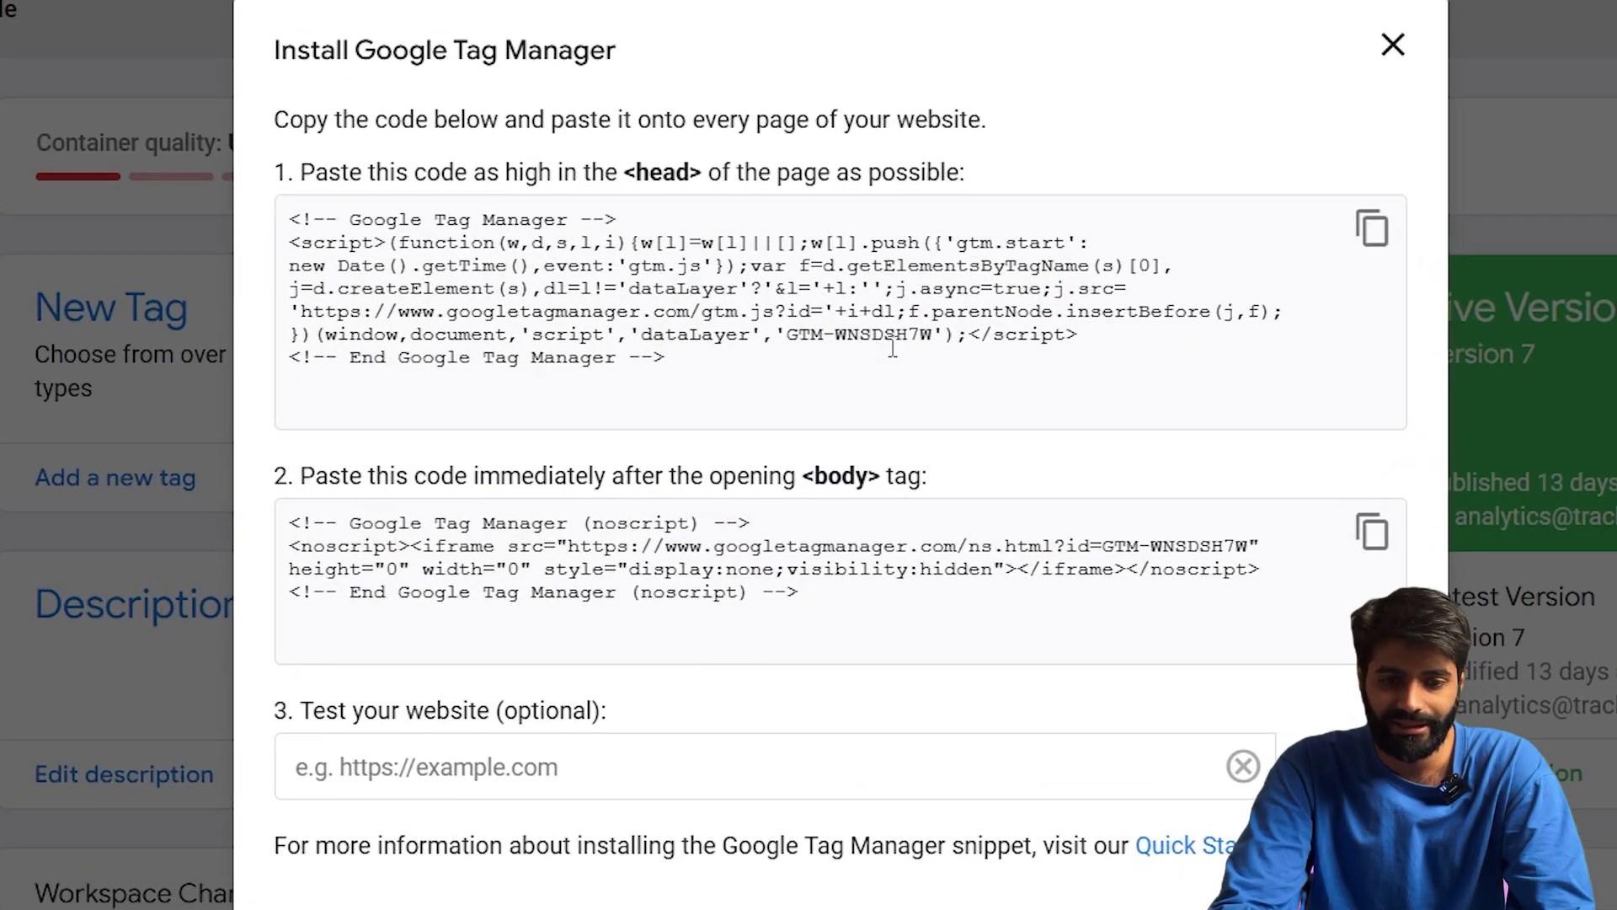
double_click(907, 337)
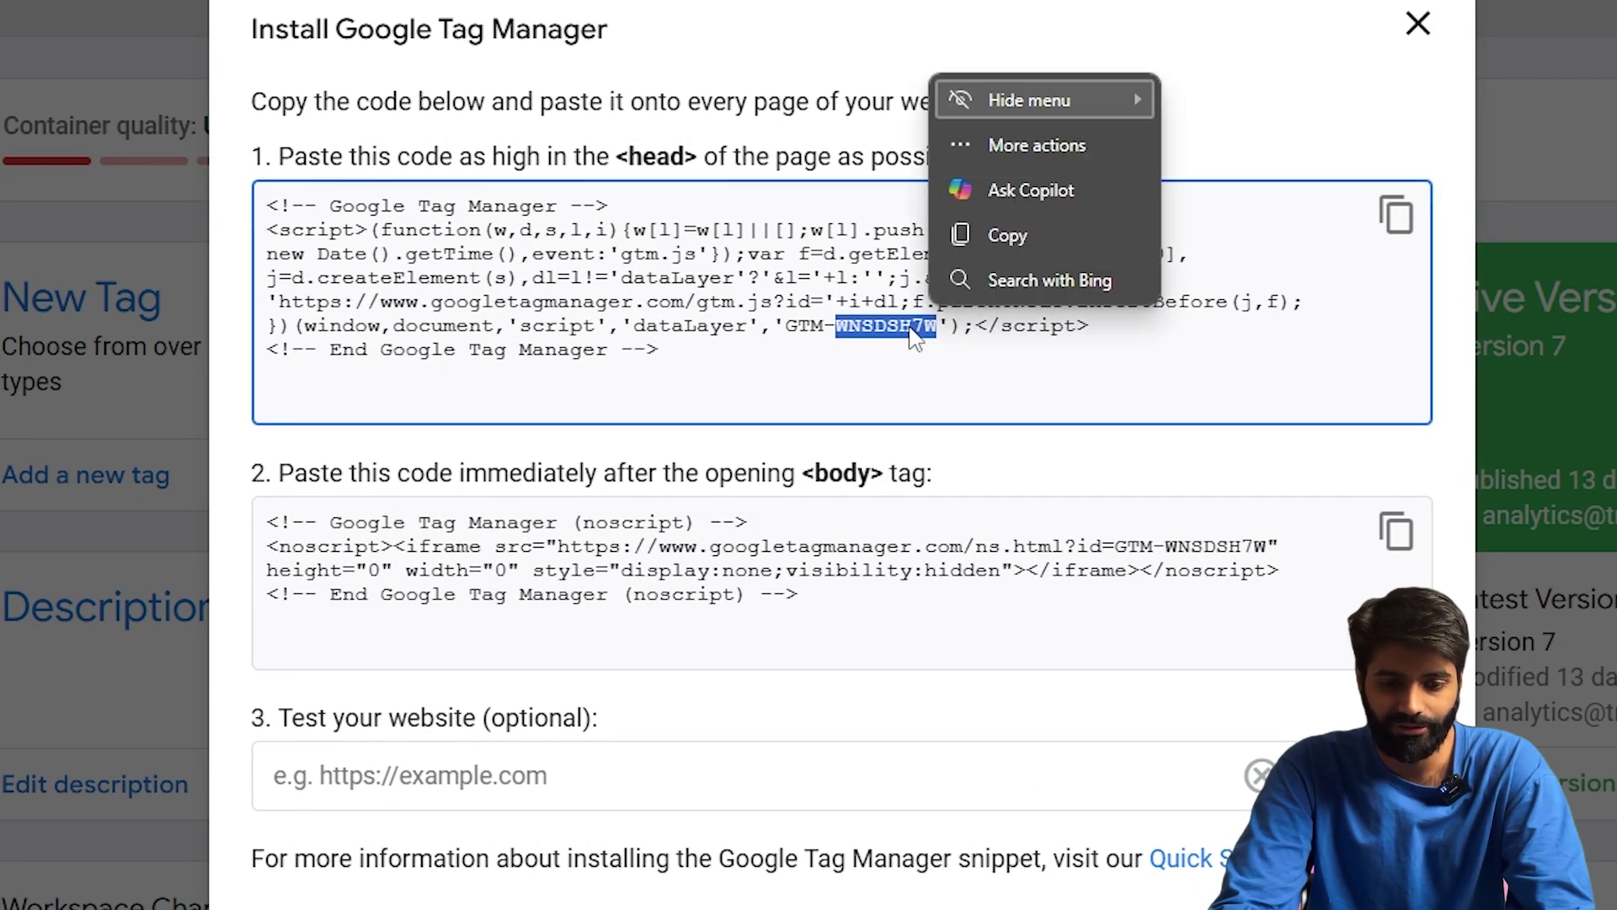
click(1030, 224)
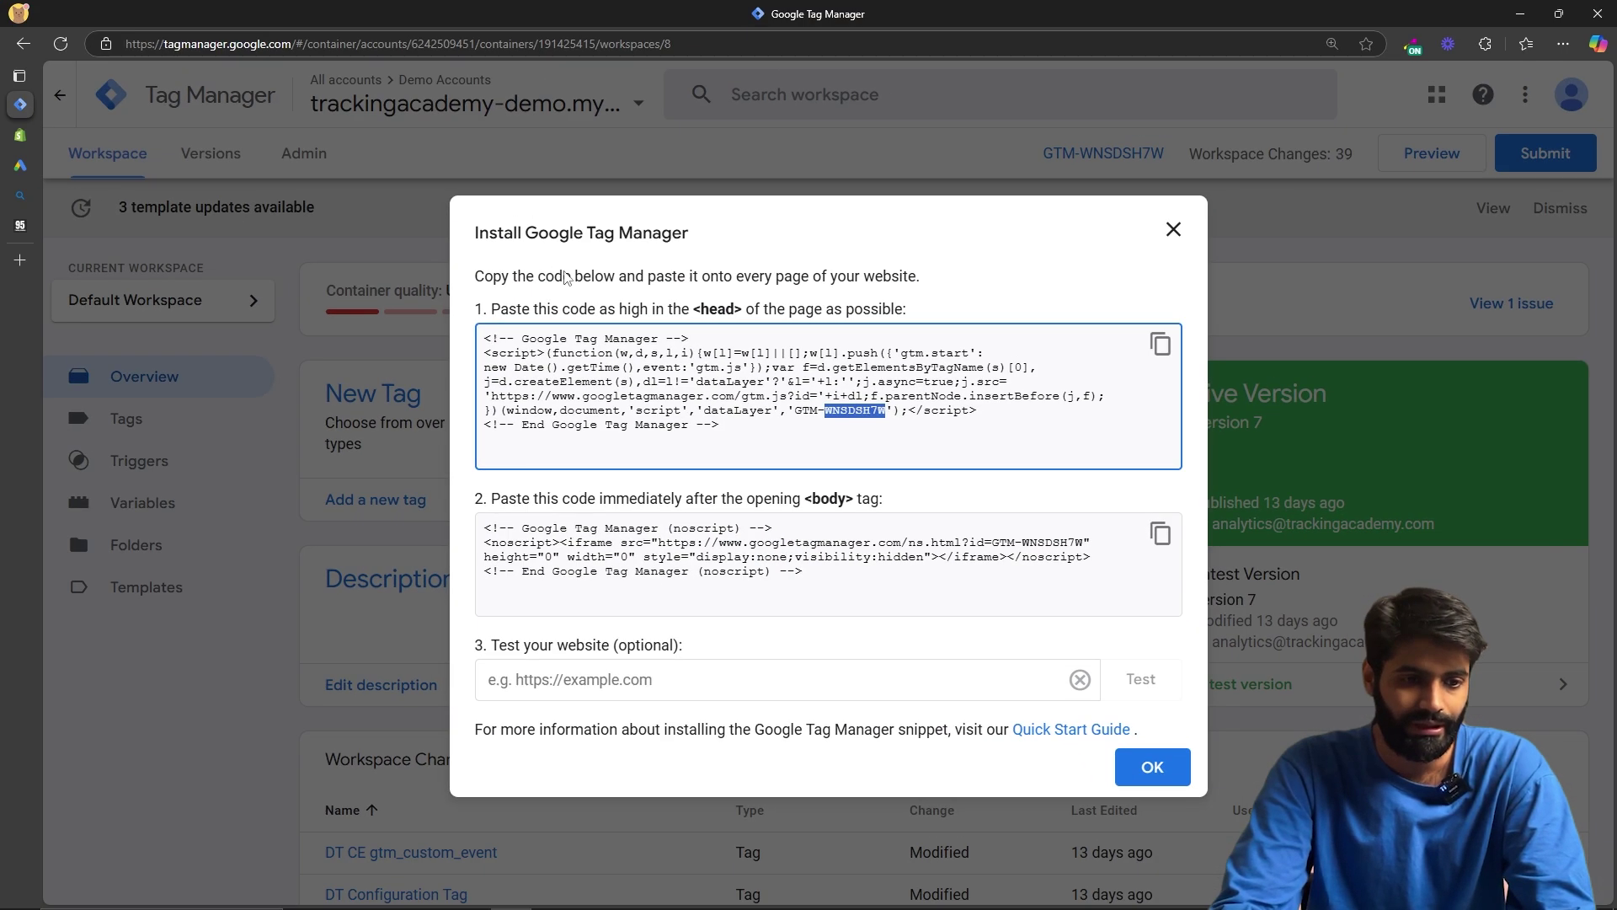
click(19, 135)
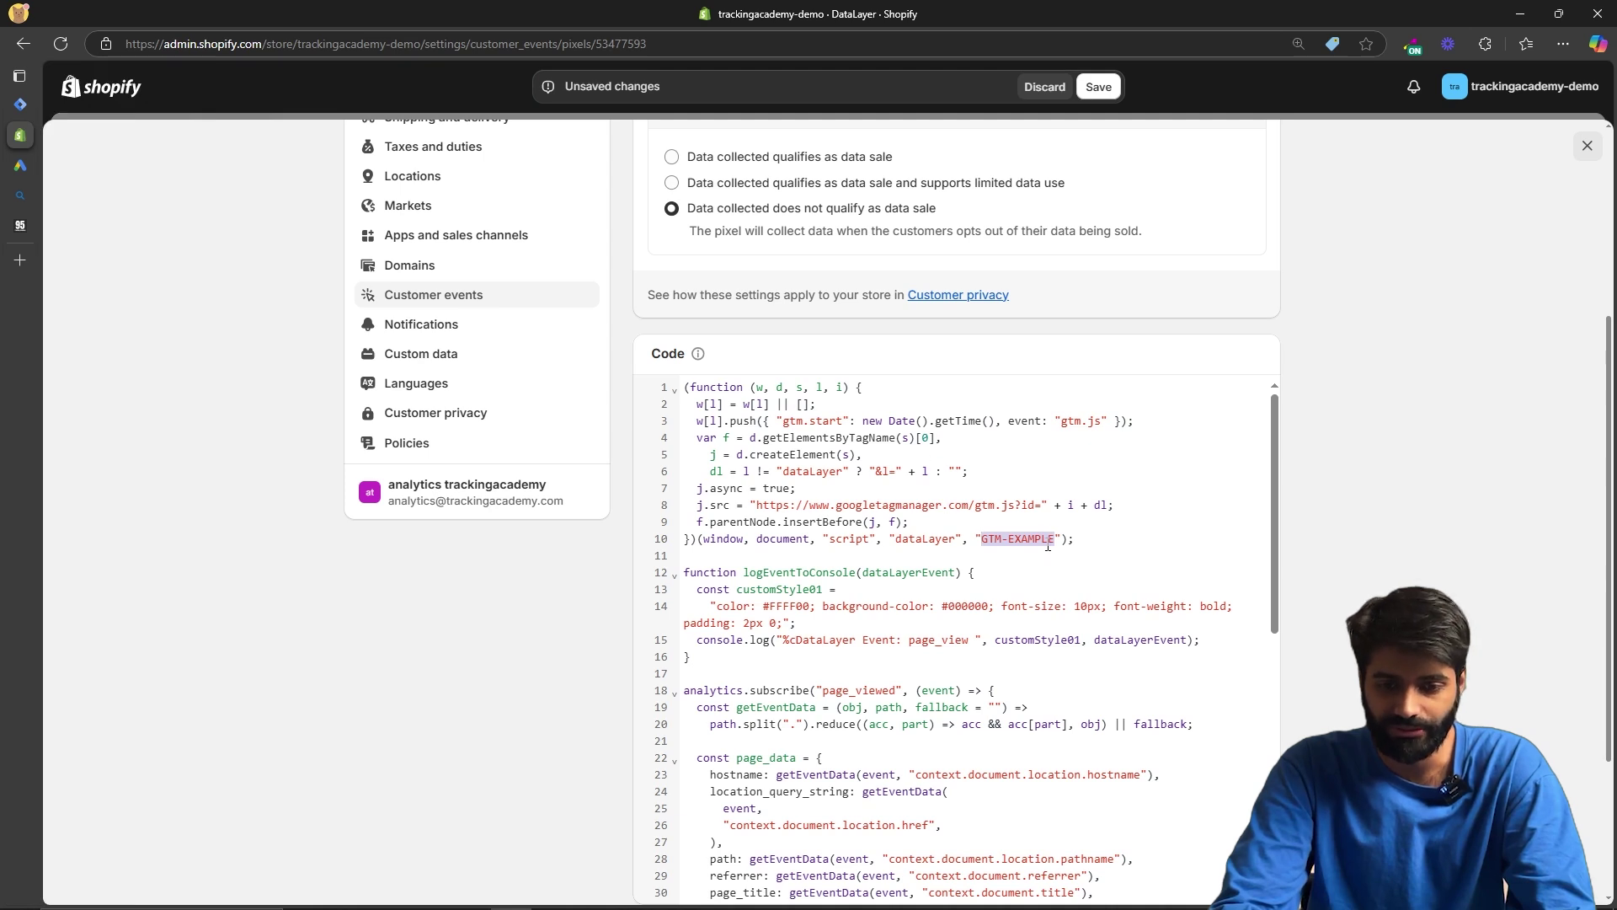
Step: Replace the placeholder with GTM-WNSDSH7W, then save and connect the DataLayer pixel
key(ctrl+v)
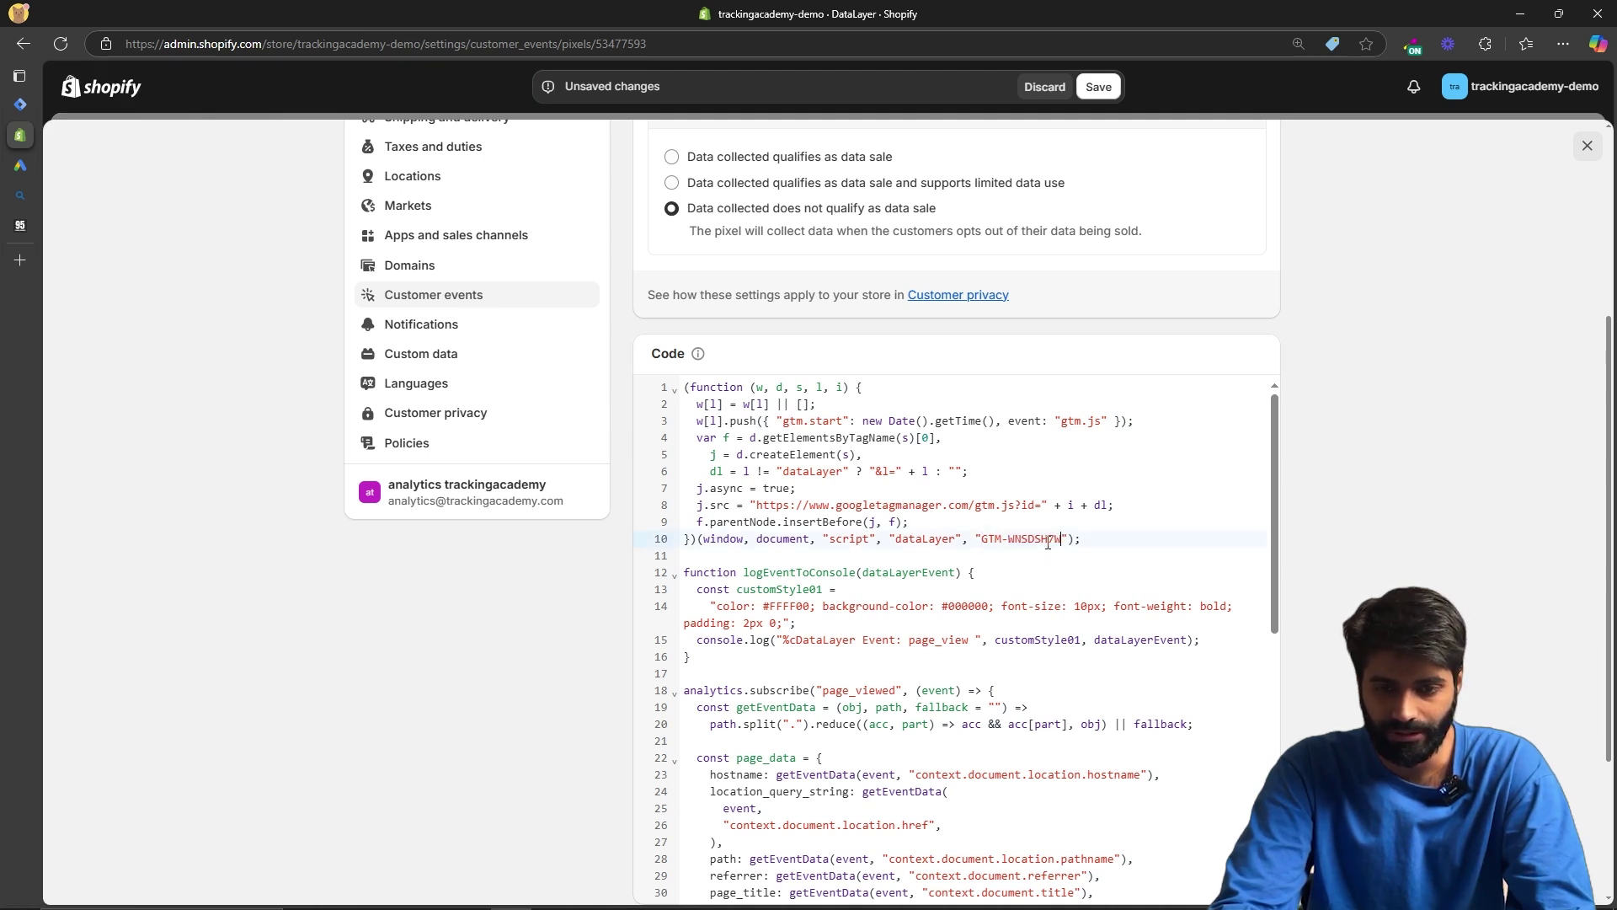
click(1102, 91)
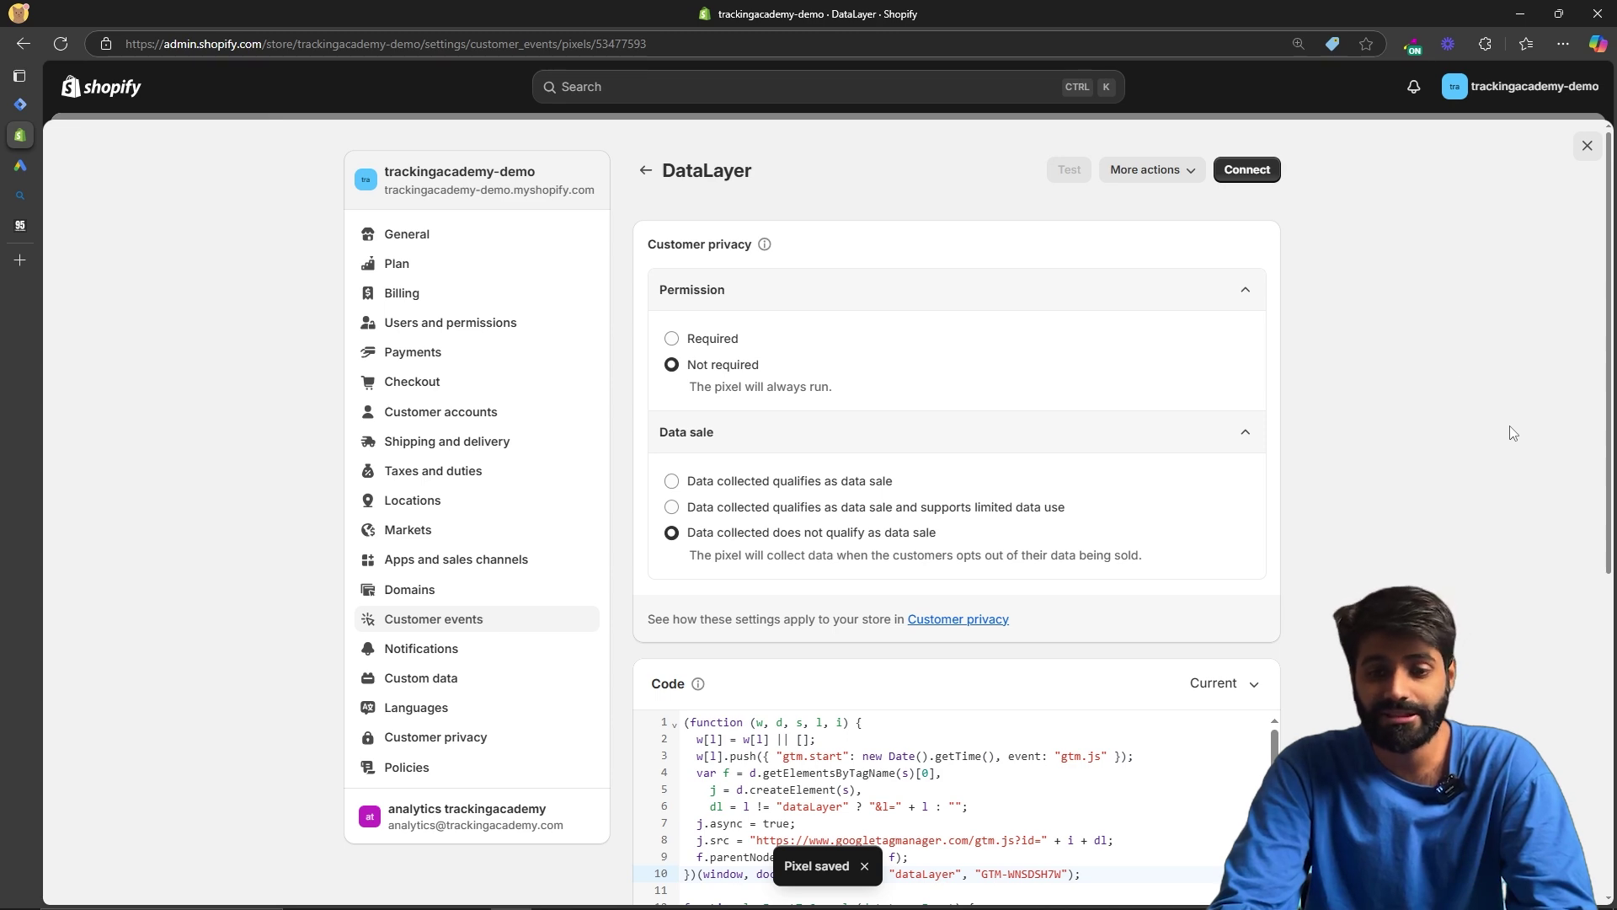
click(1263, 172)
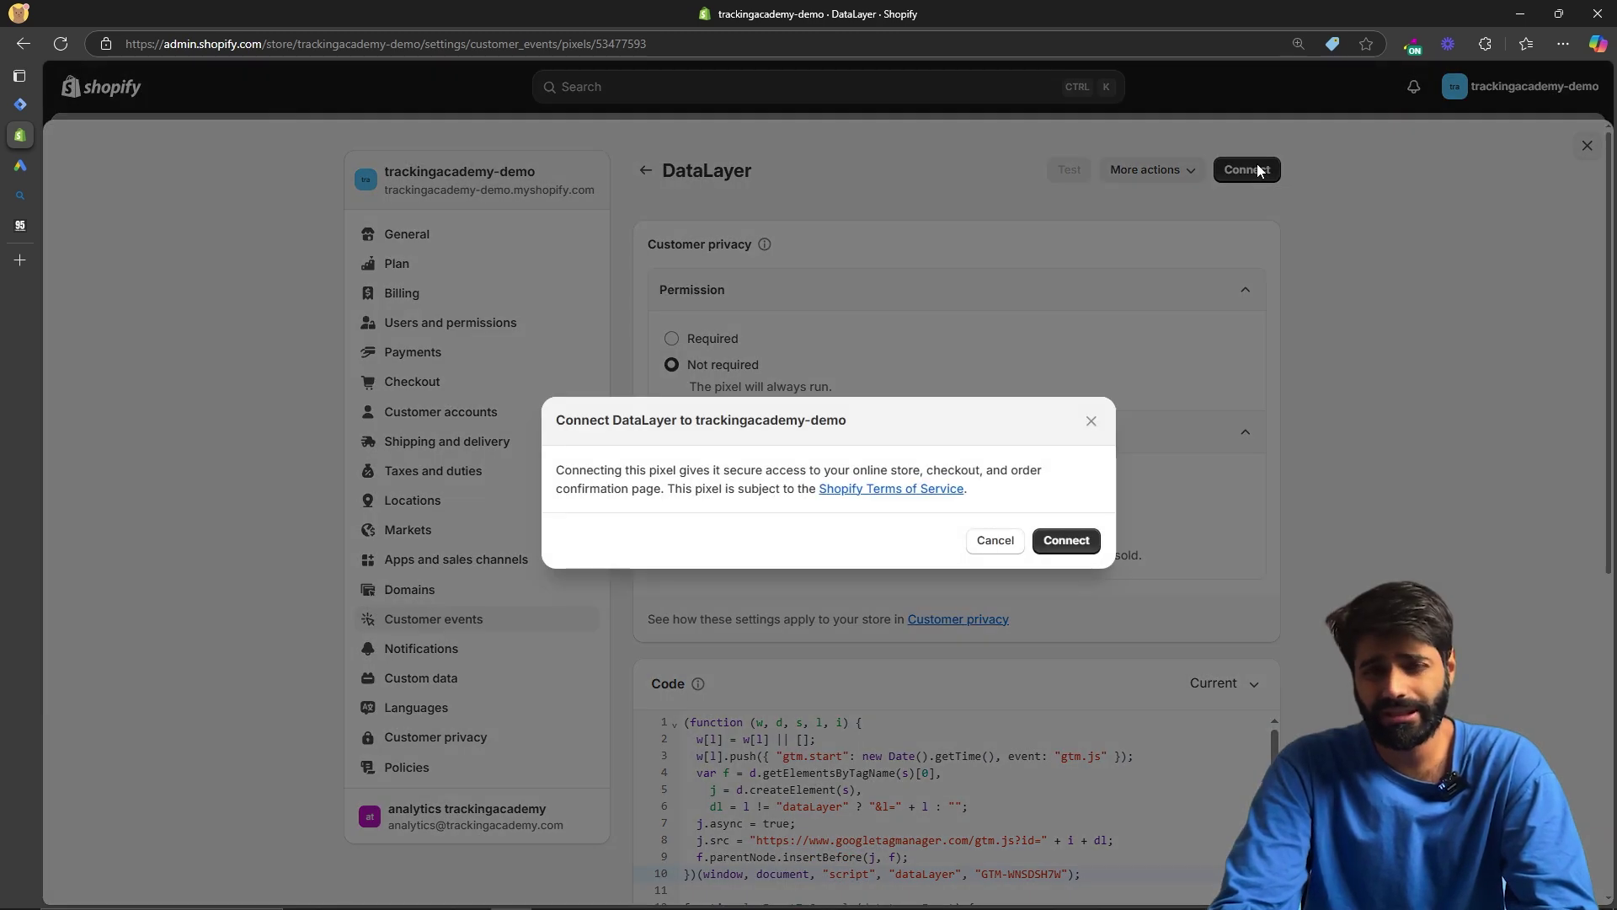
click(1081, 542)
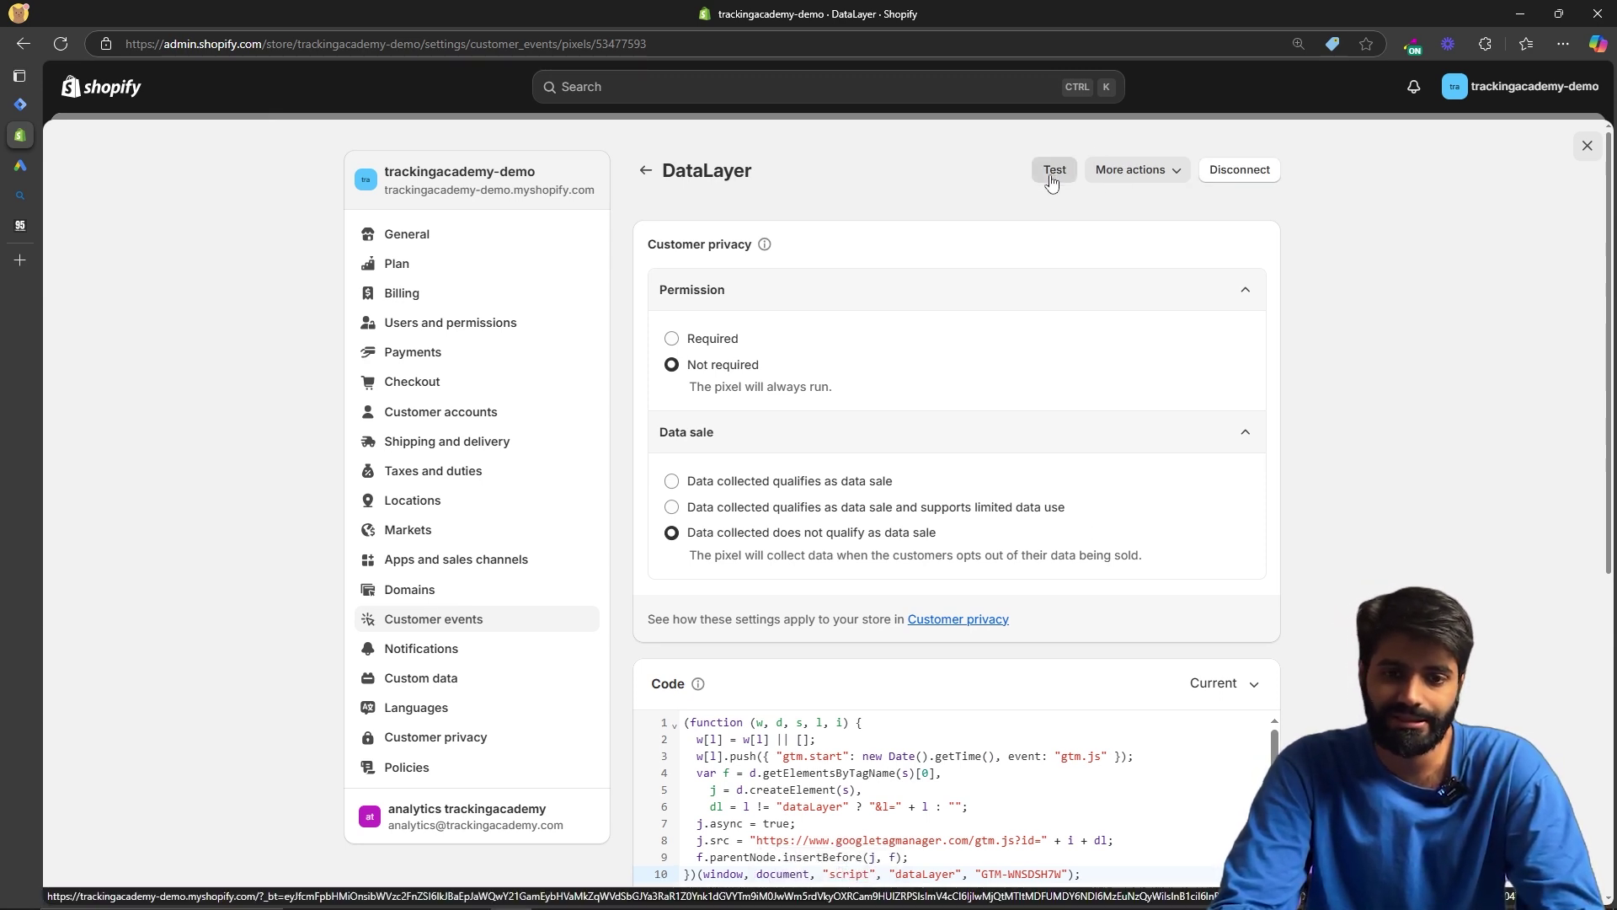
Step: Test the DataLayer pixel on the storefront, then search for Tag Assistant Legacy in a new tab
click(1053, 170)
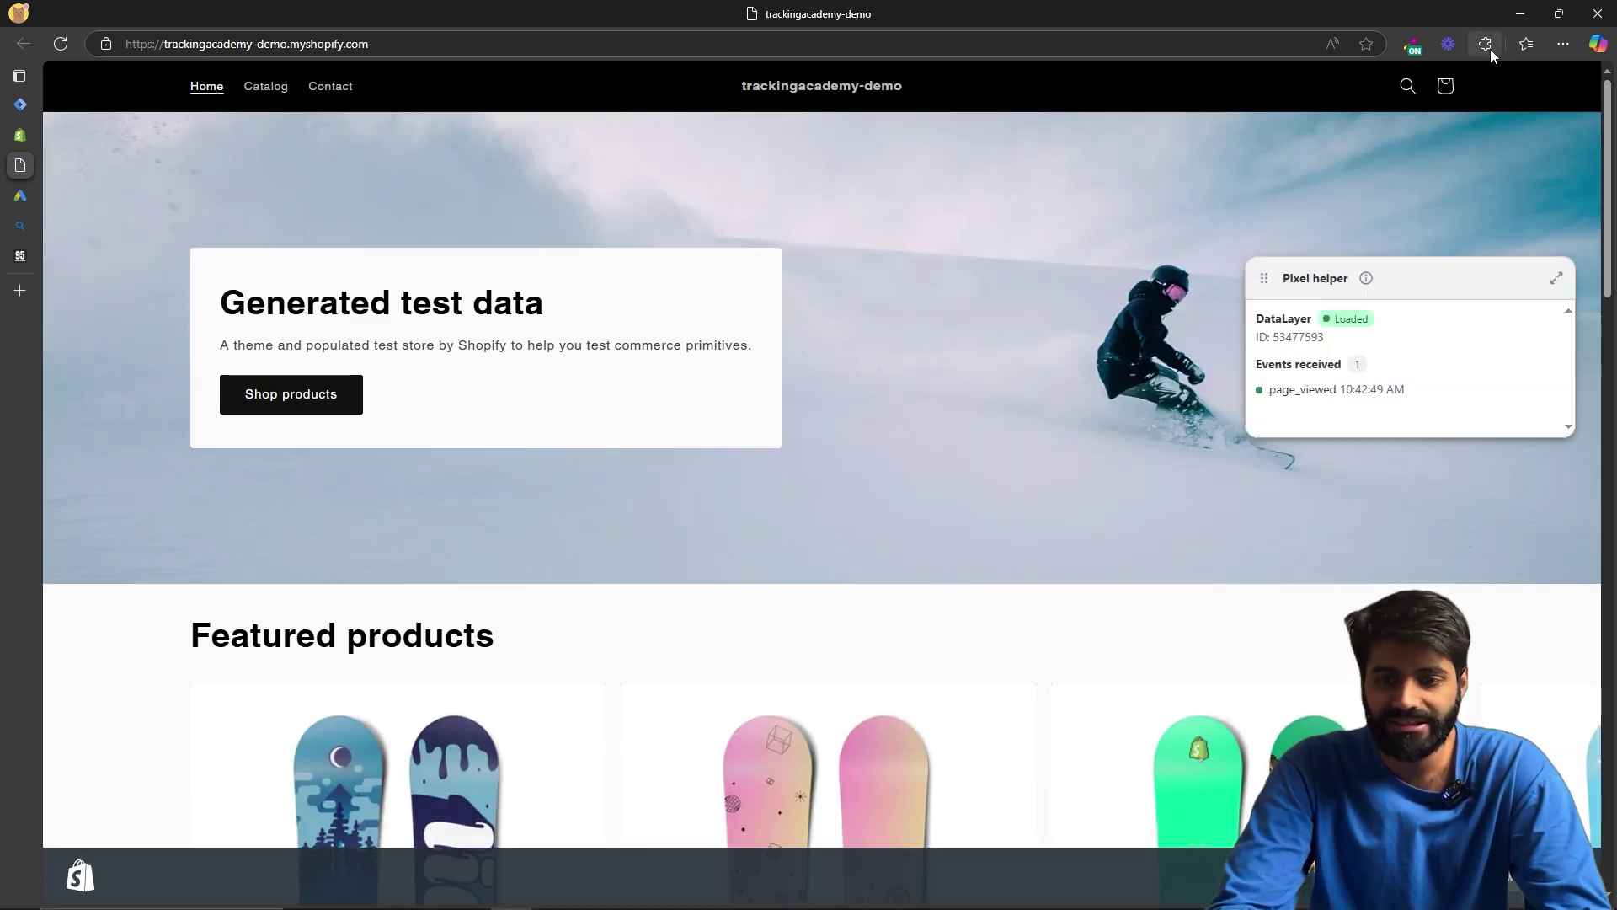
click(1486, 45)
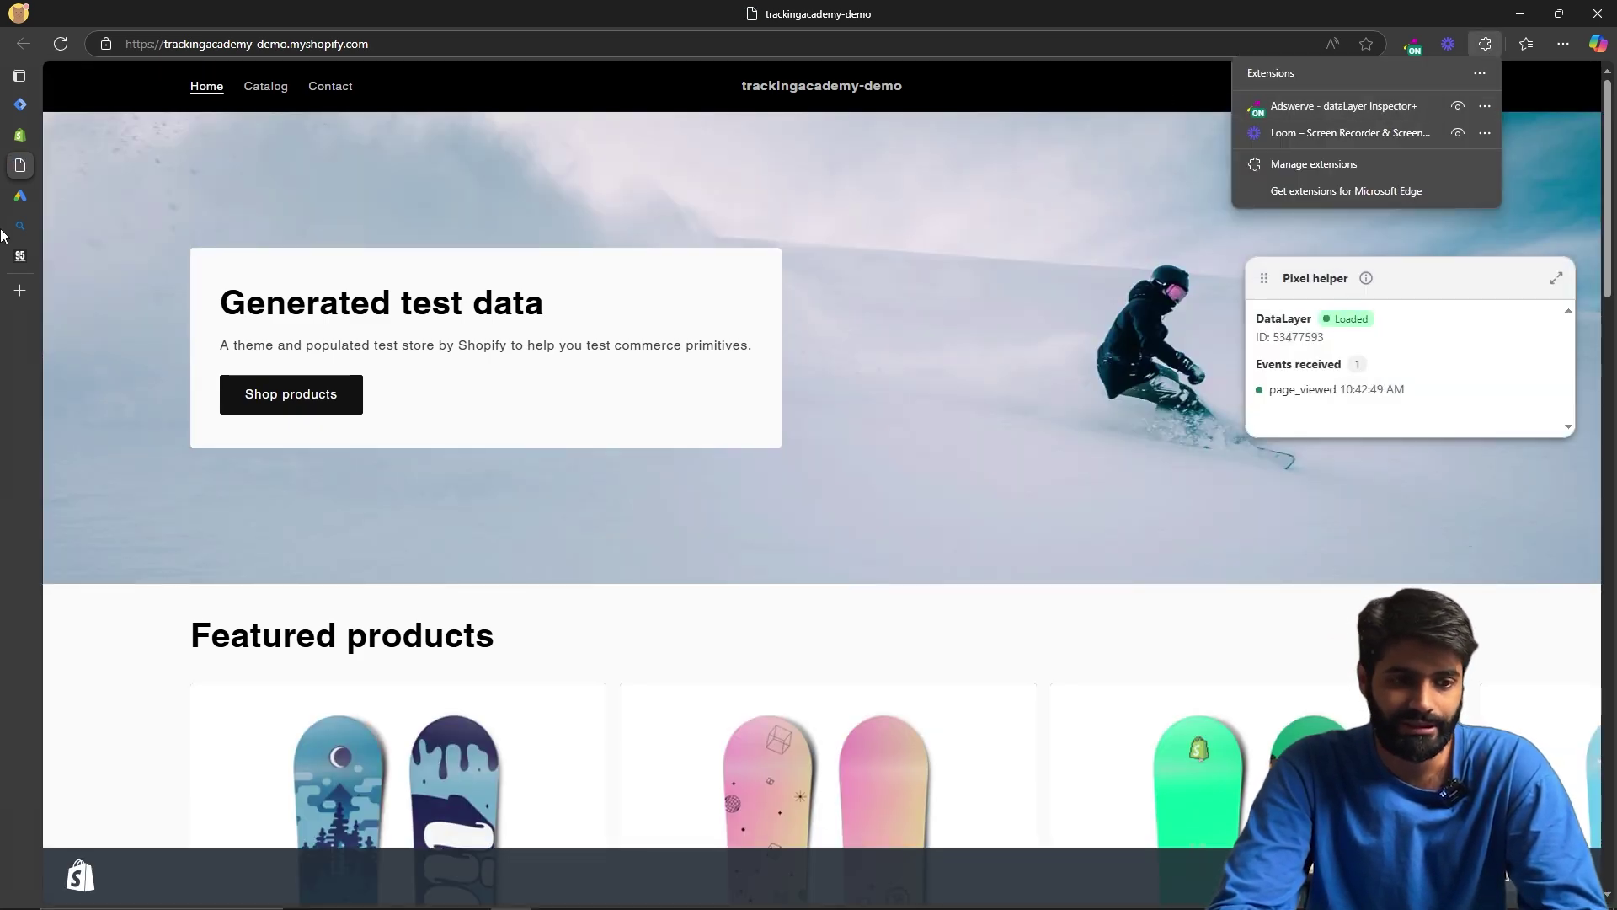
click(20, 291)
text(tag legacy assistant chrome)
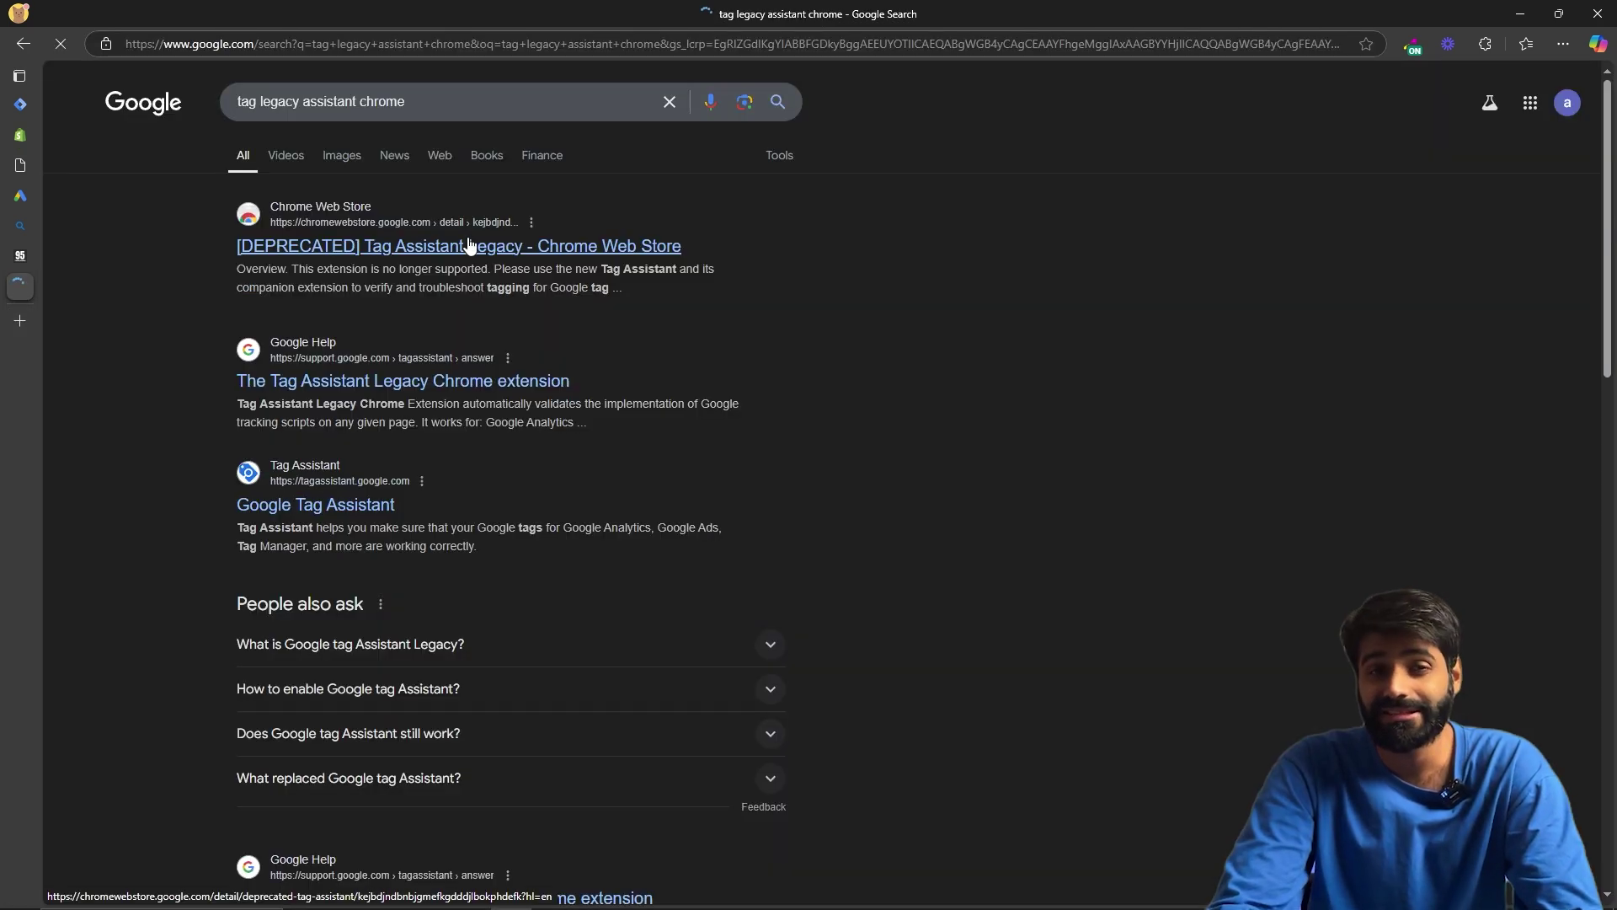
Step: Add the Tag Assistant Legacy extension from the Chrome Web Store
click(470, 245)
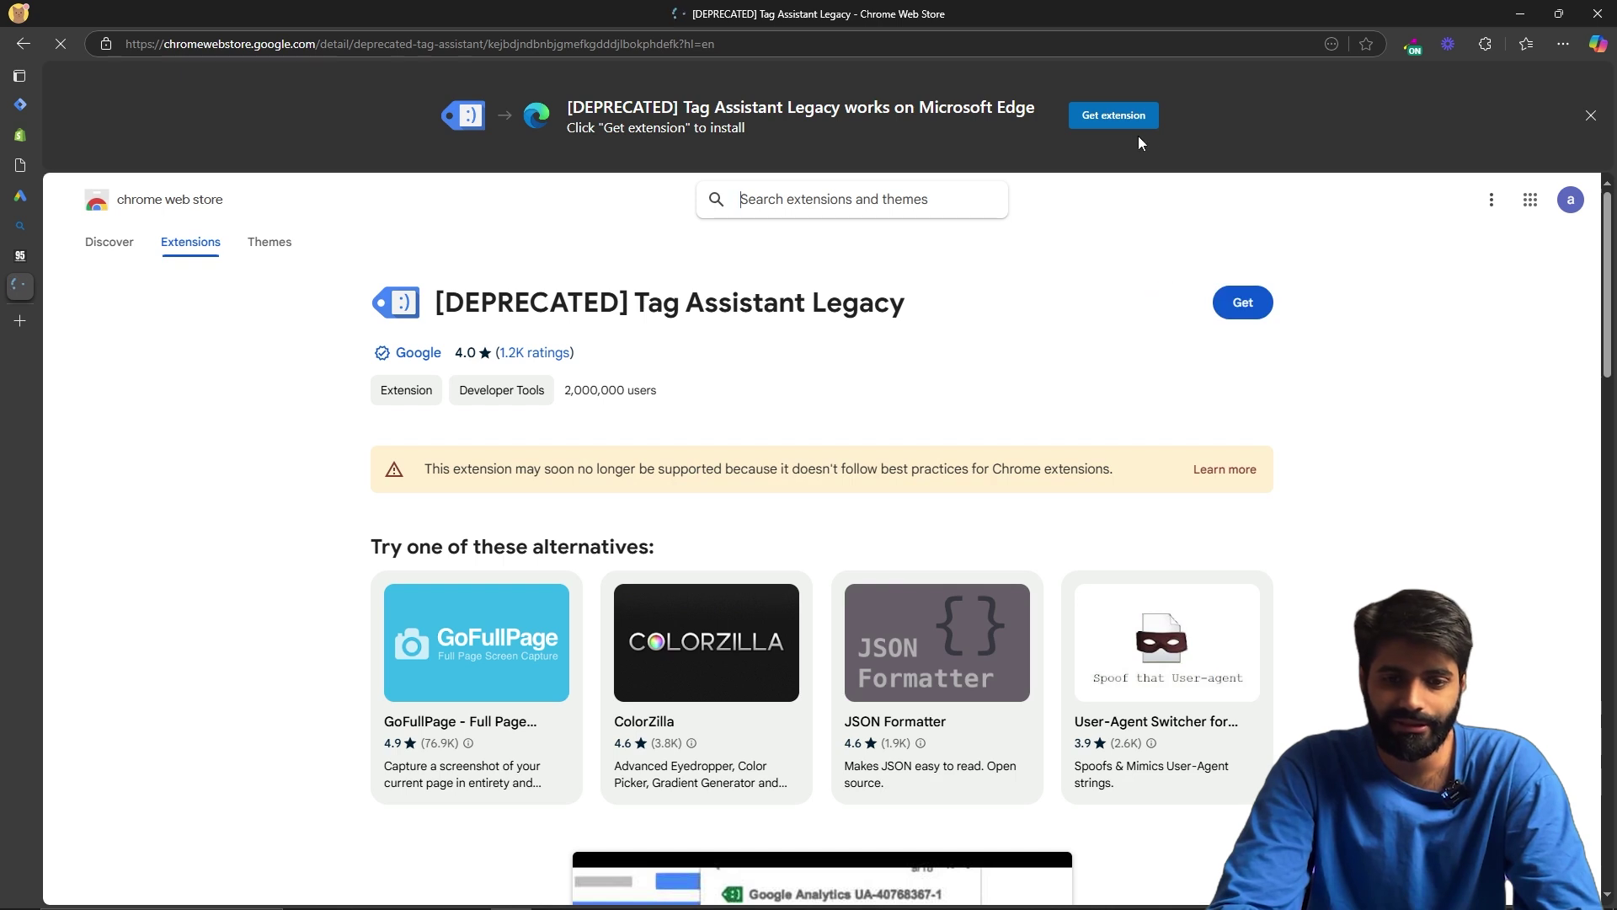
click(1136, 125)
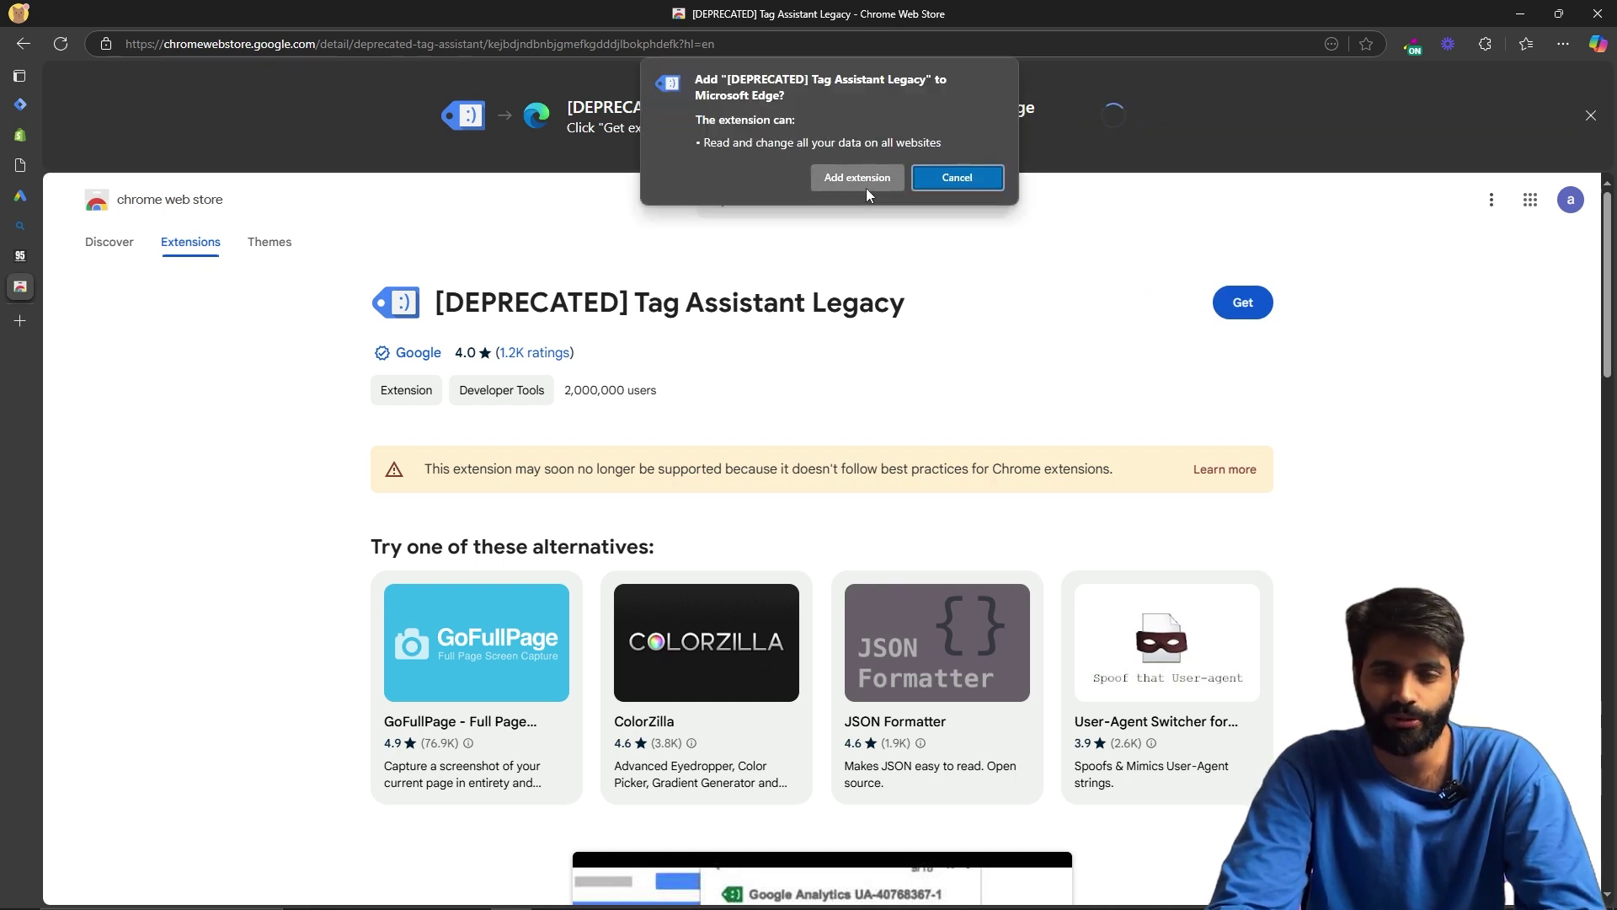
click(866, 185)
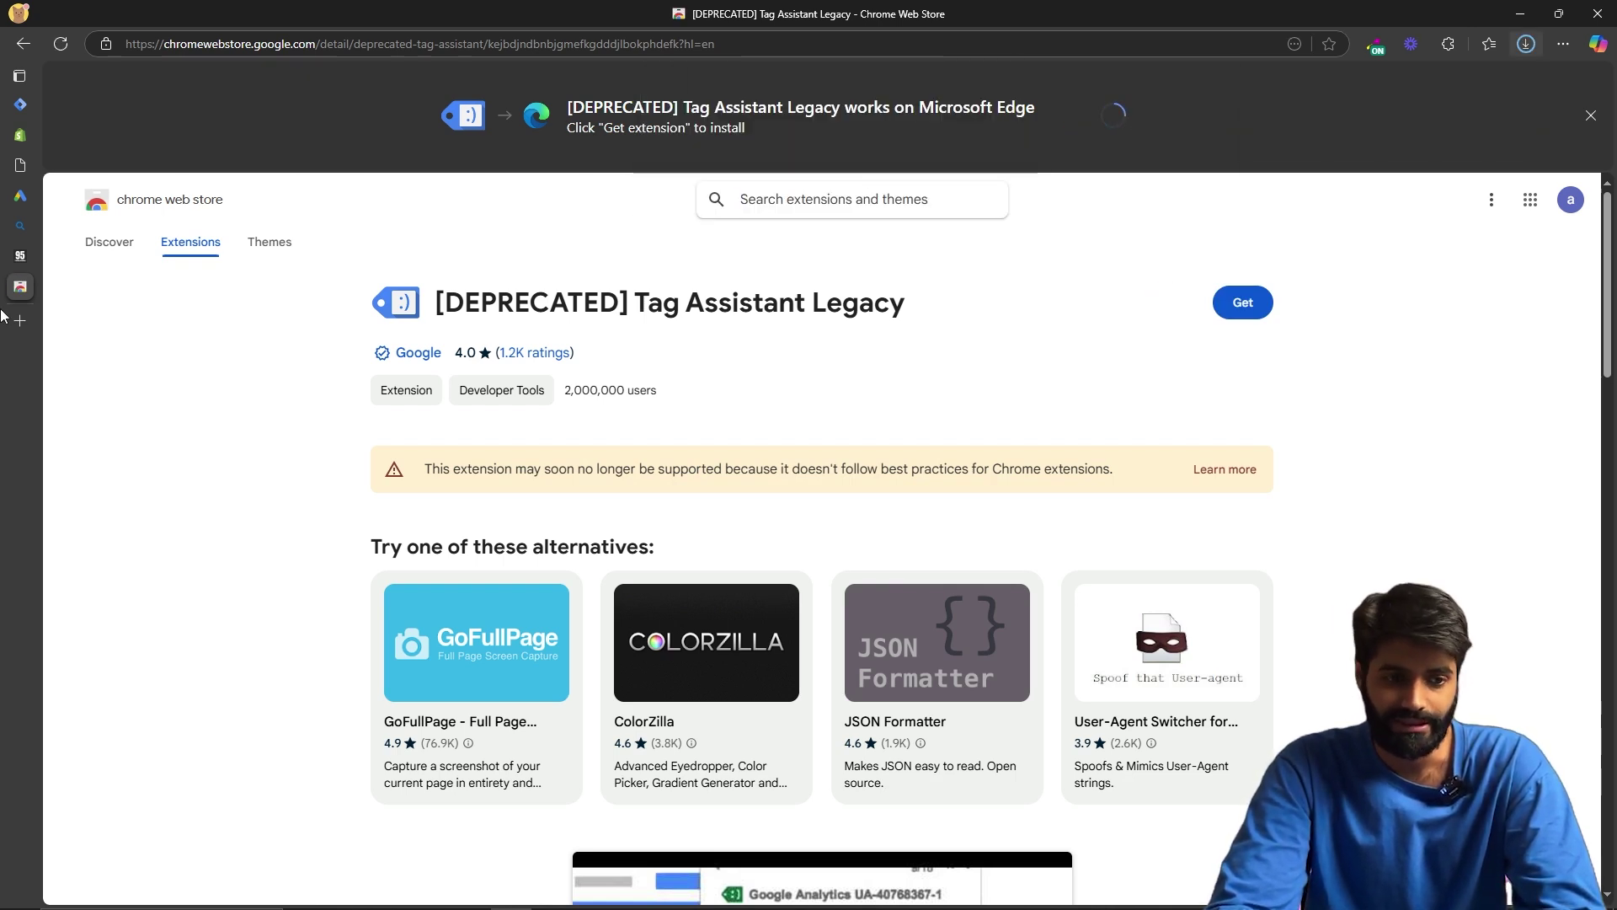
mouse_move(22, 278)
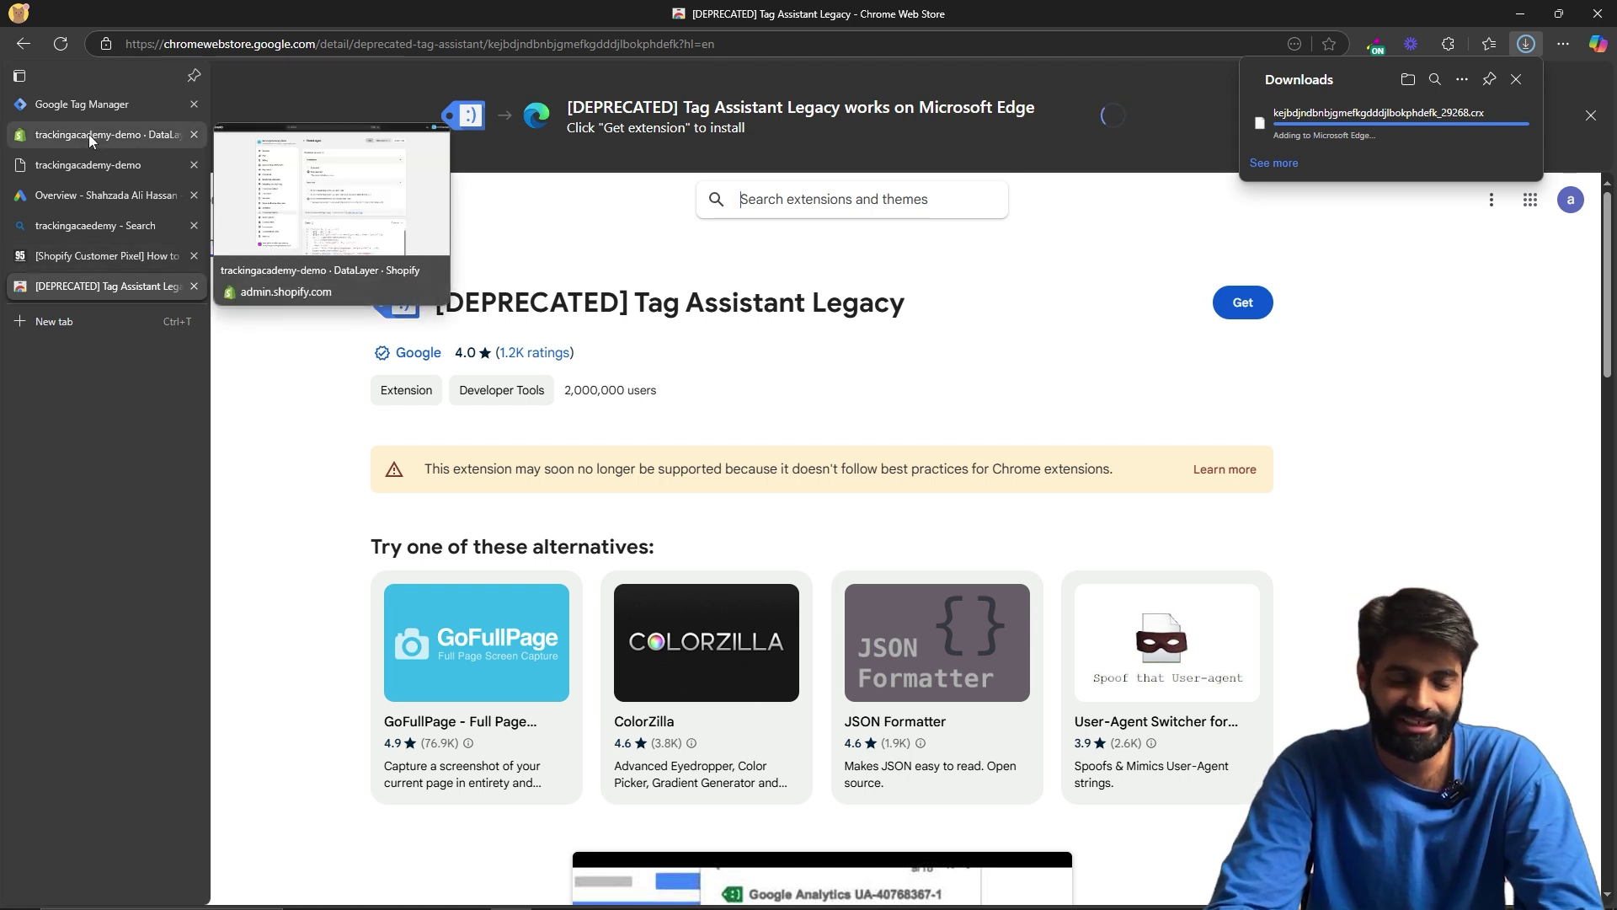
click(91, 171)
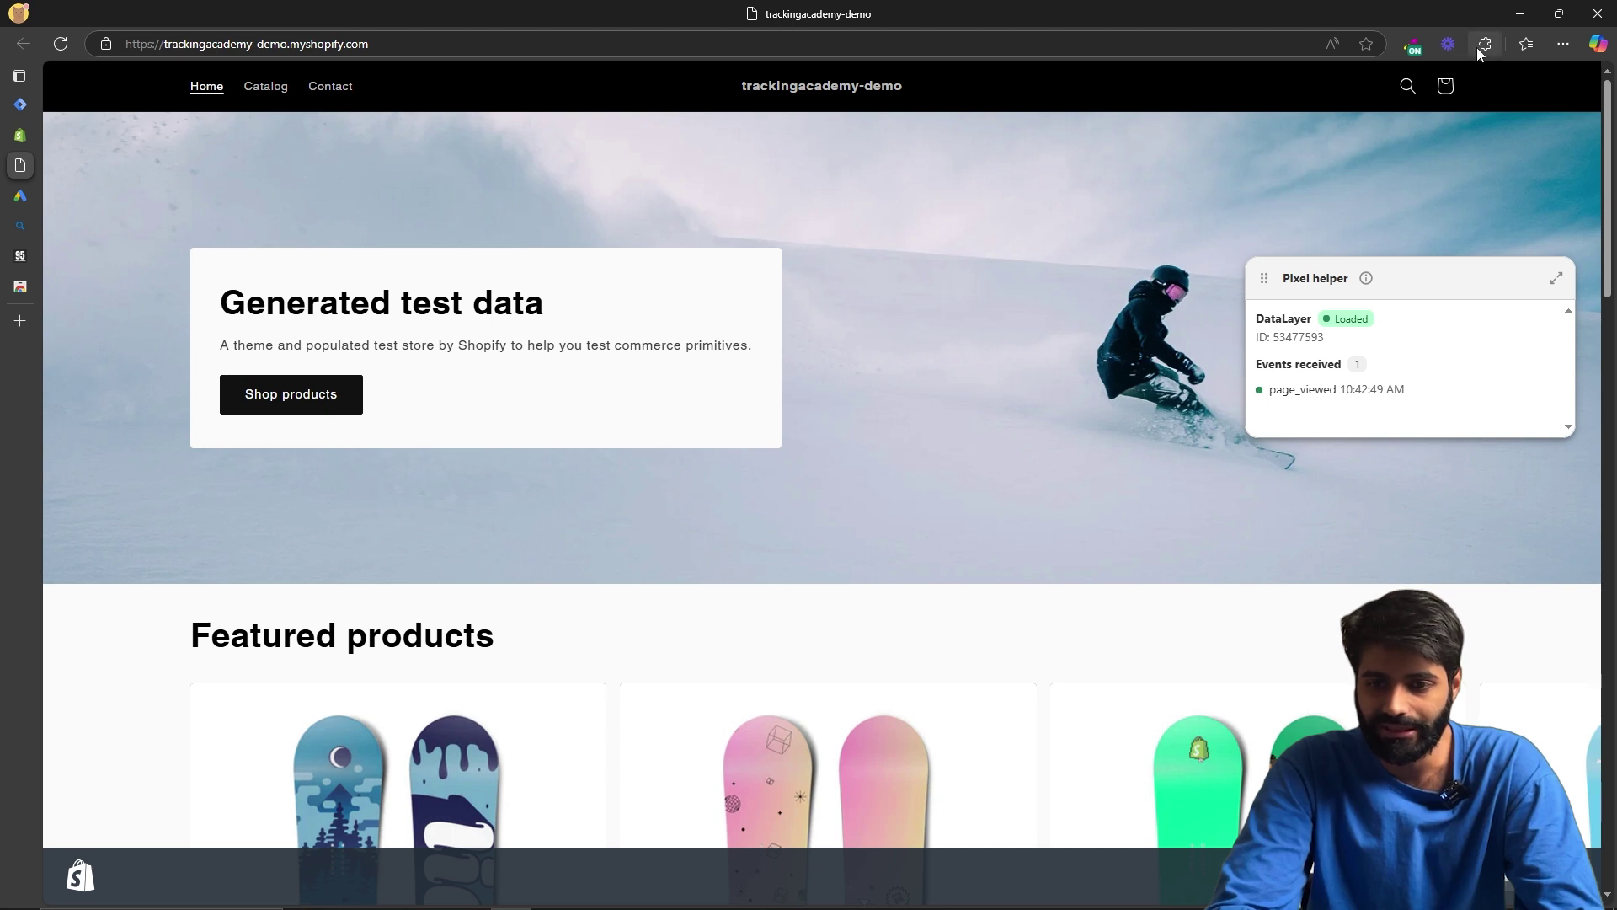
Step: Set Tag Assistant Legacy to validate all pages
click(1448, 44)
click(1210, 432)
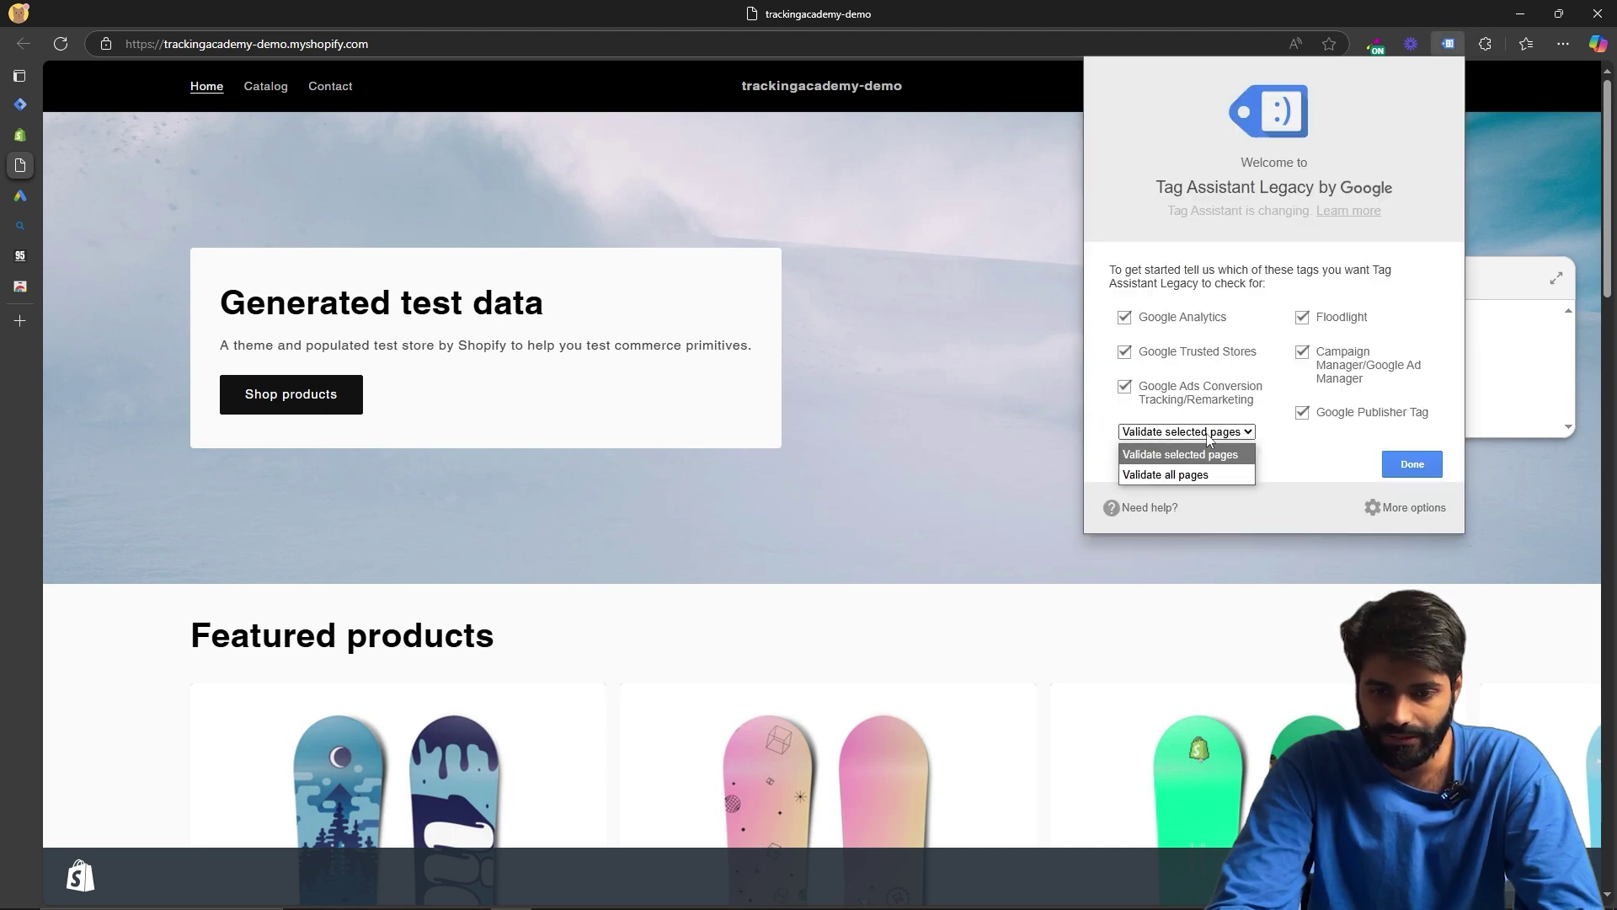
click(1205, 473)
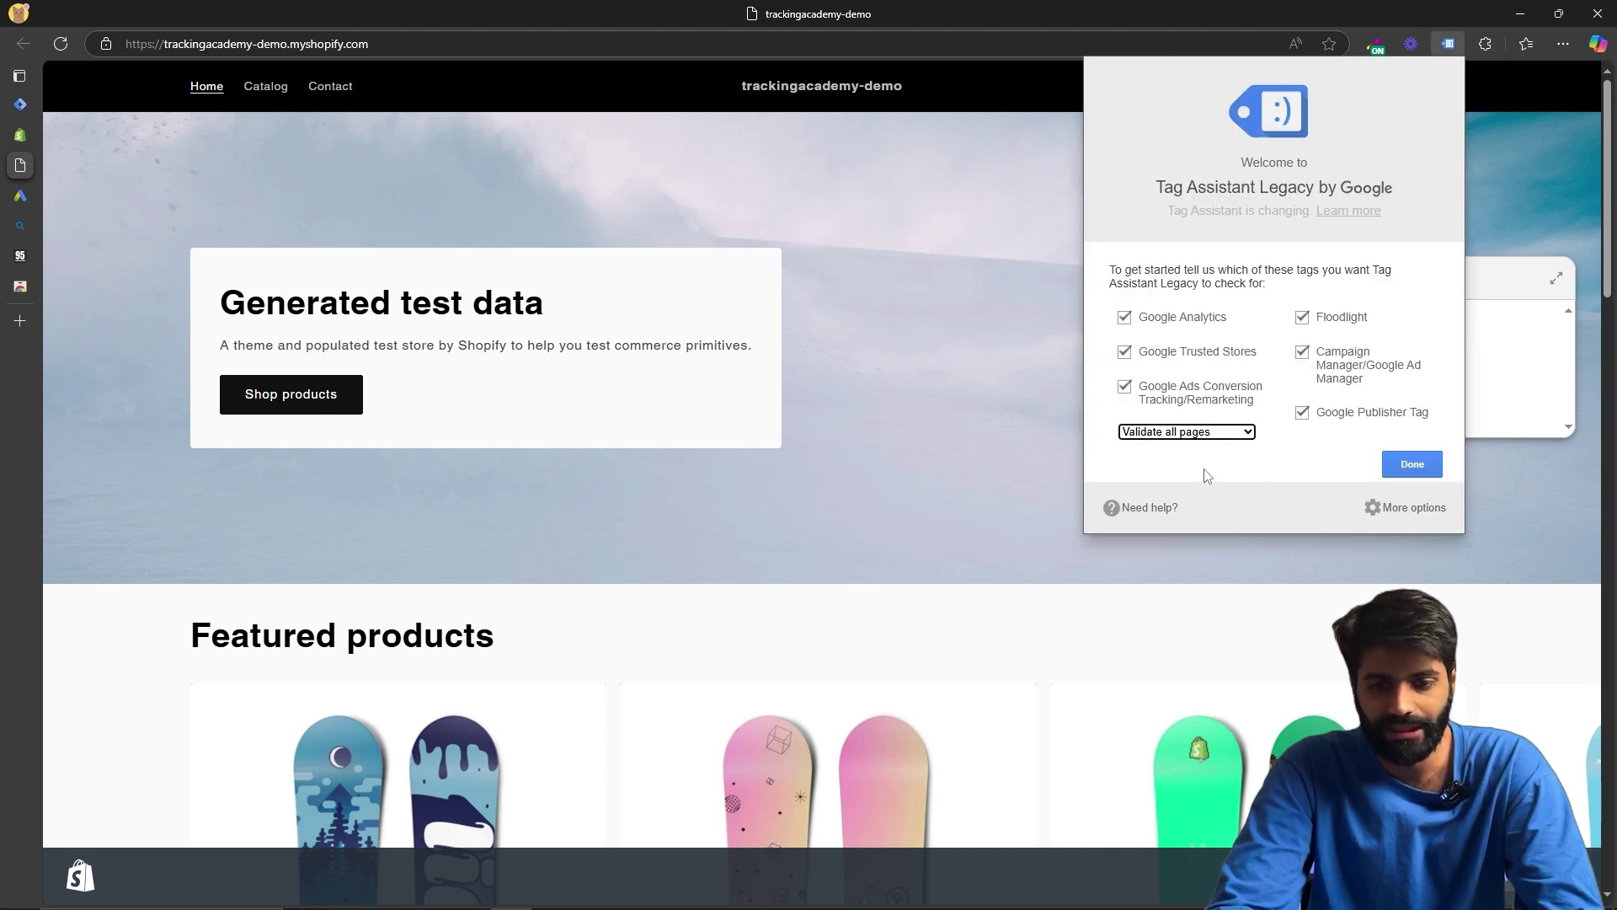
click(1403, 466)
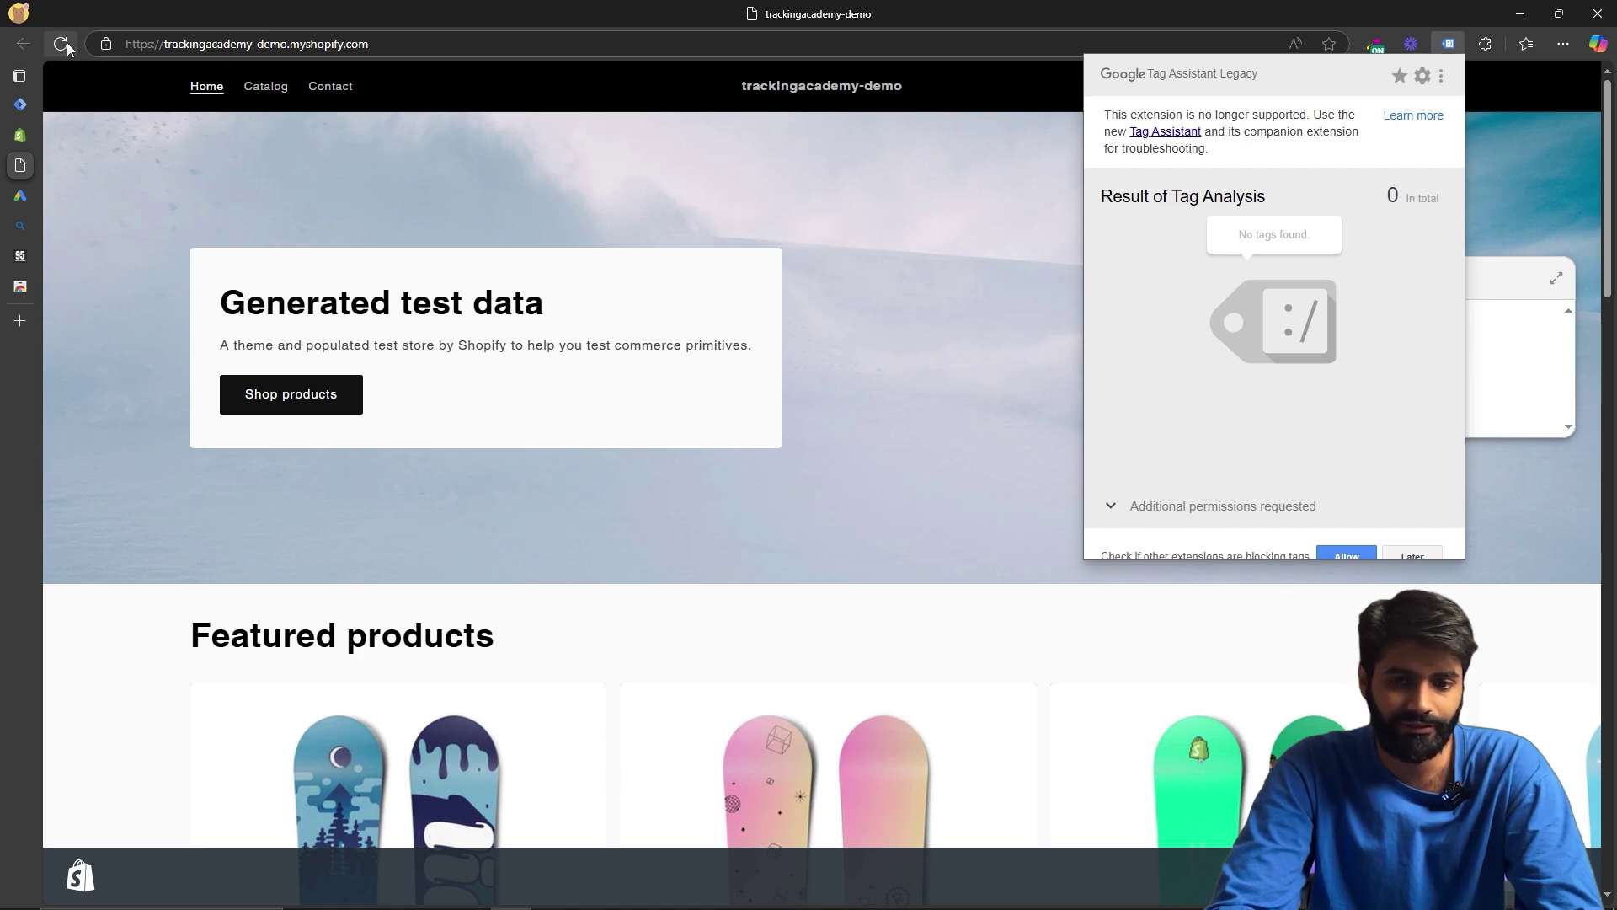
Step: Reload the store and confirm Tag Assistant detects Google Tag Manager container GTM-WNSDSH7W
click(64, 43)
click(1449, 44)
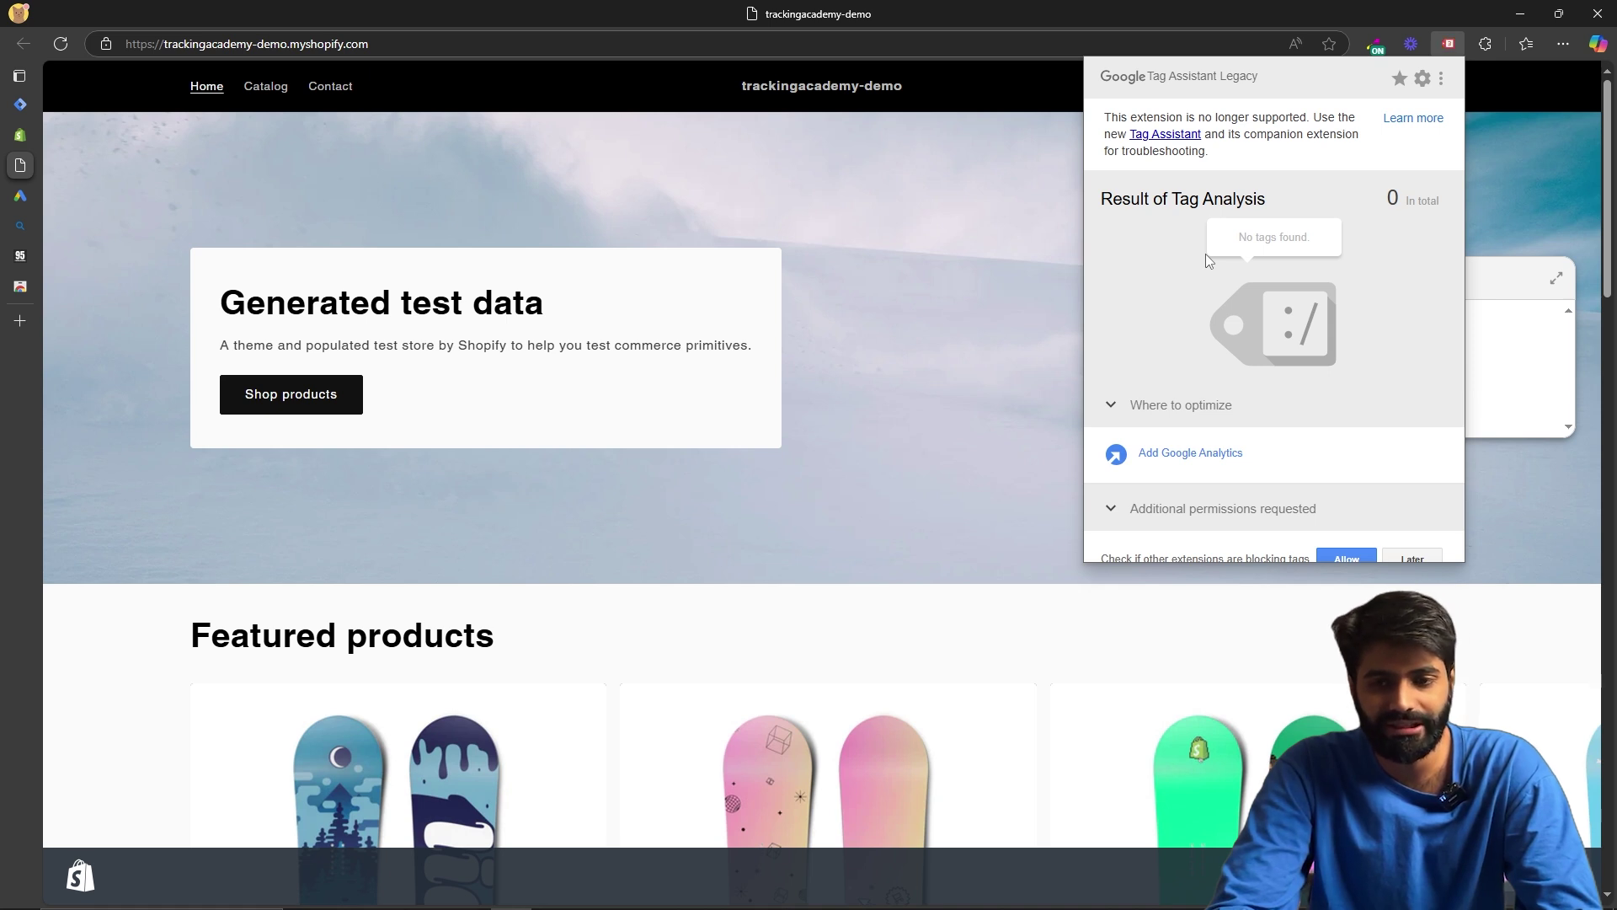
click(1196, 361)
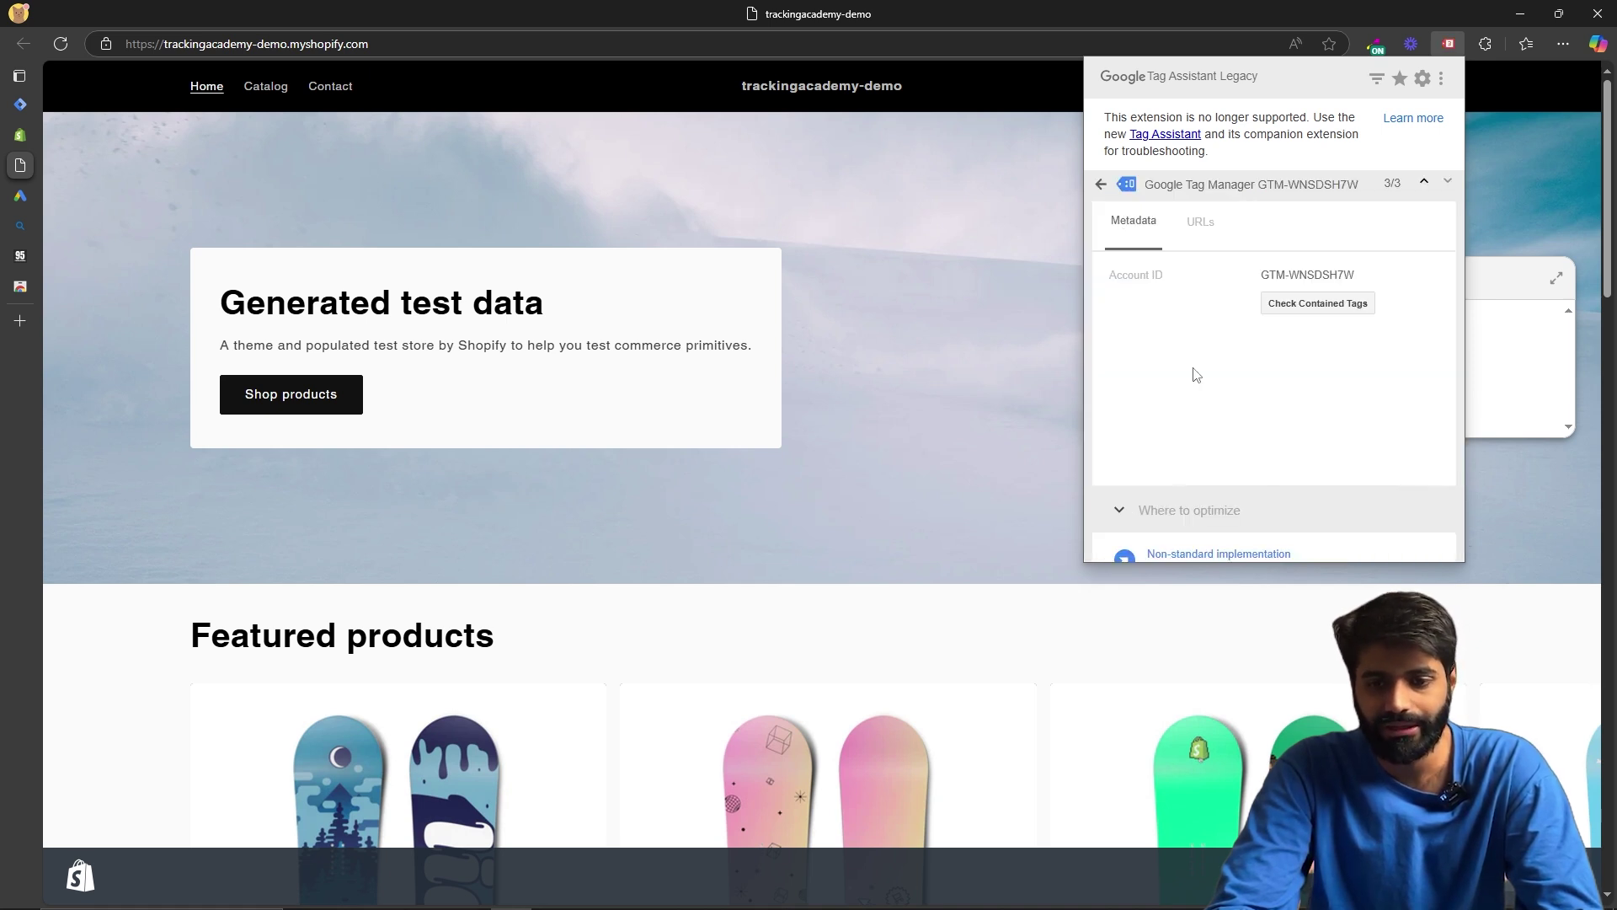
drag(1382, 275, 1235, 282)
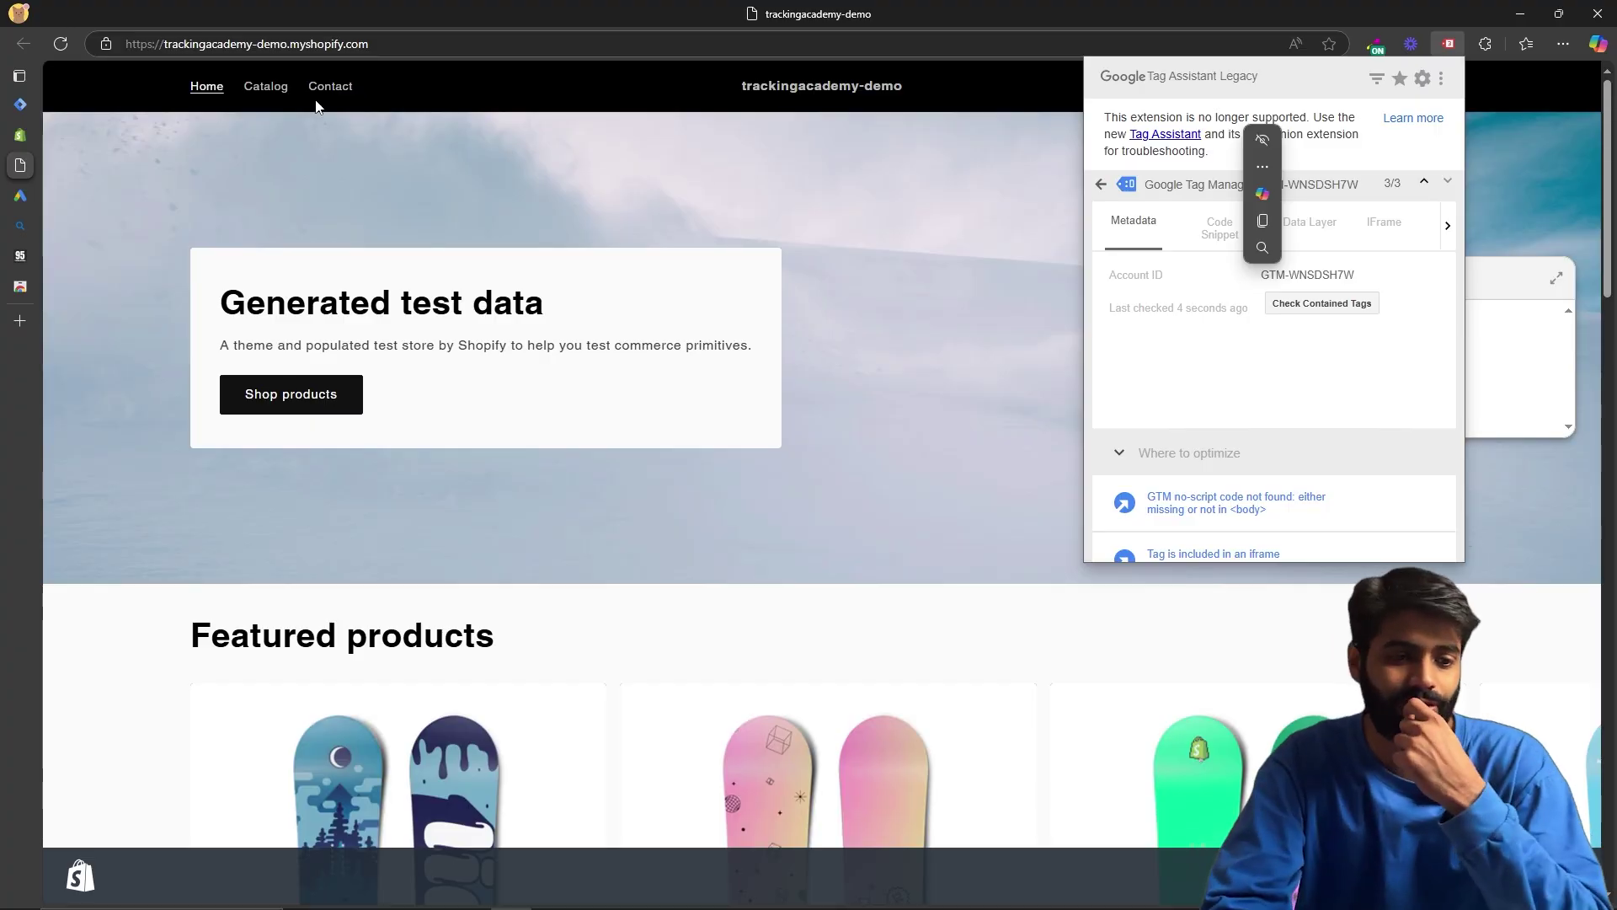
click(34, 205)
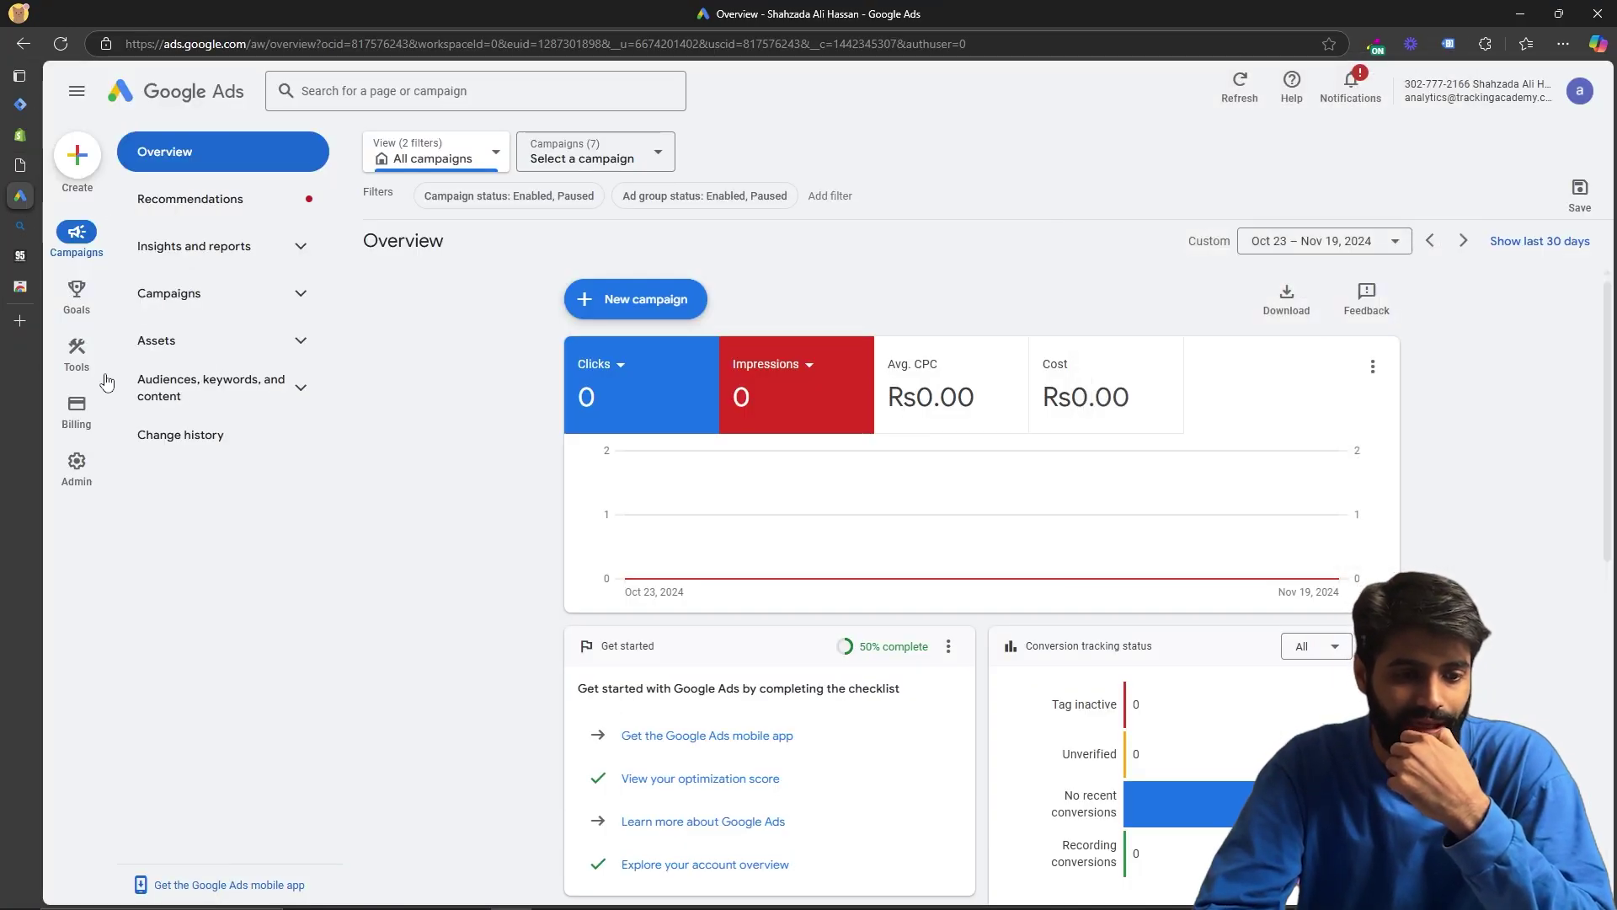
Step: From Goals > Conversions > Summary, start a new conversion action and continue to the category choices
mouse_move(82, 319)
click(241, 162)
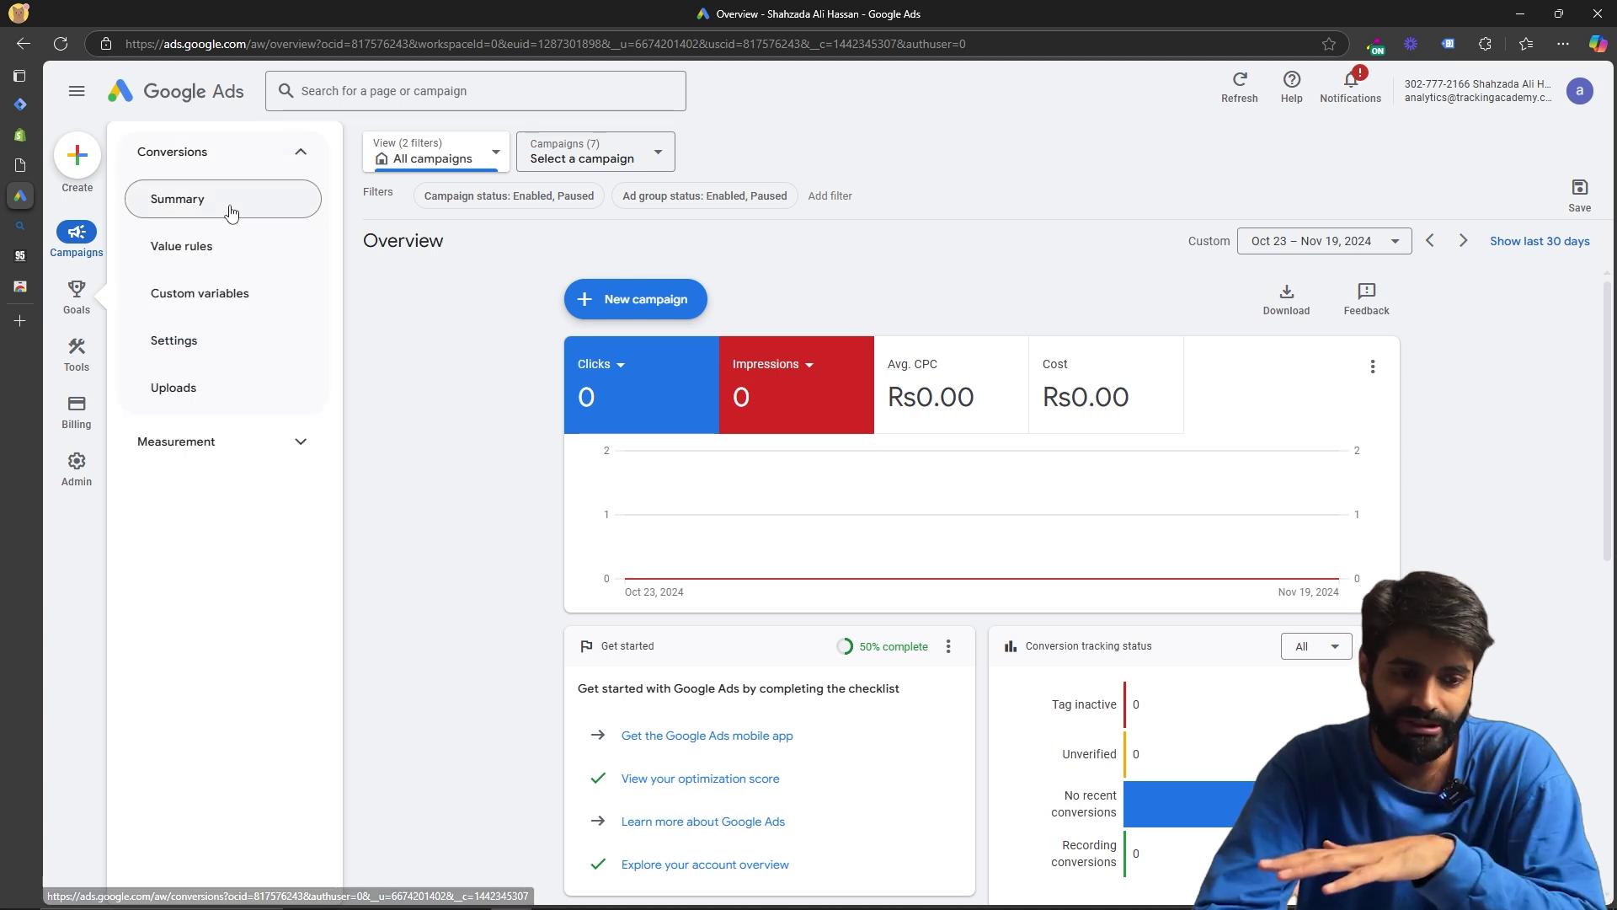
click(231, 211)
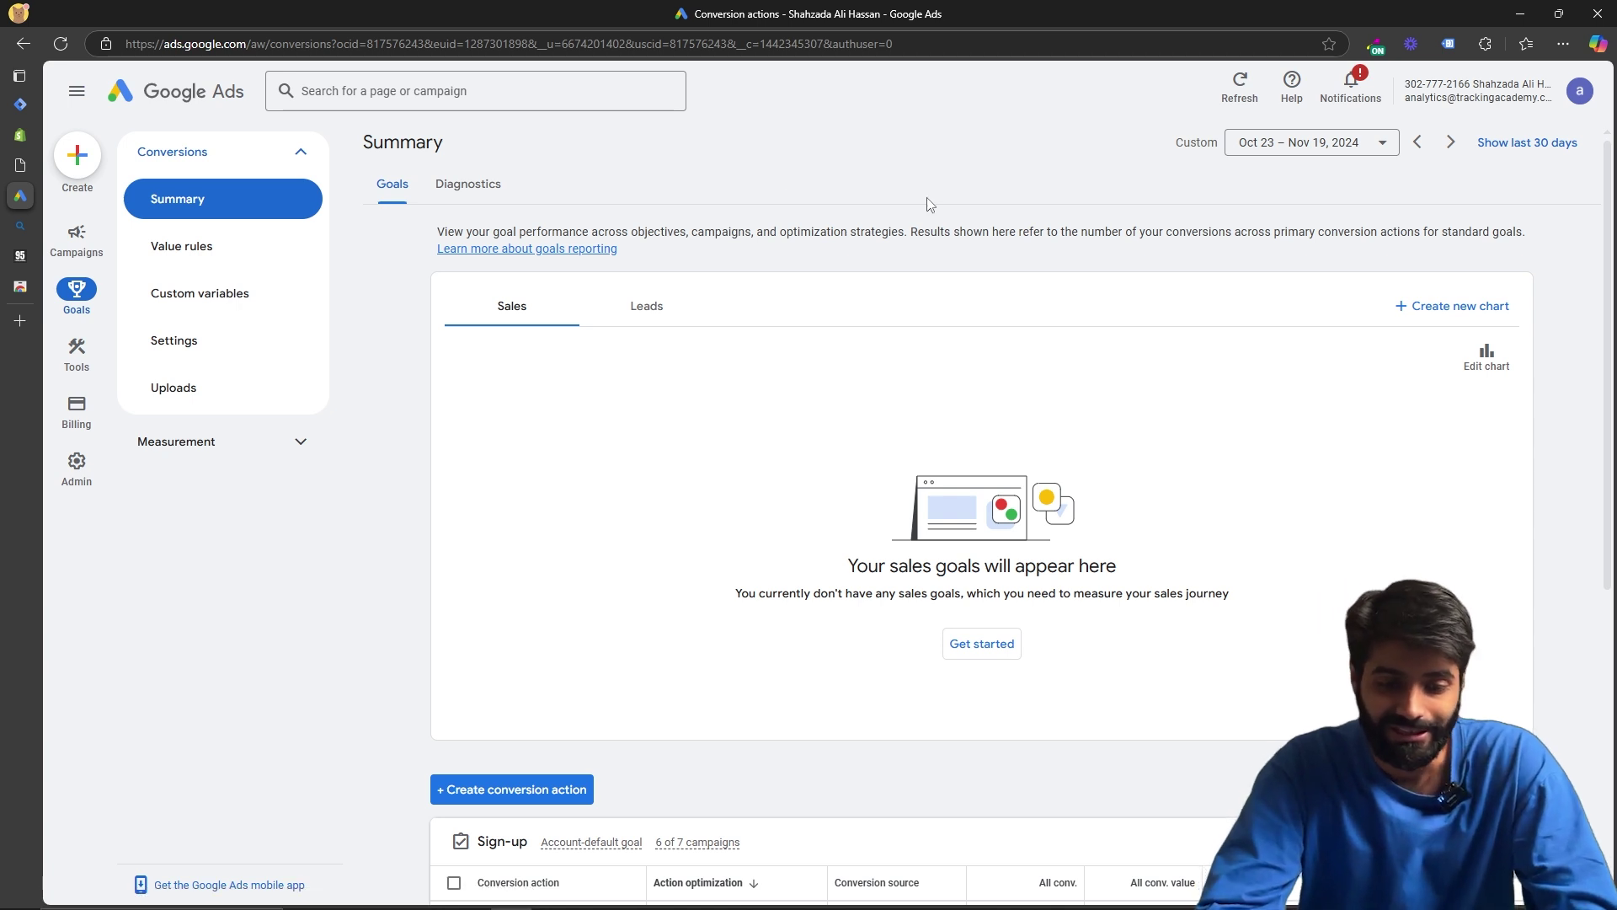
scroll(944, 551, down, 4)
click(544, 487)
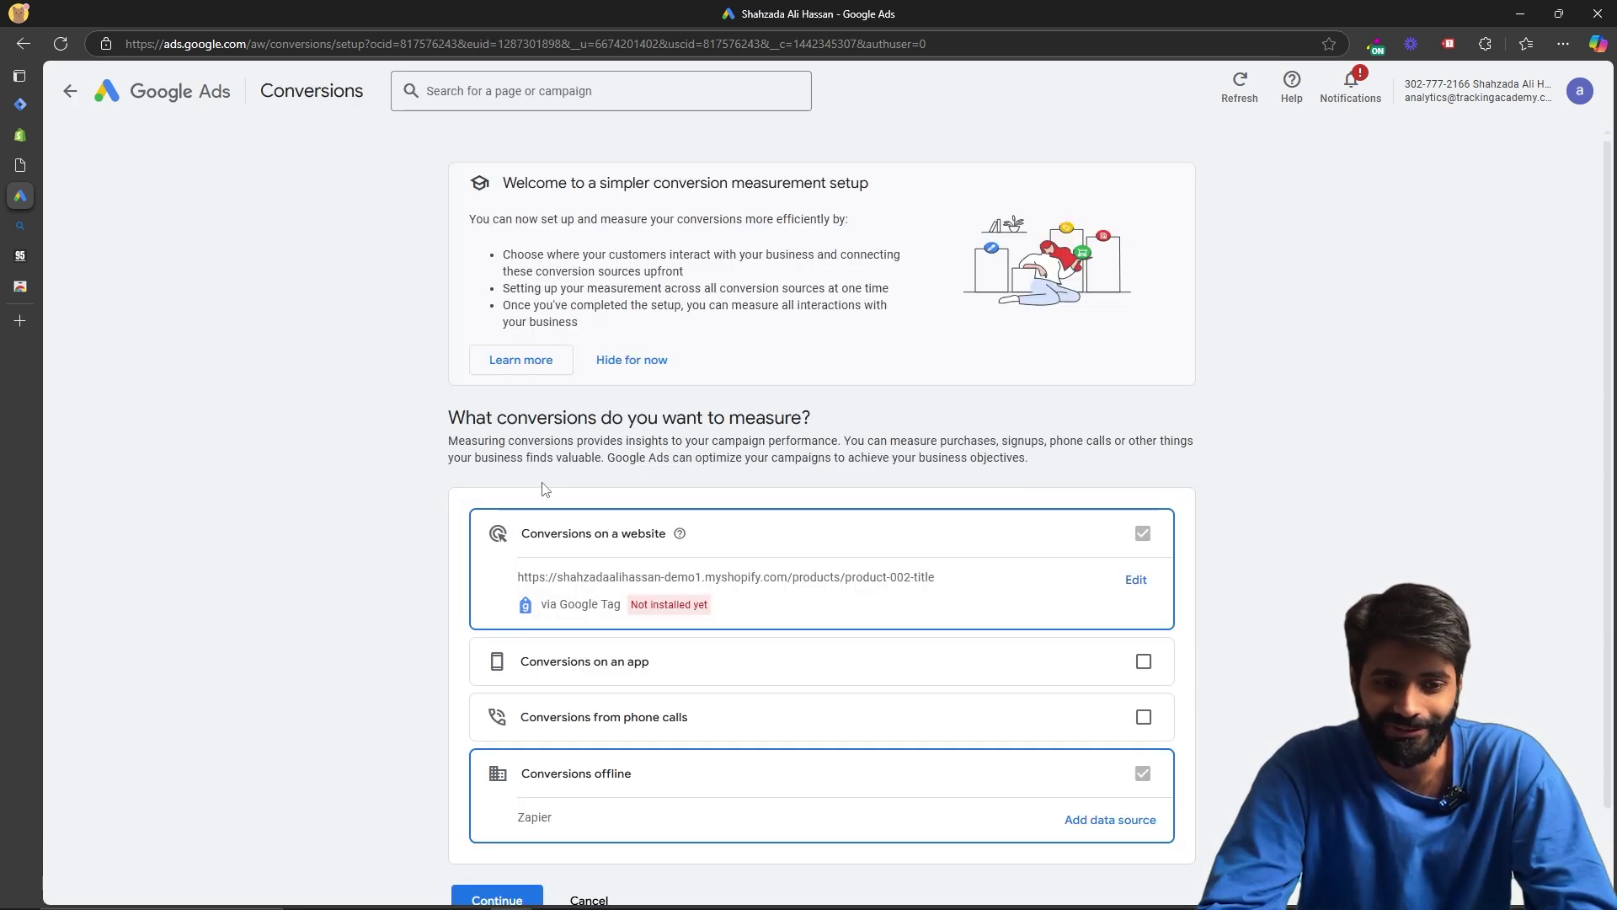
scroll(969, 589, down, 1)
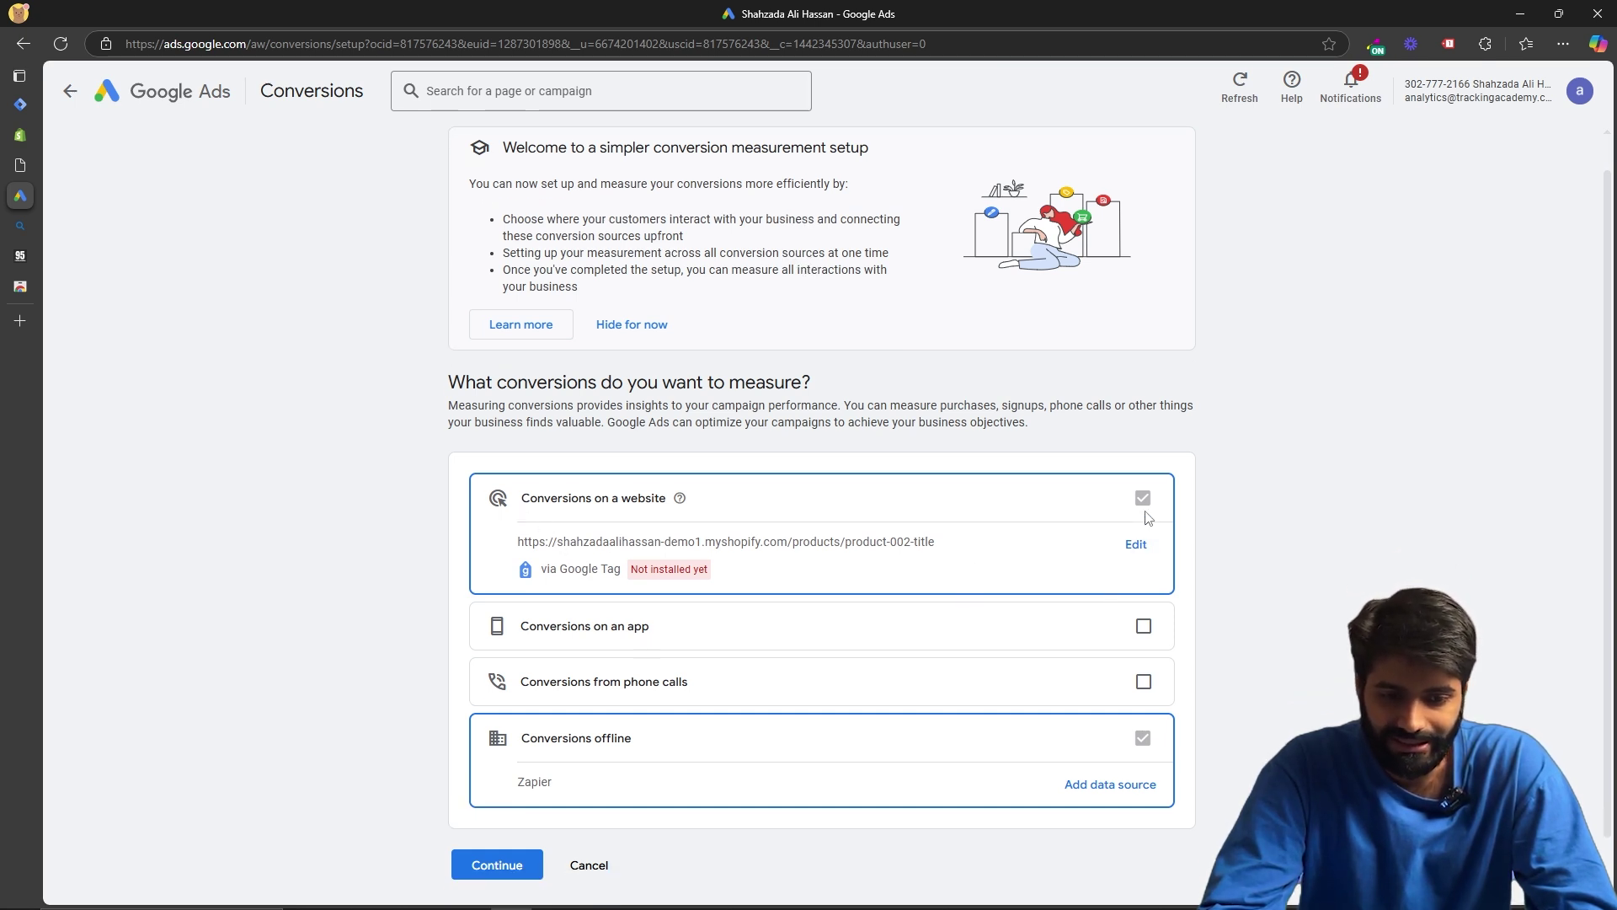
scroll(1146, 518, down, 1)
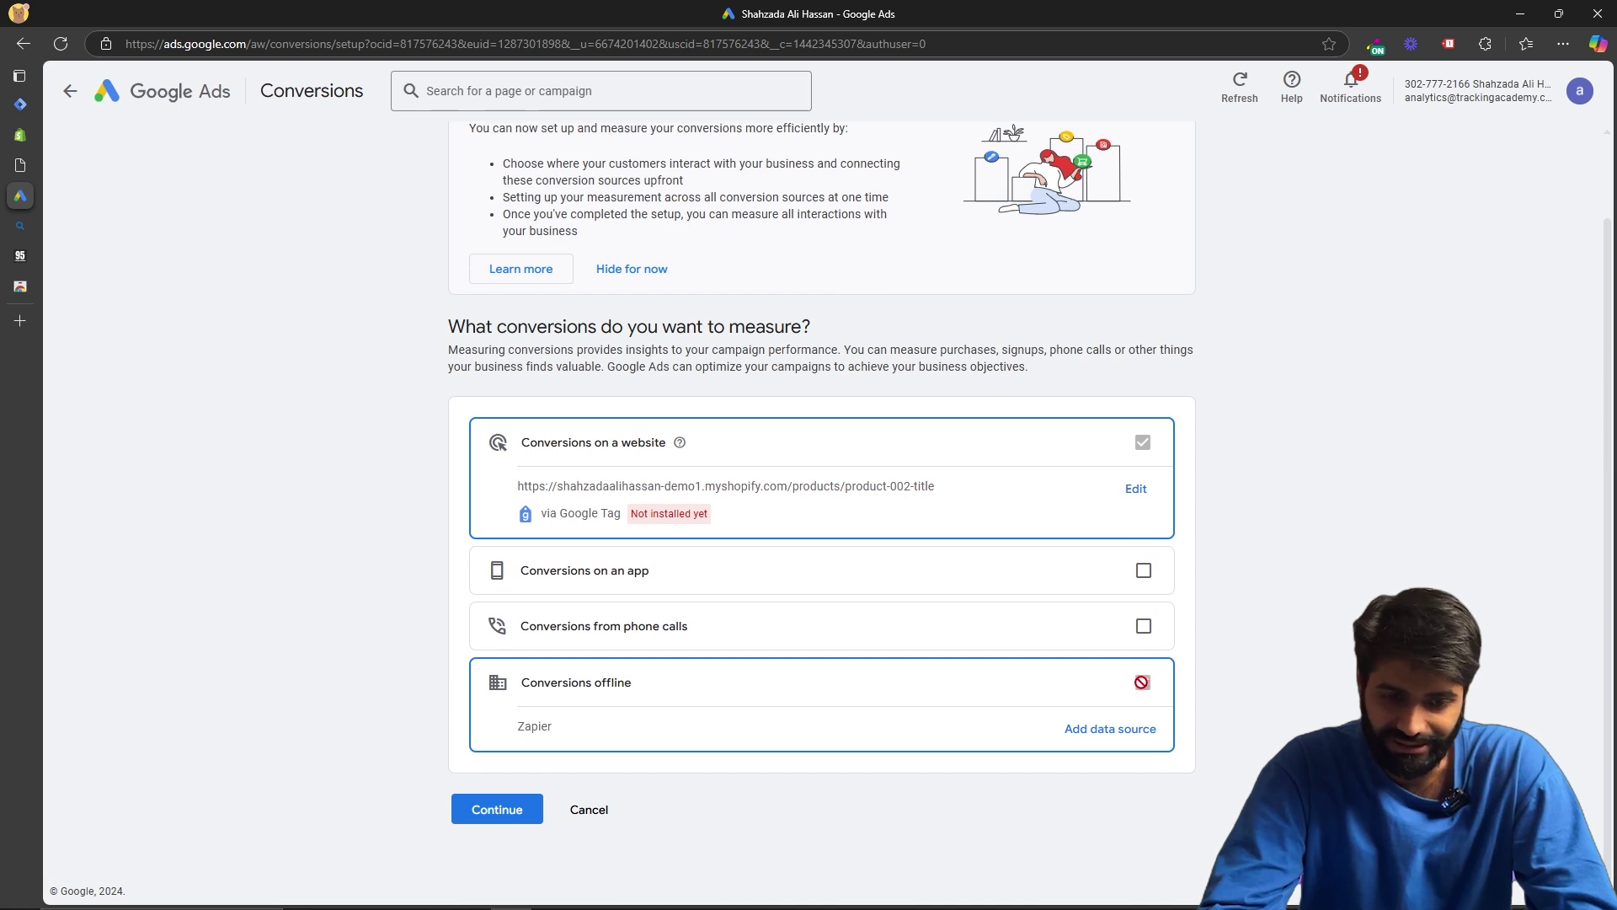
click(488, 809)
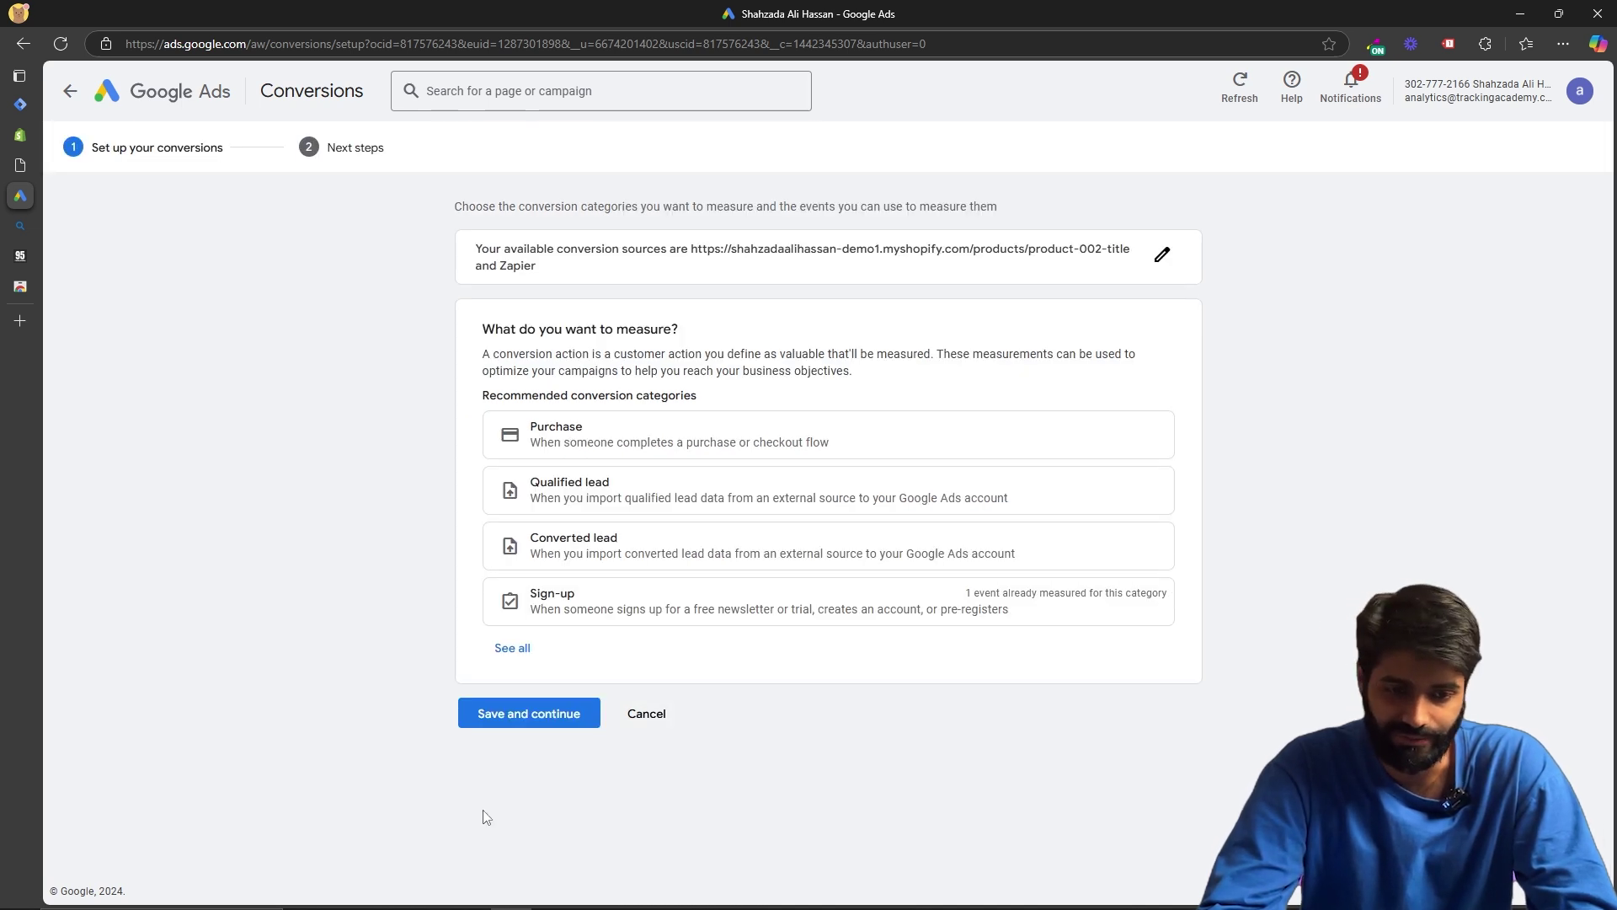
Step: Choose Page view as the conversion category
click(509, 648)
scroll(509, 653, down, 5)
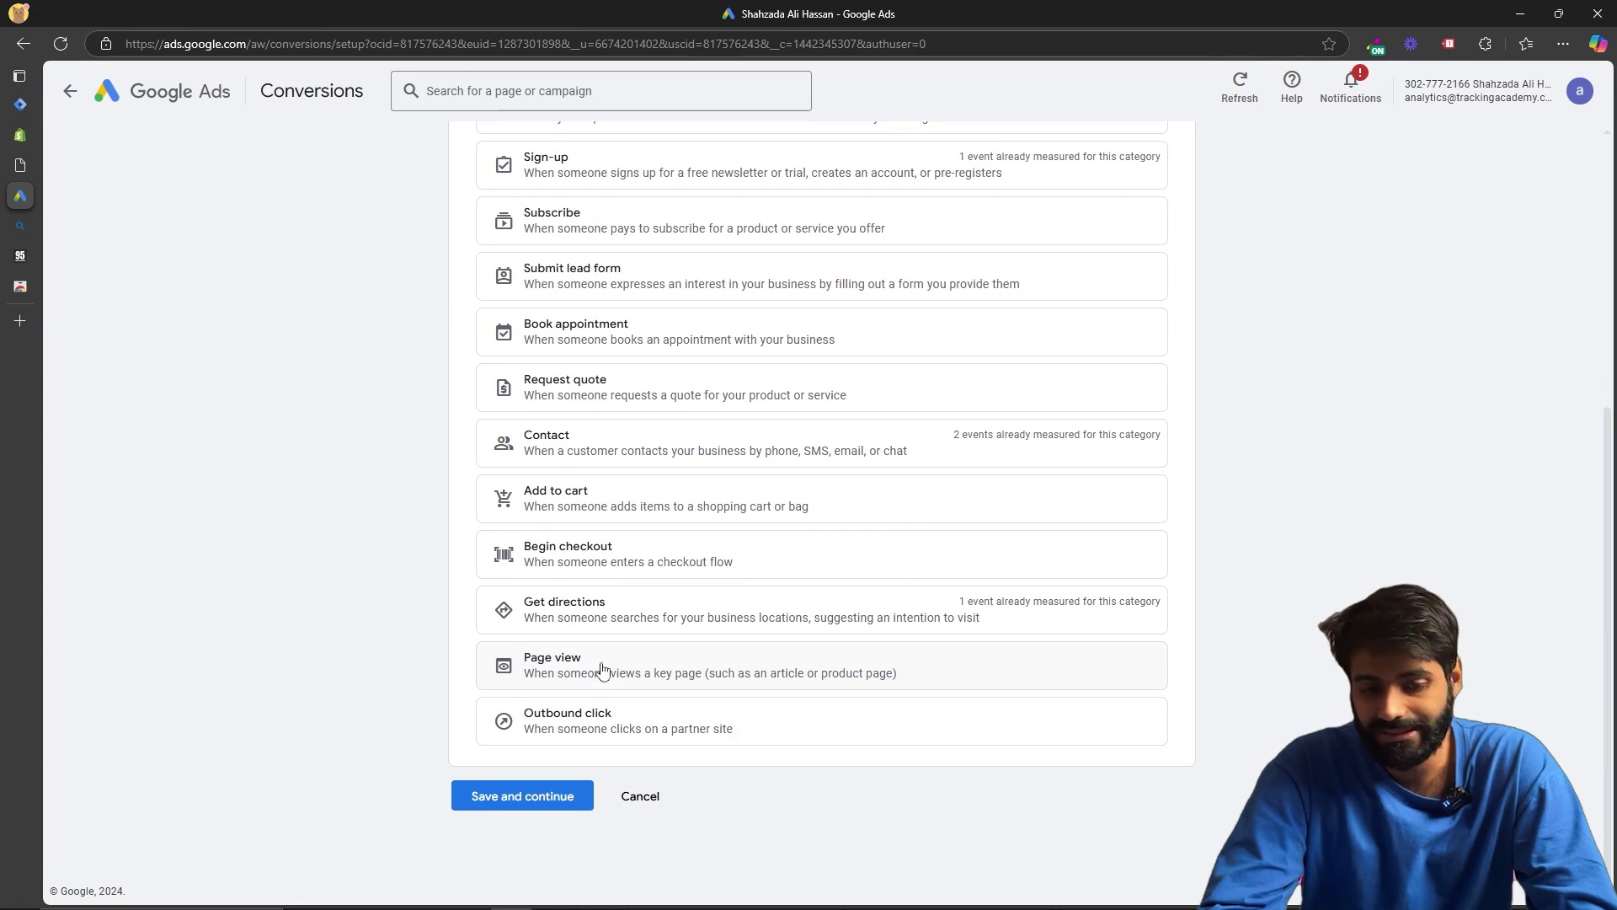
click(601, 670)
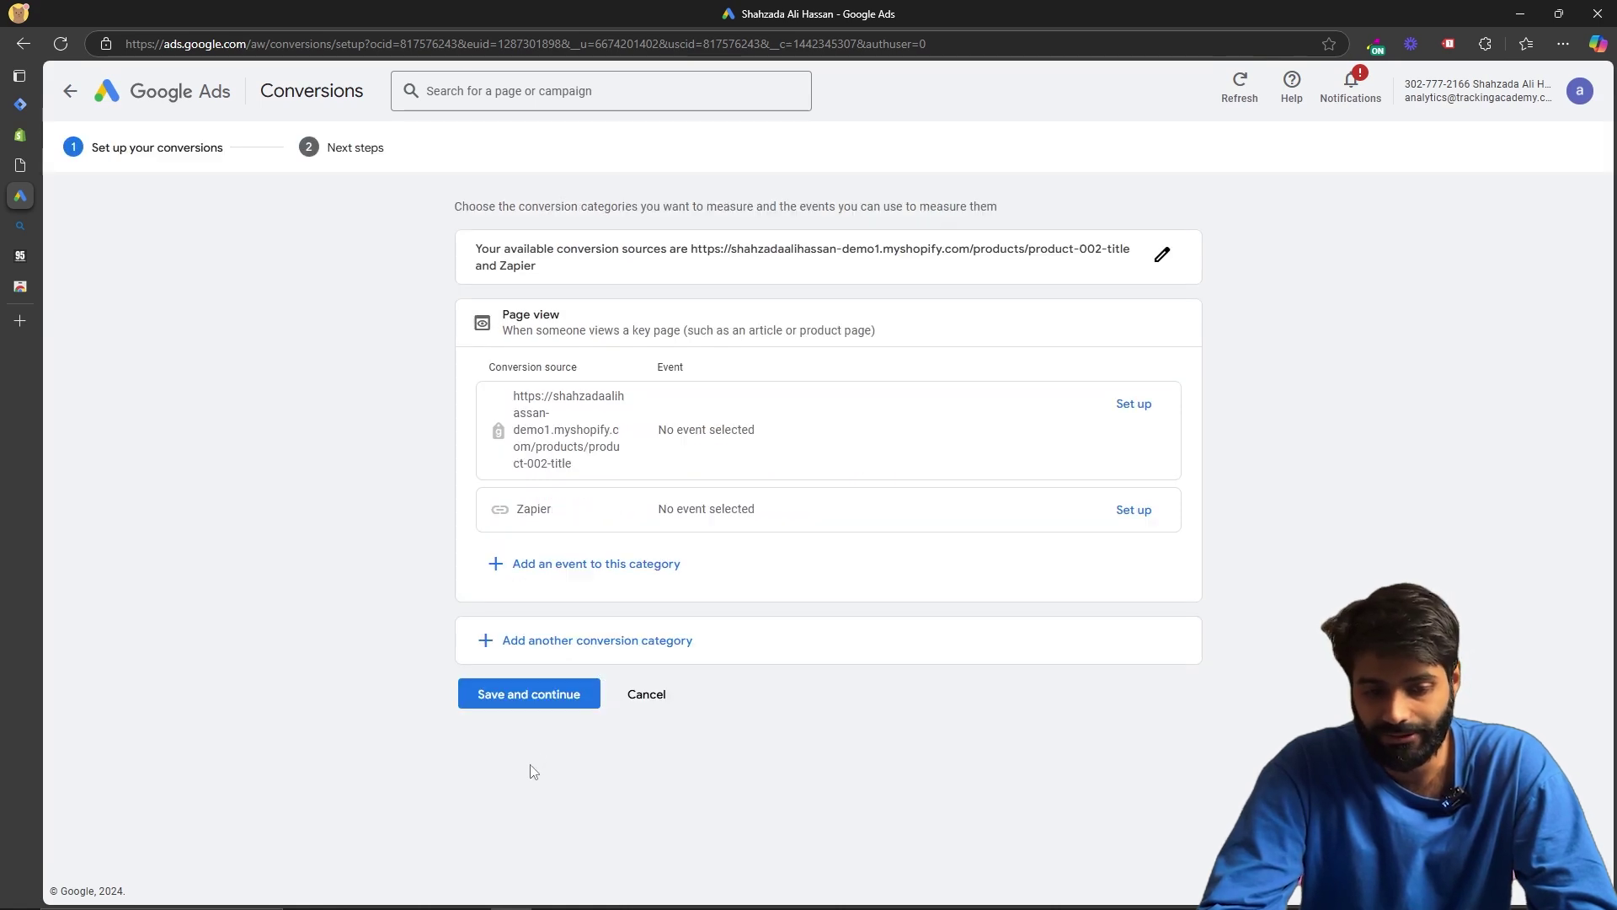
Step: Set up the Page view conversion as a manual event named AllPageViews
click(1142, 411)
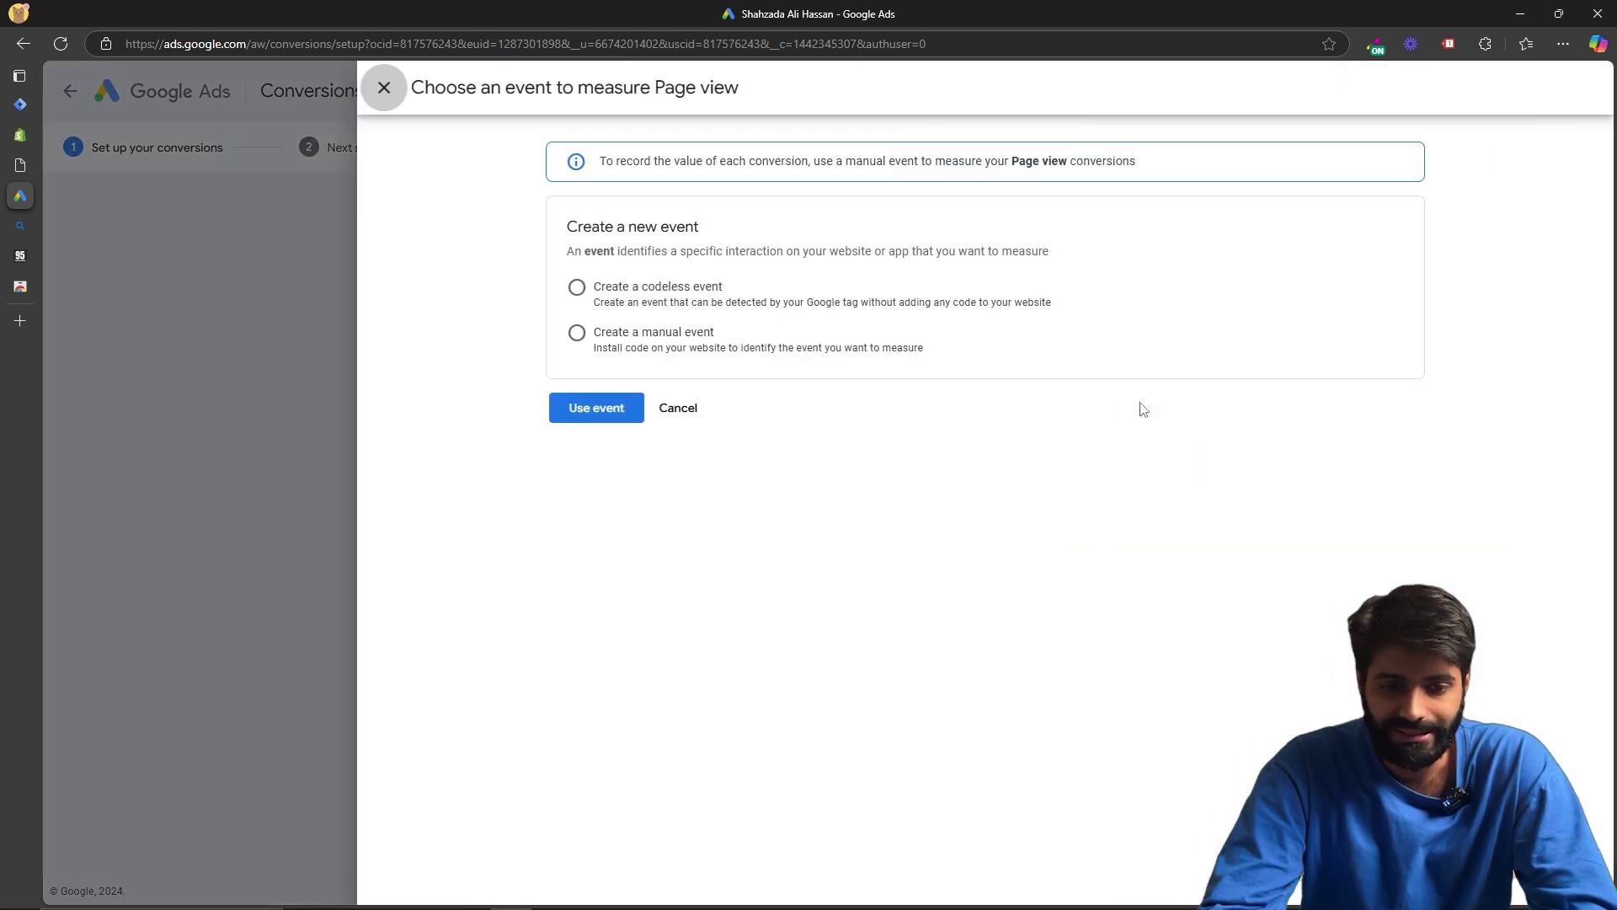
click(616, 340)
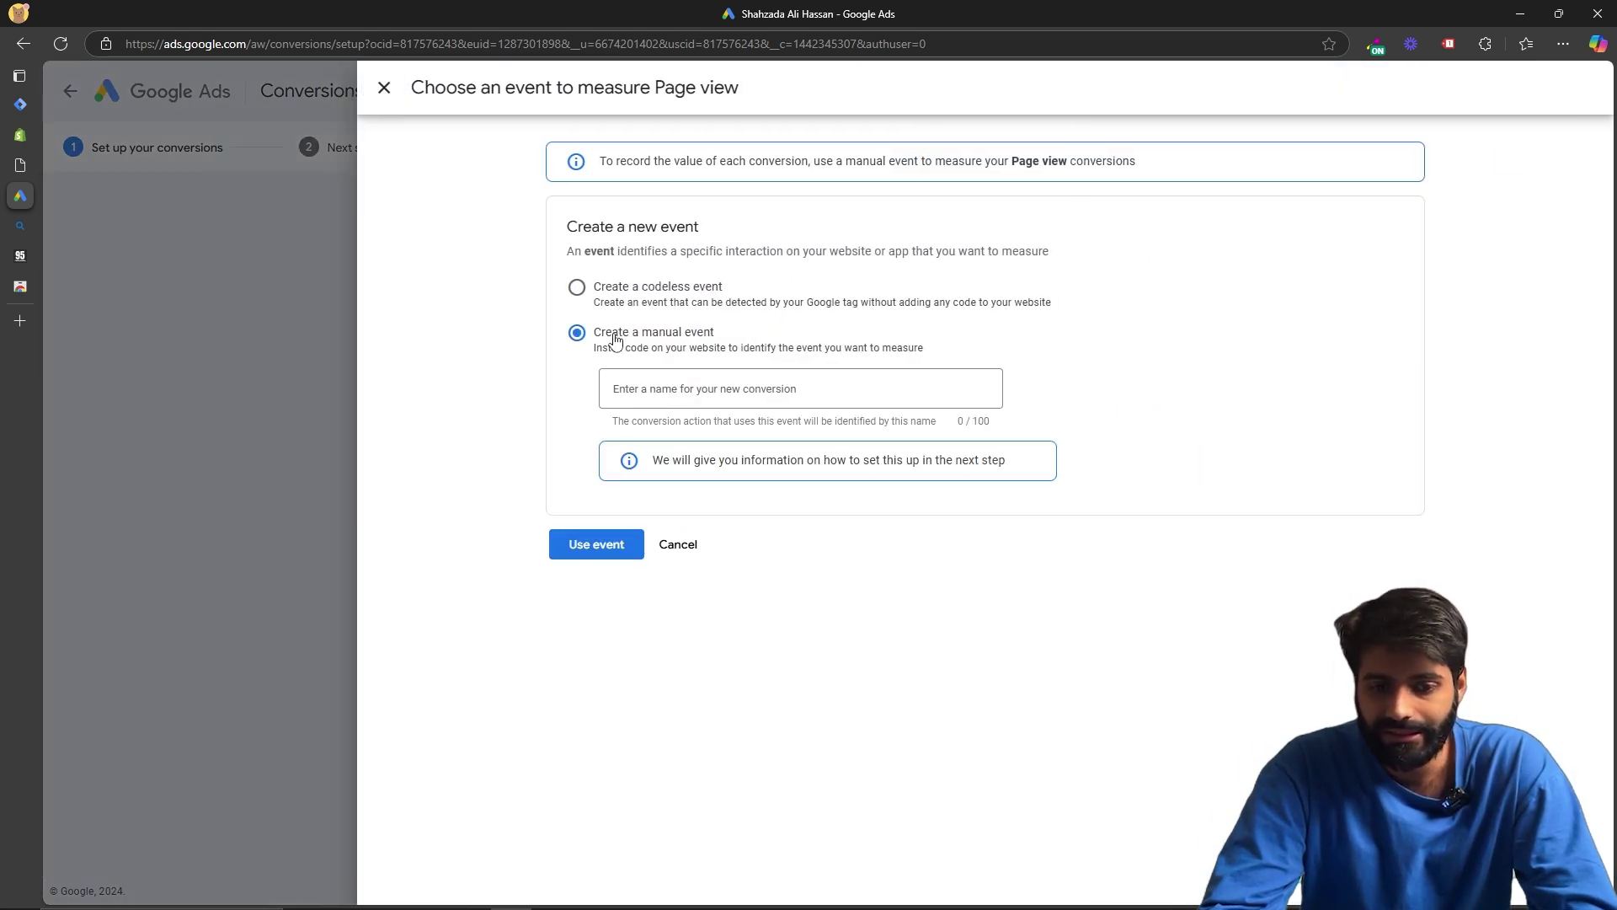
click(673, 390)
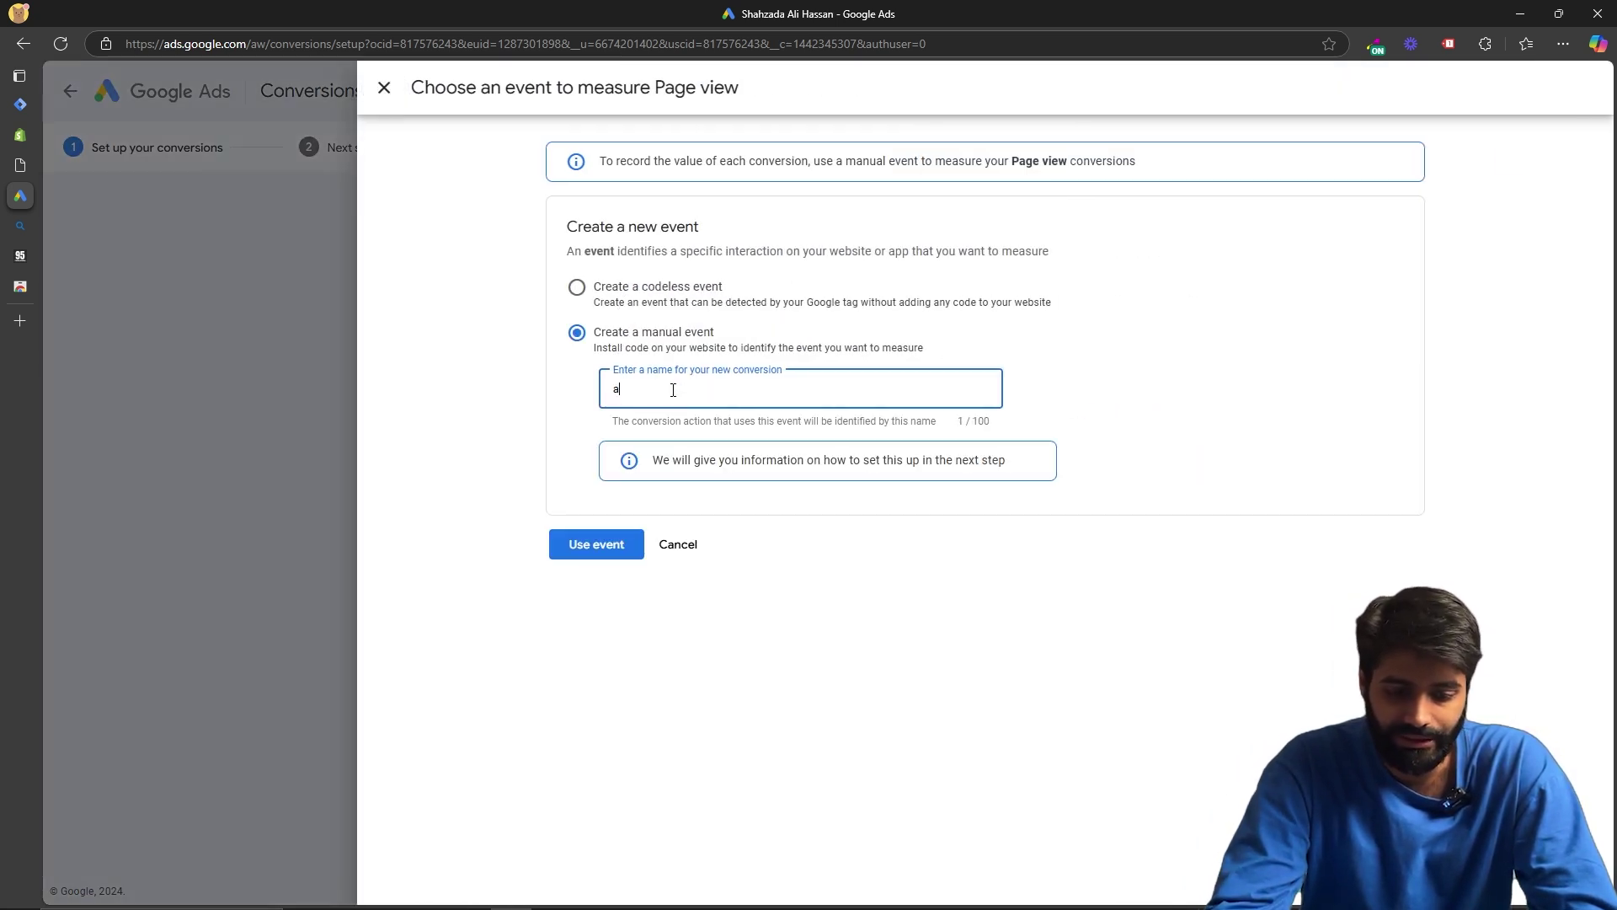
text(AllPageViews)
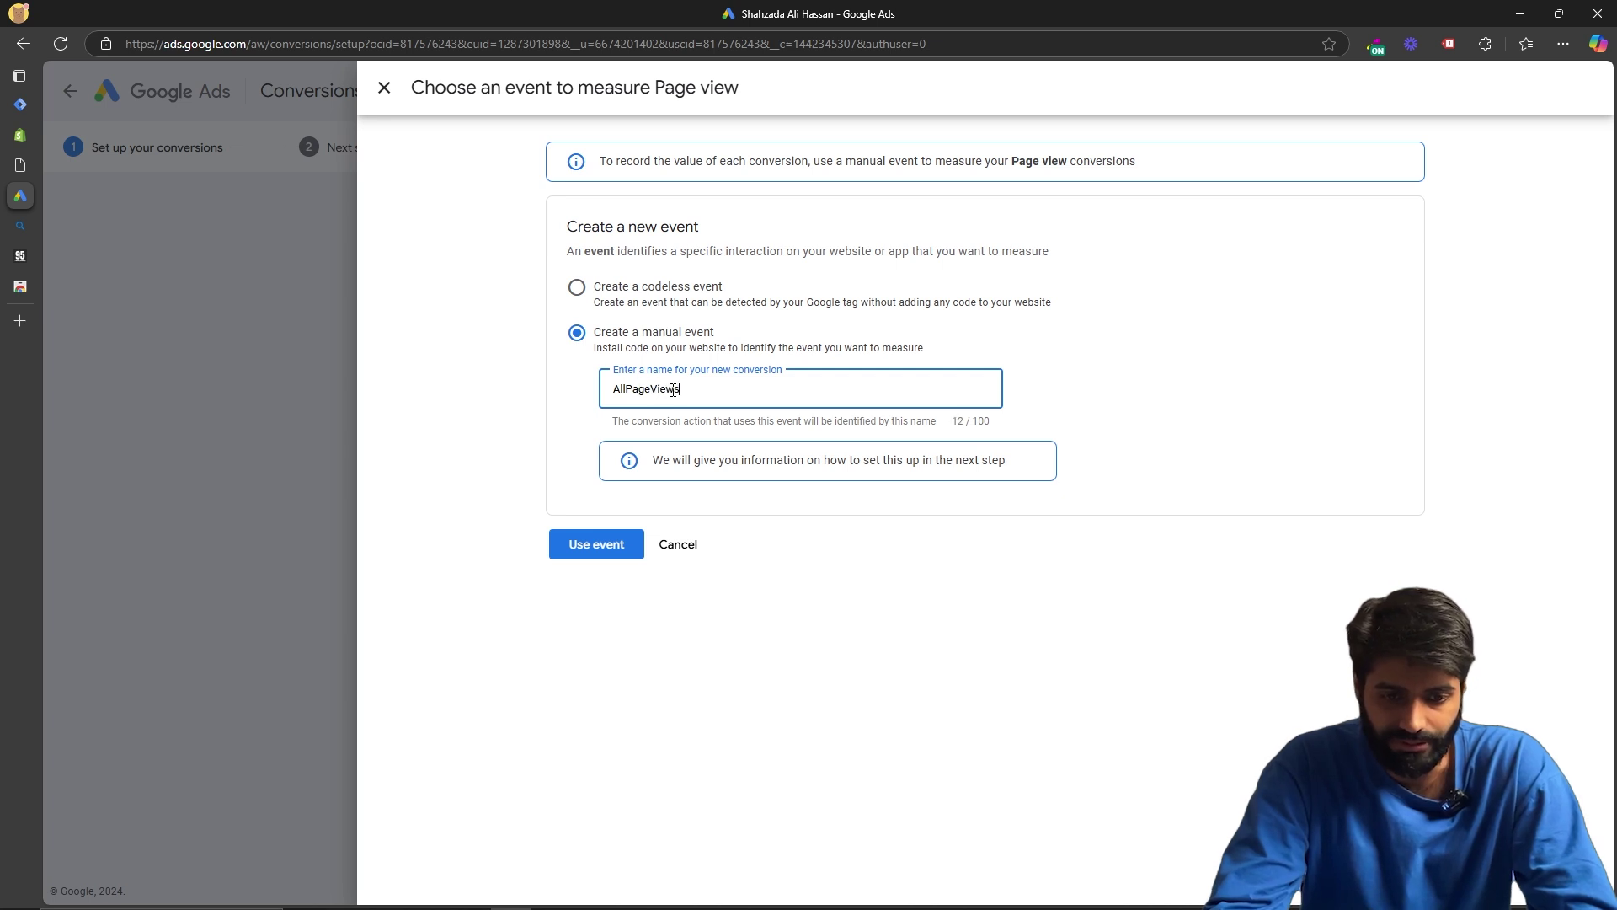
click(590, 552)
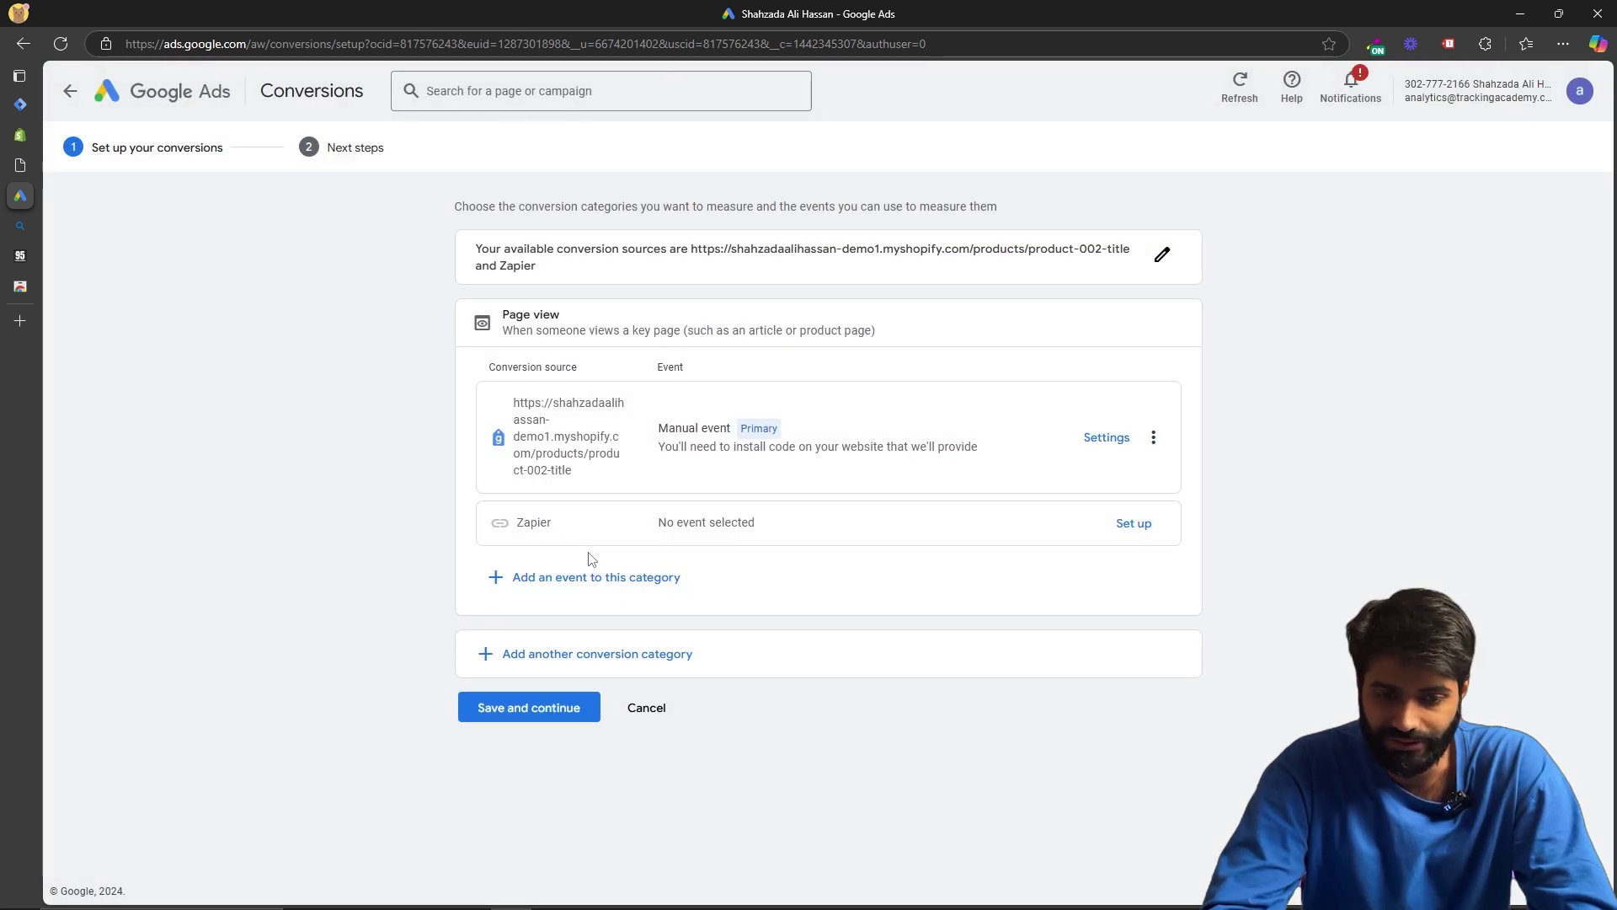
Step: Save the AllPageViews conversion and copy its conversion label and Conversion ID from the Tag Manager instructions
click(545, 708)
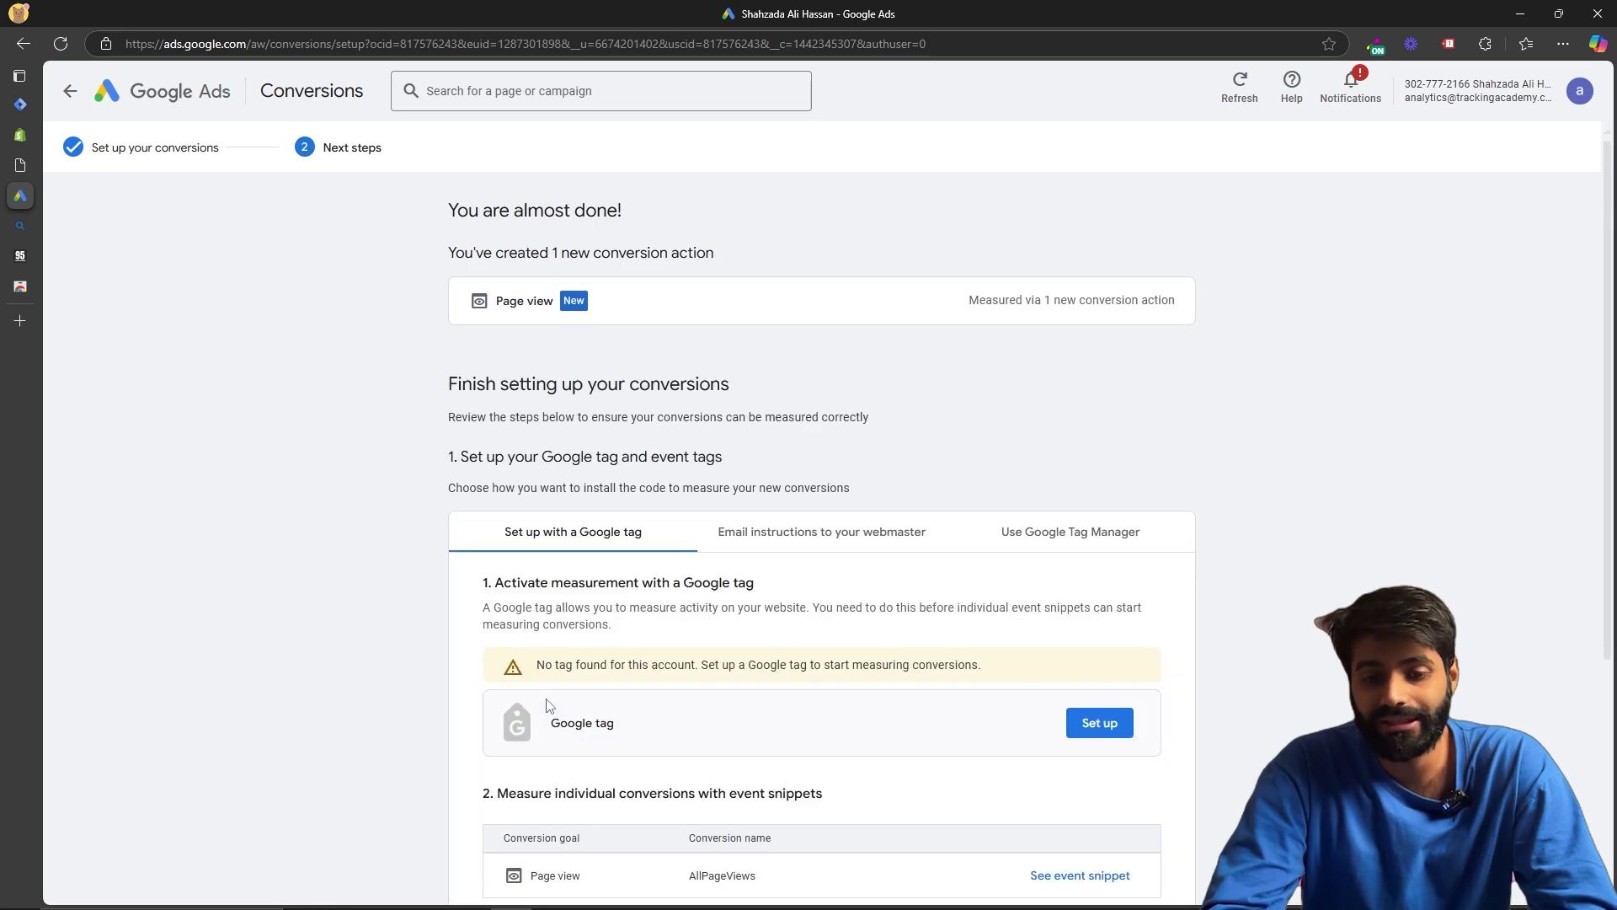
scroll(547, 705, down, 3)
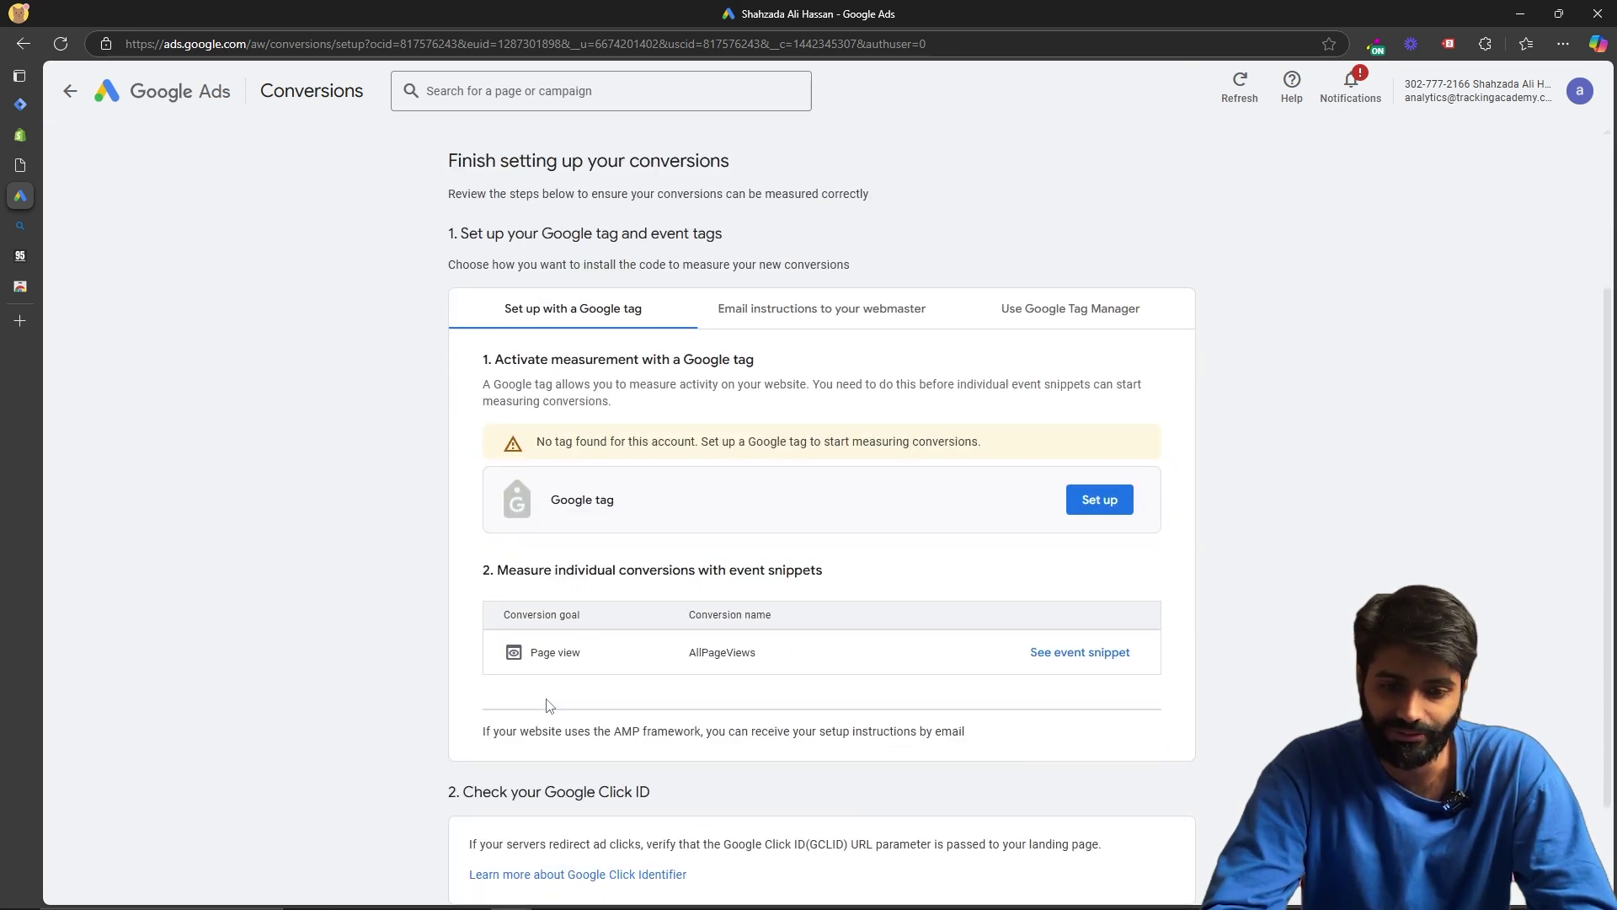
click(1095, 303)
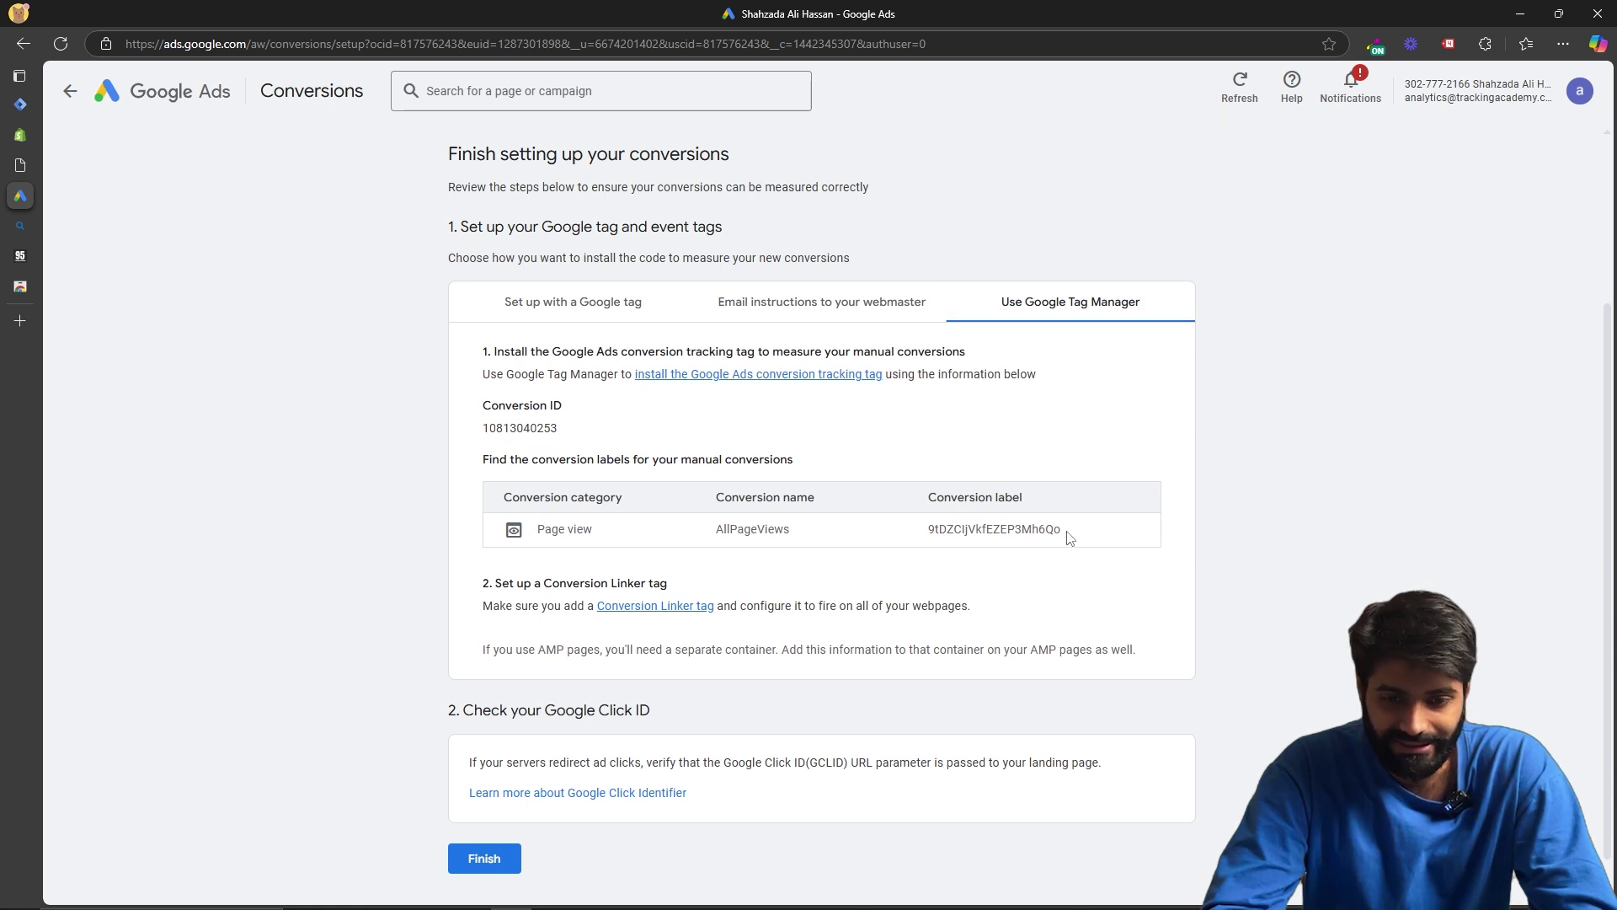
drag(1068, 537, 927, 532)
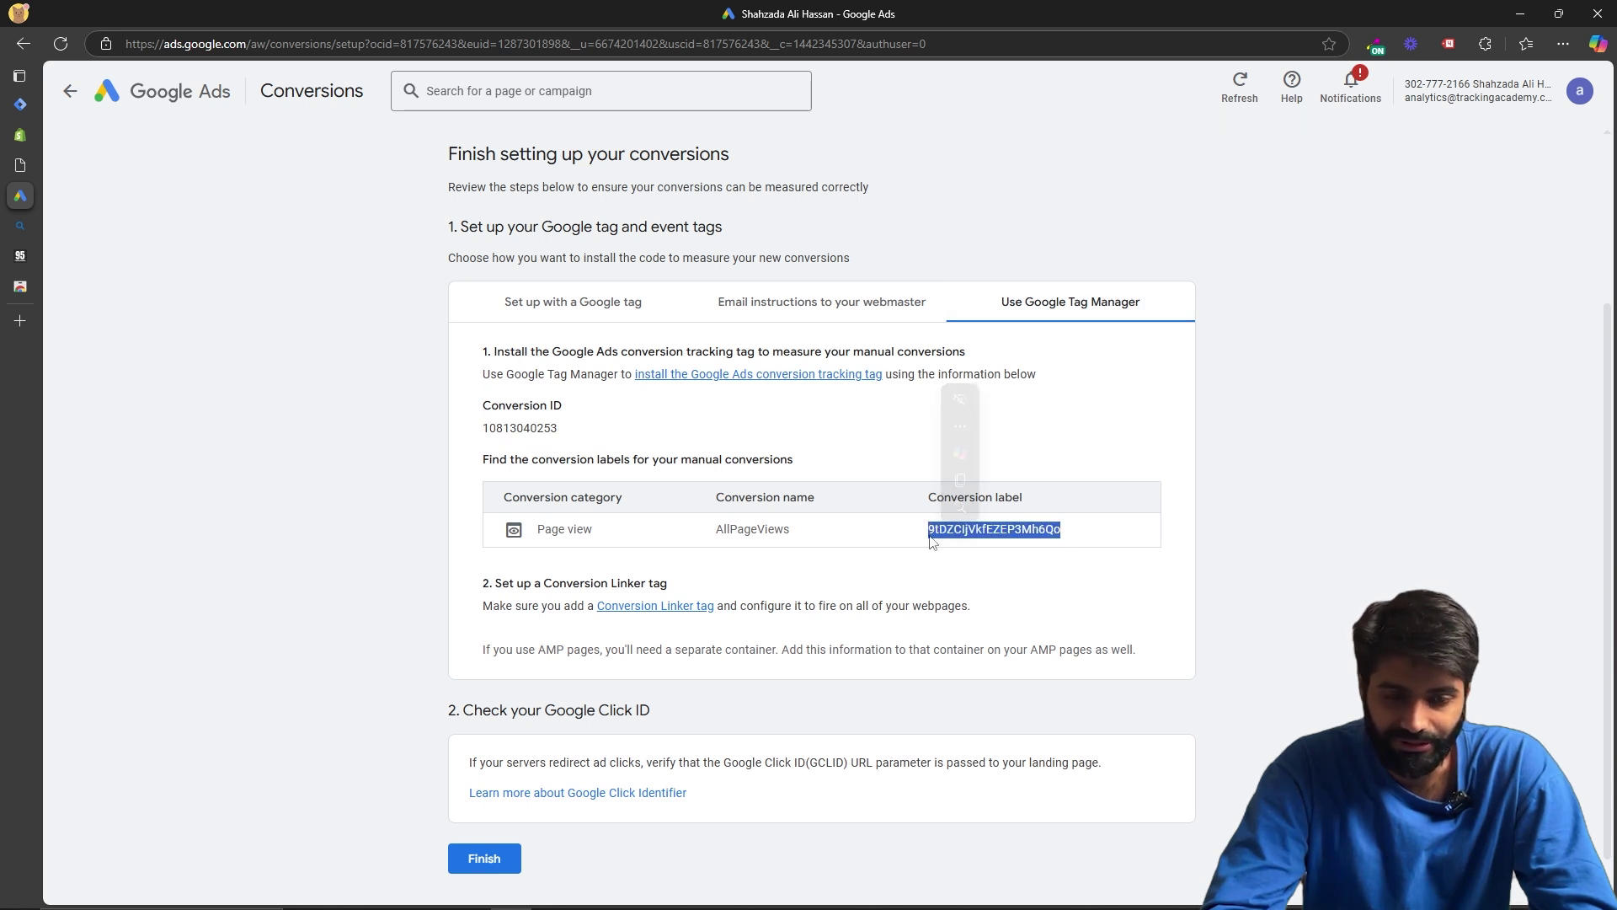
double_click(534, 430)
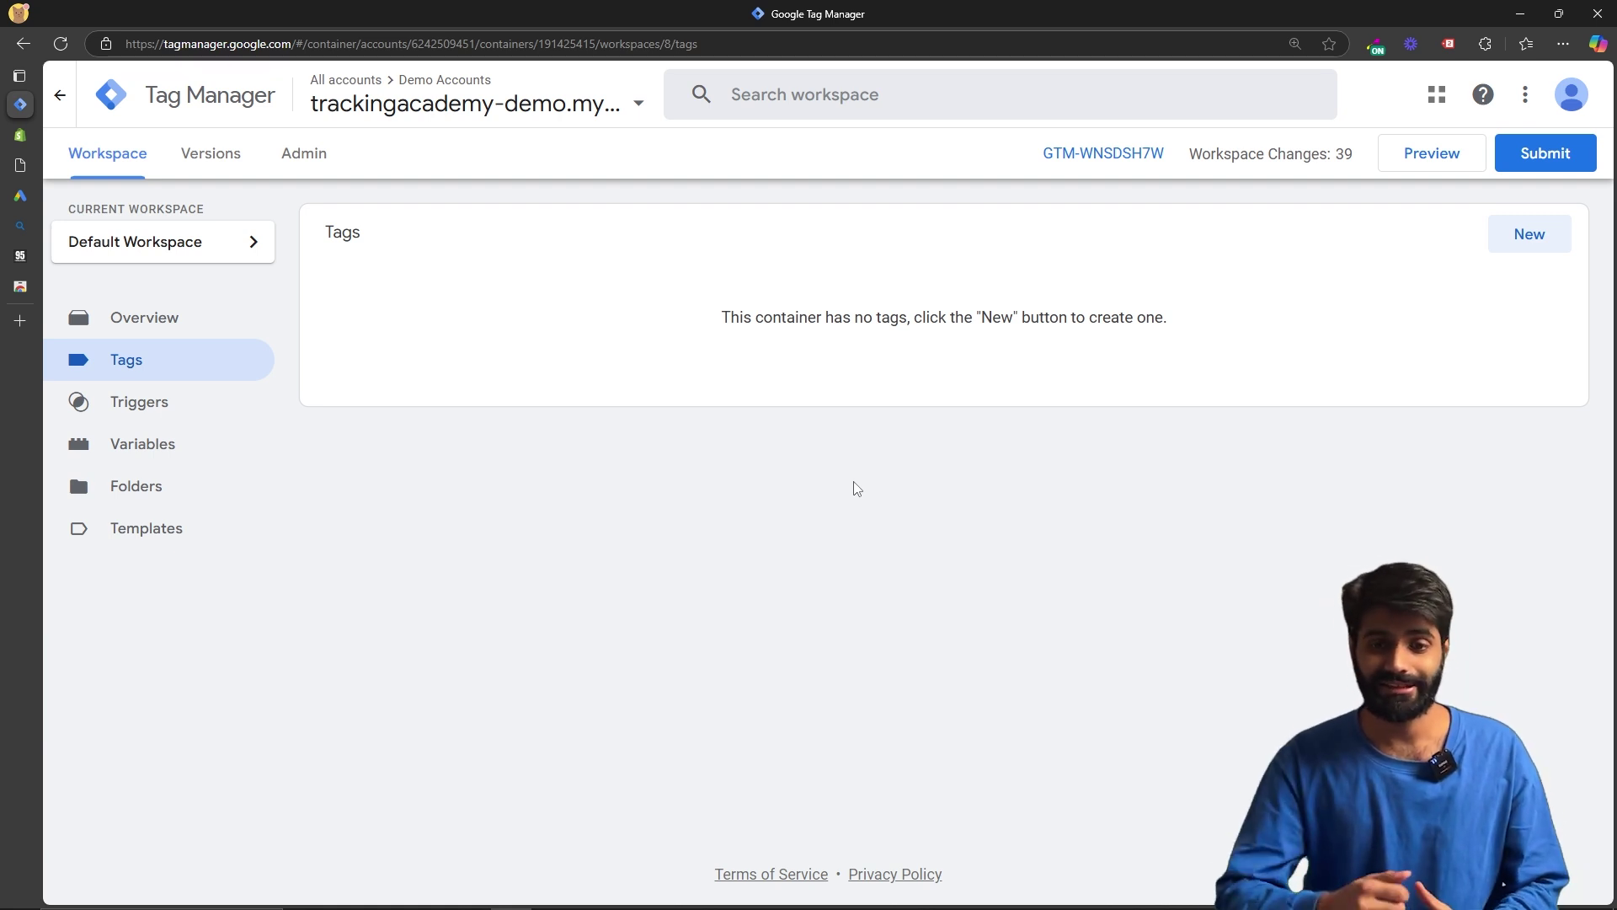
Step: Start a new tag and give it a new Custom Event trigger
click(1500, 232)
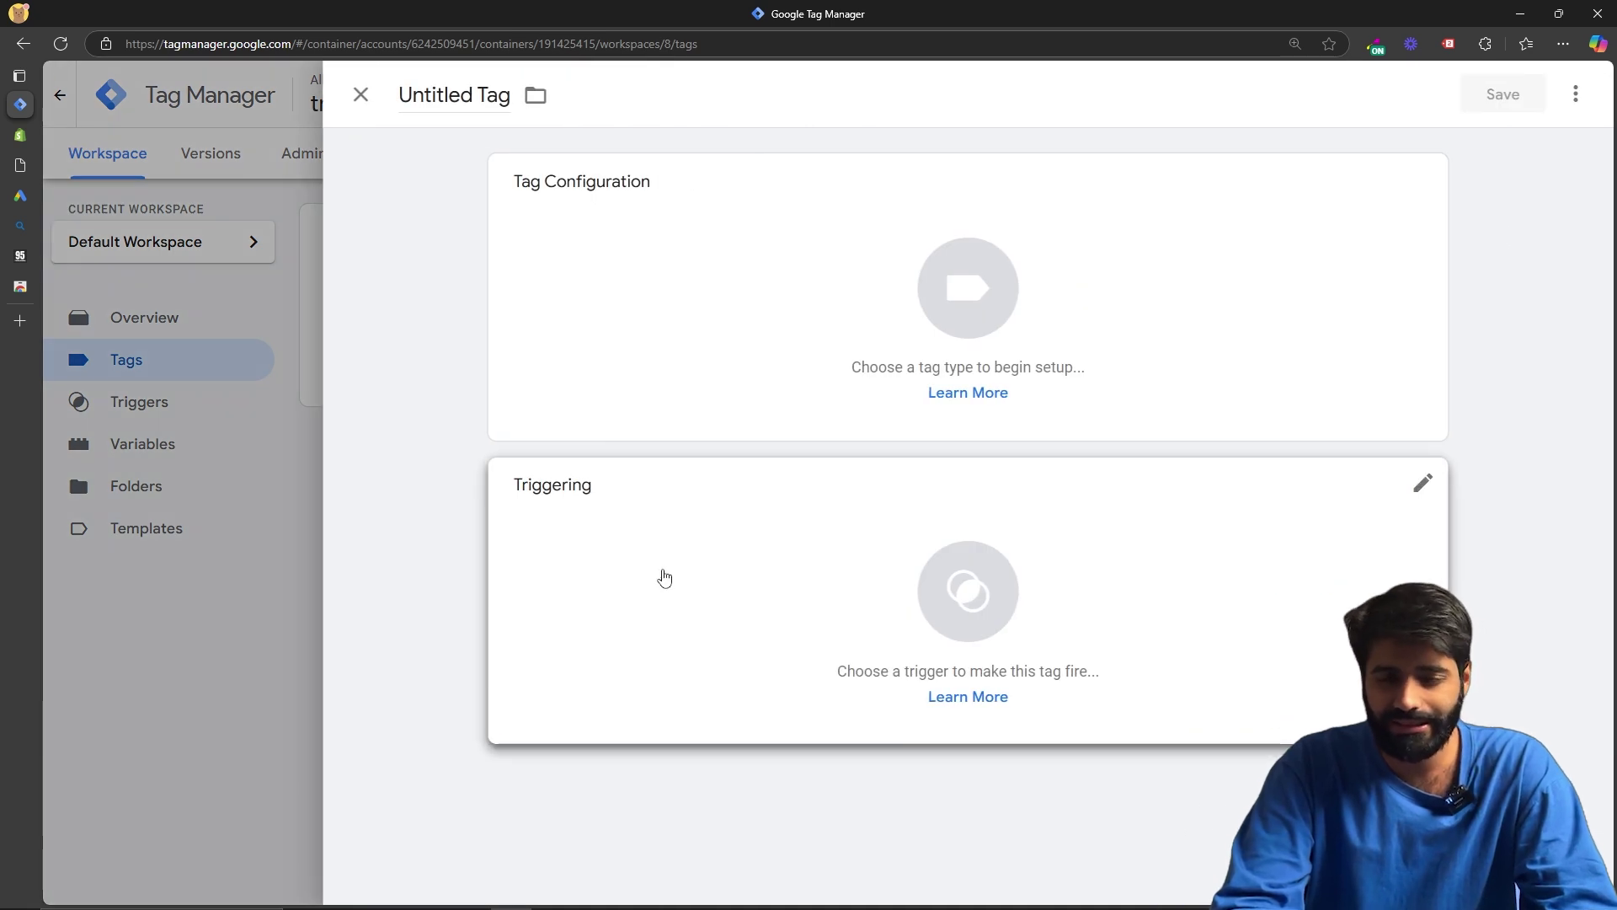
click(665, 578)
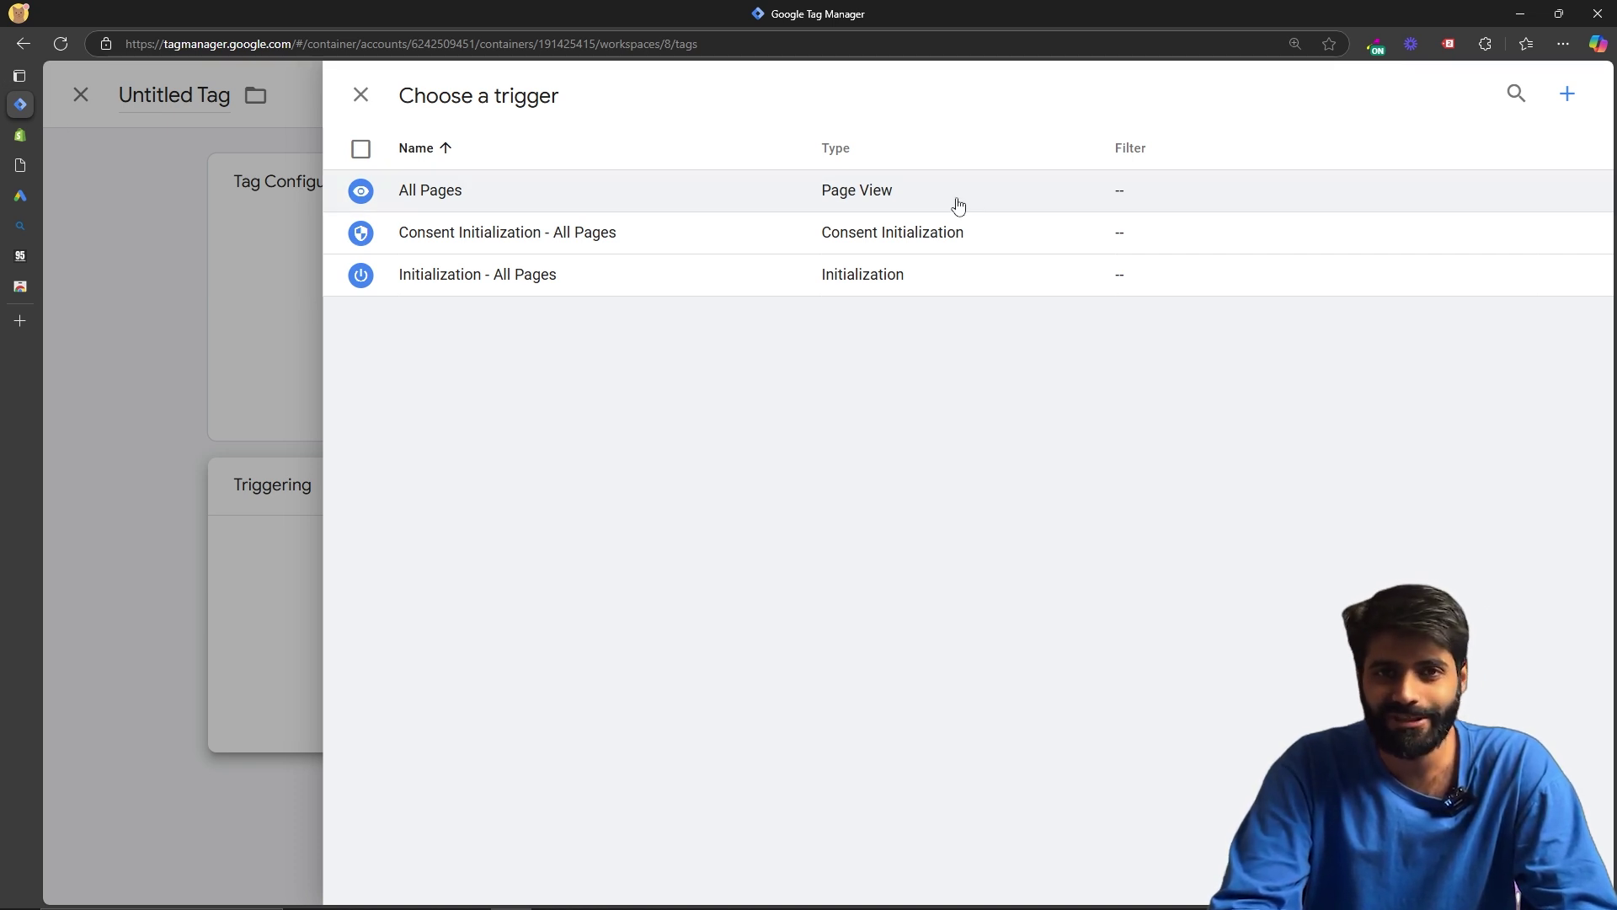
click(1567, 94)
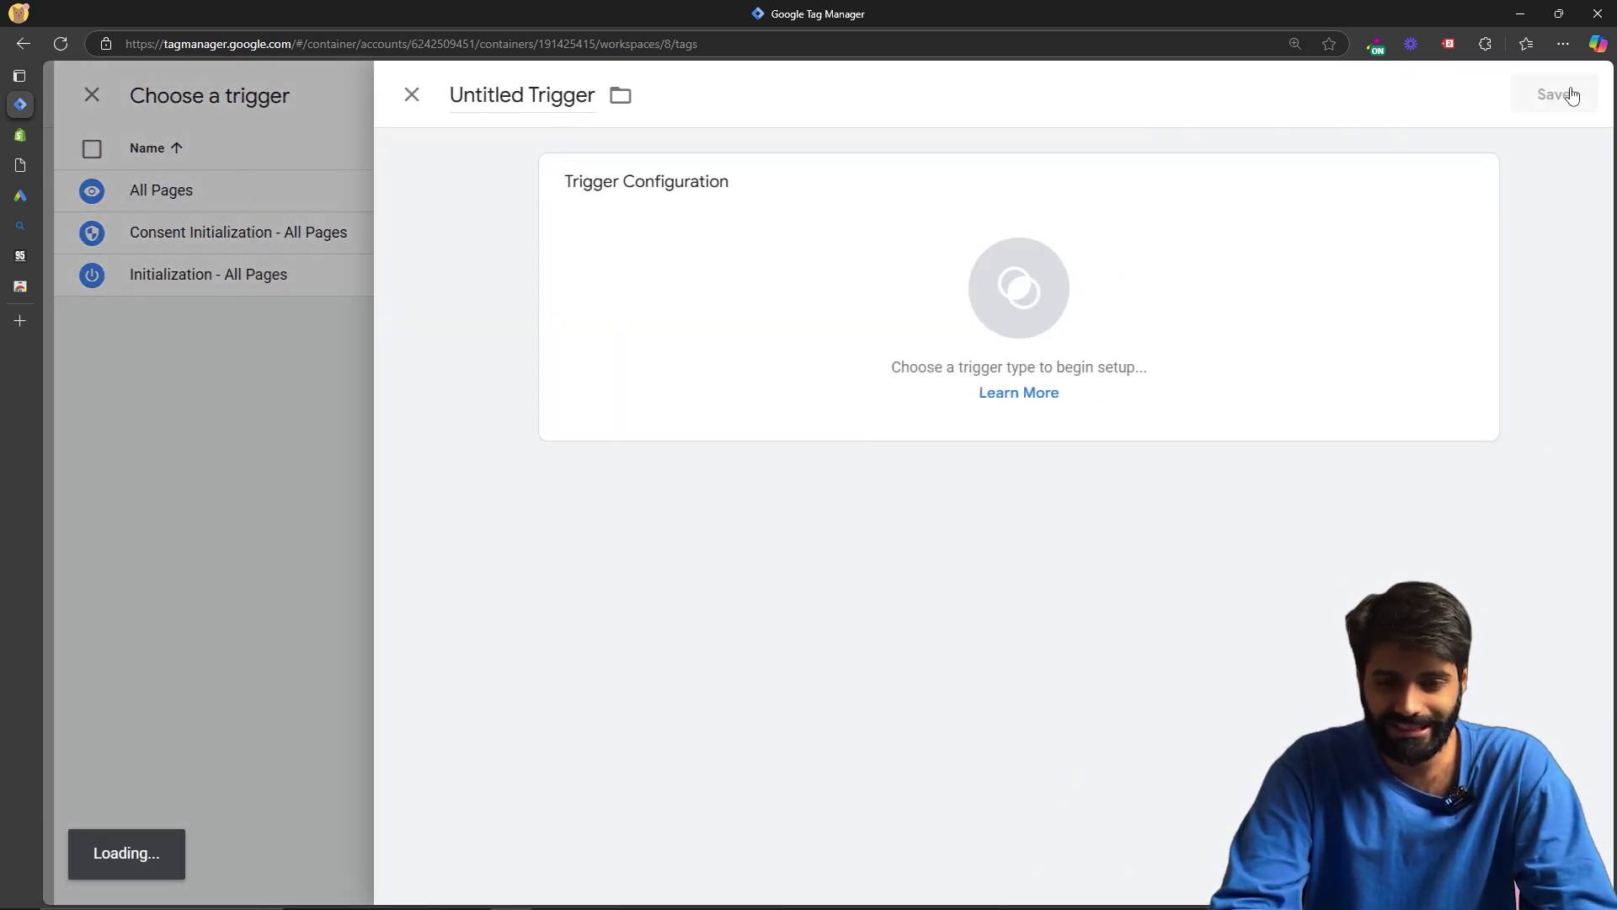
click(933, 280)
scroll(1235, 775, down, 3)
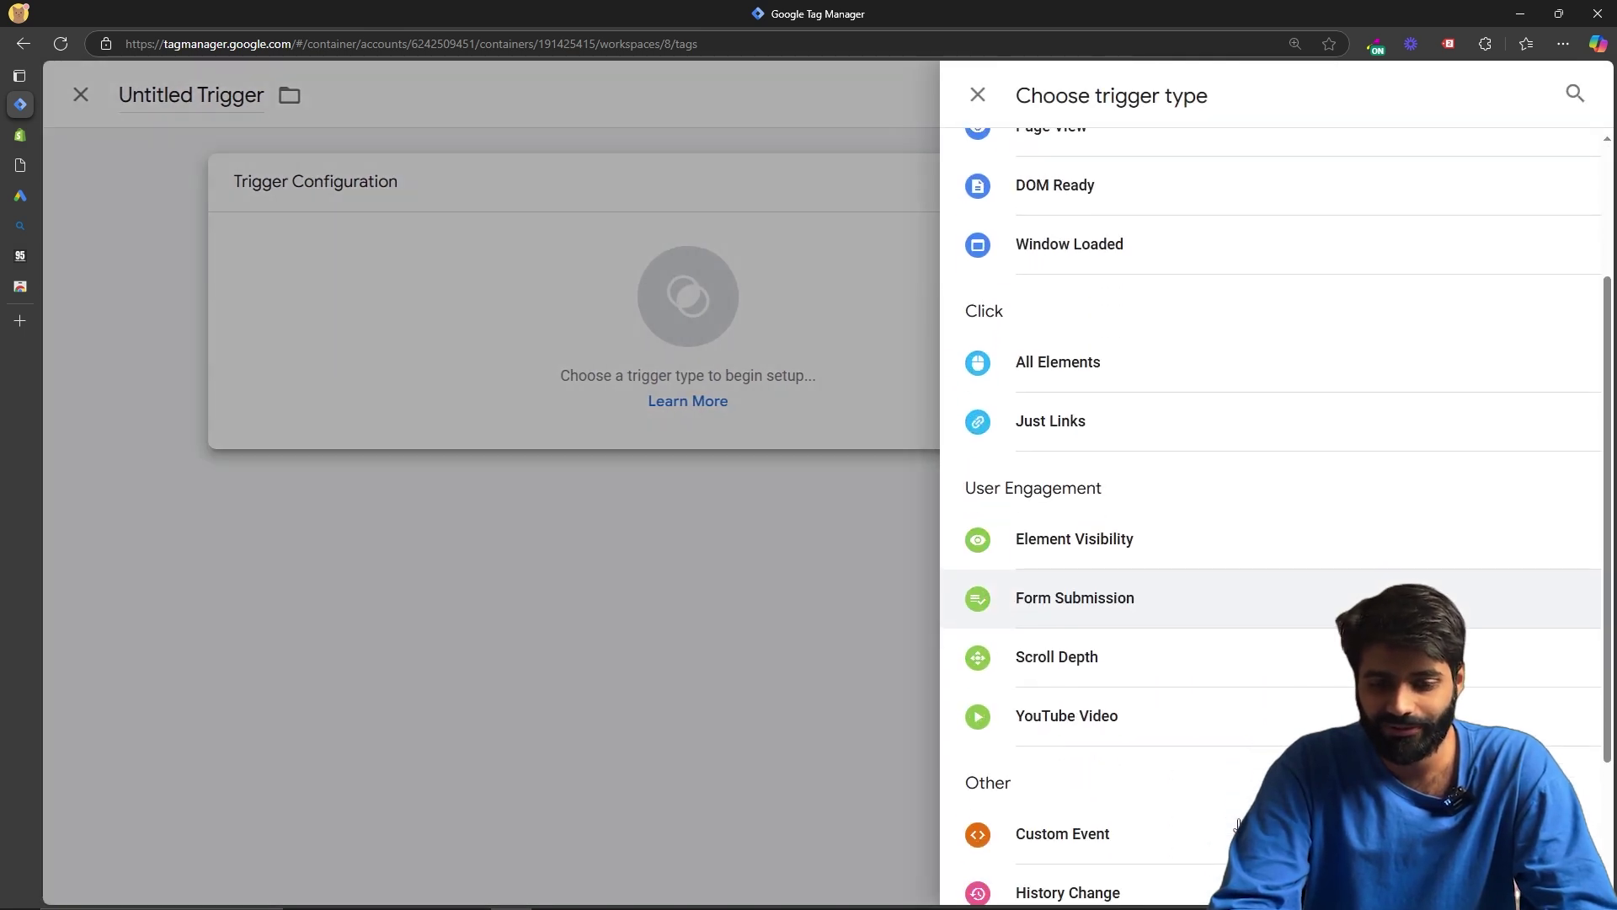
click(1121, 828)
Step: Set the trigger's event name to page_view and save it as 'CE page_view'
click(703, 394)
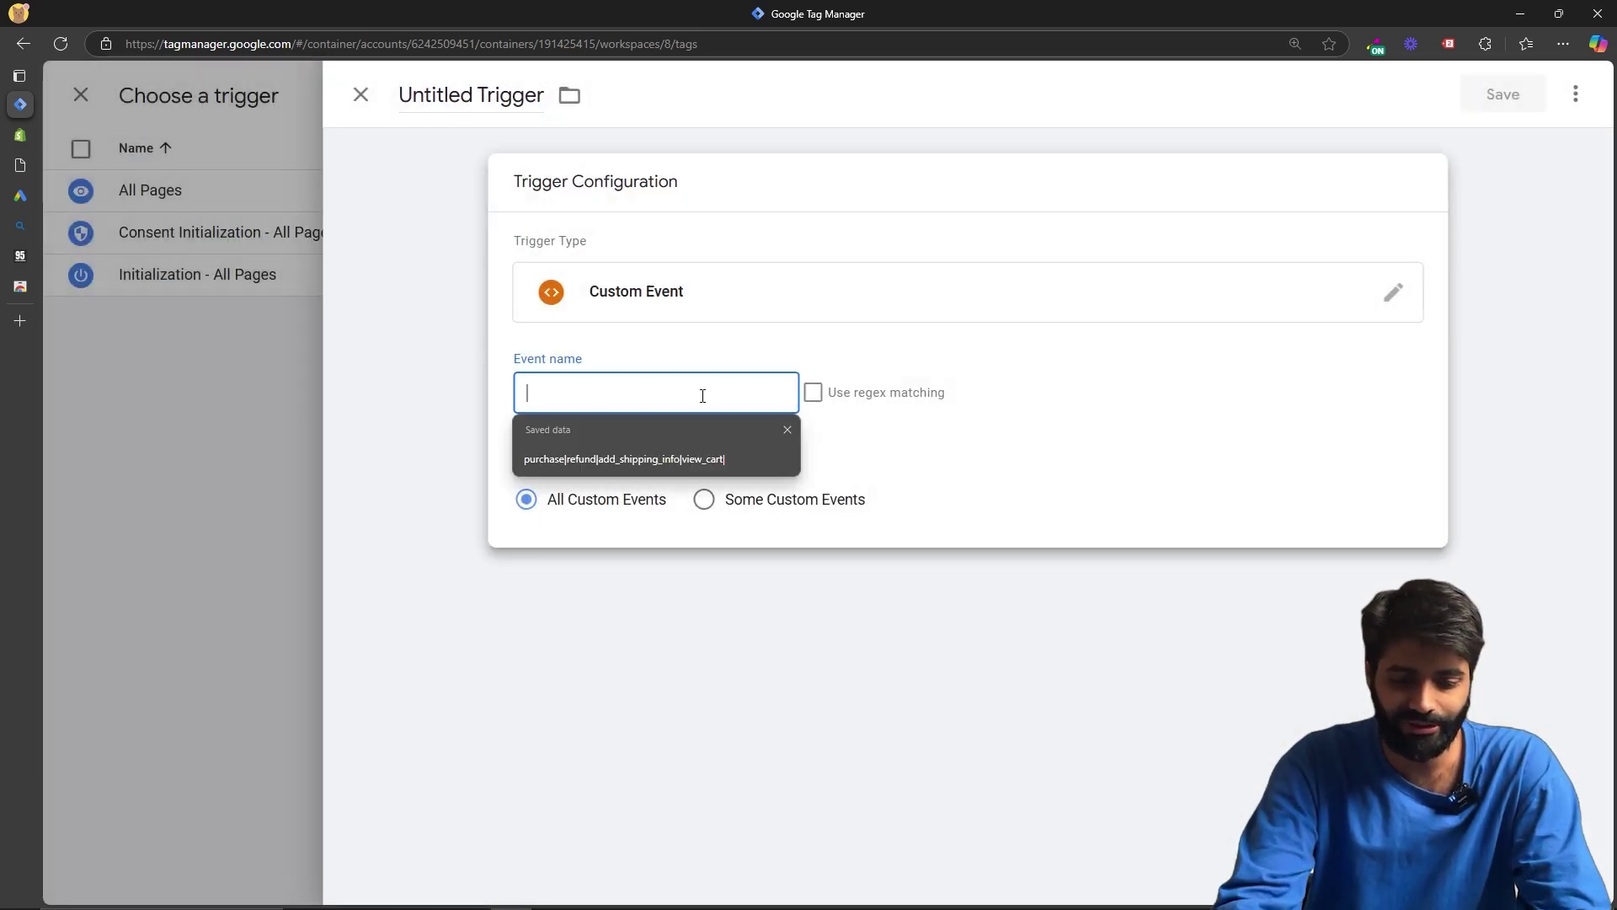
text(page_view)
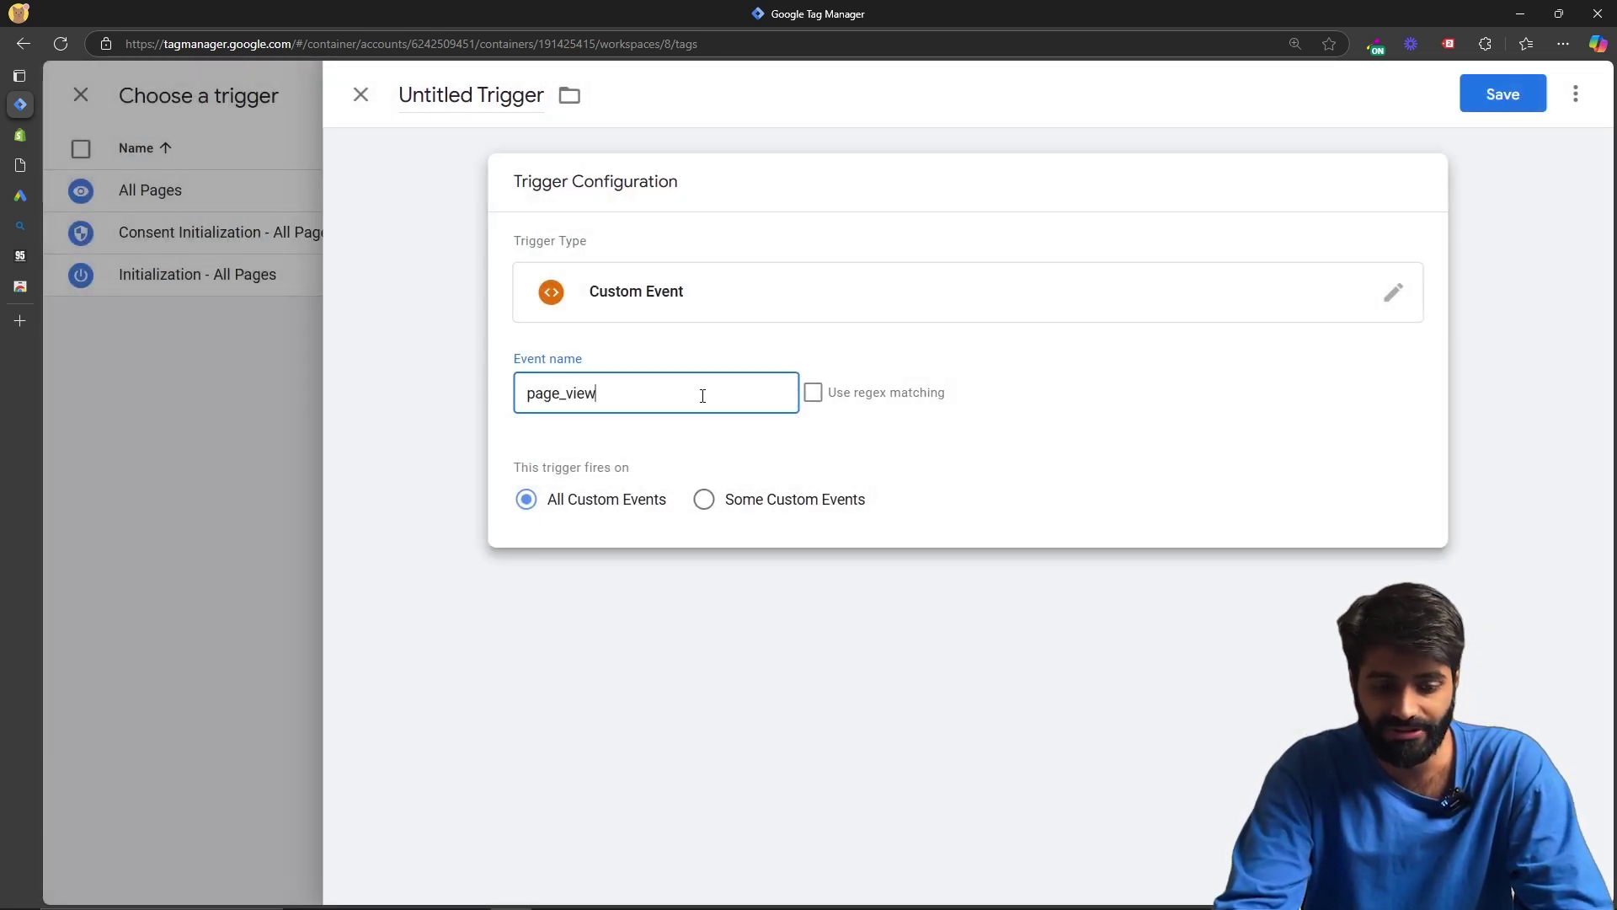
double_click(702, 396)
click(480, 95)
text(CE)
text(page_view)
click(1514, 86)
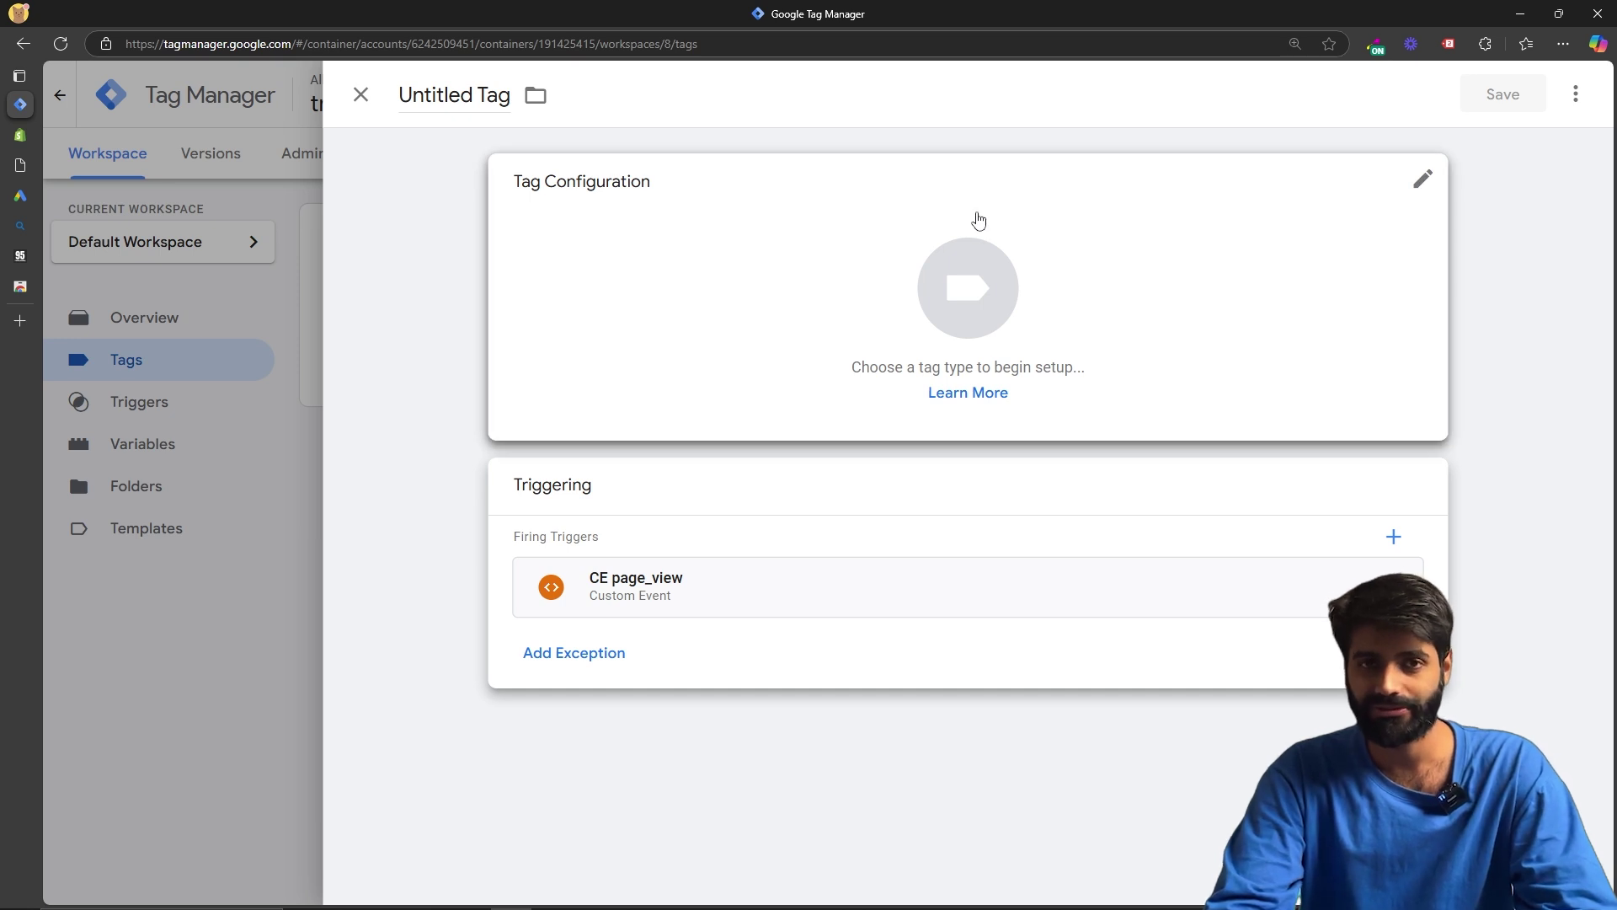
Step: Make the tag a Google Ads Conversion Linker and save it as 'Gads Conversion Linker'
click(978, 221)
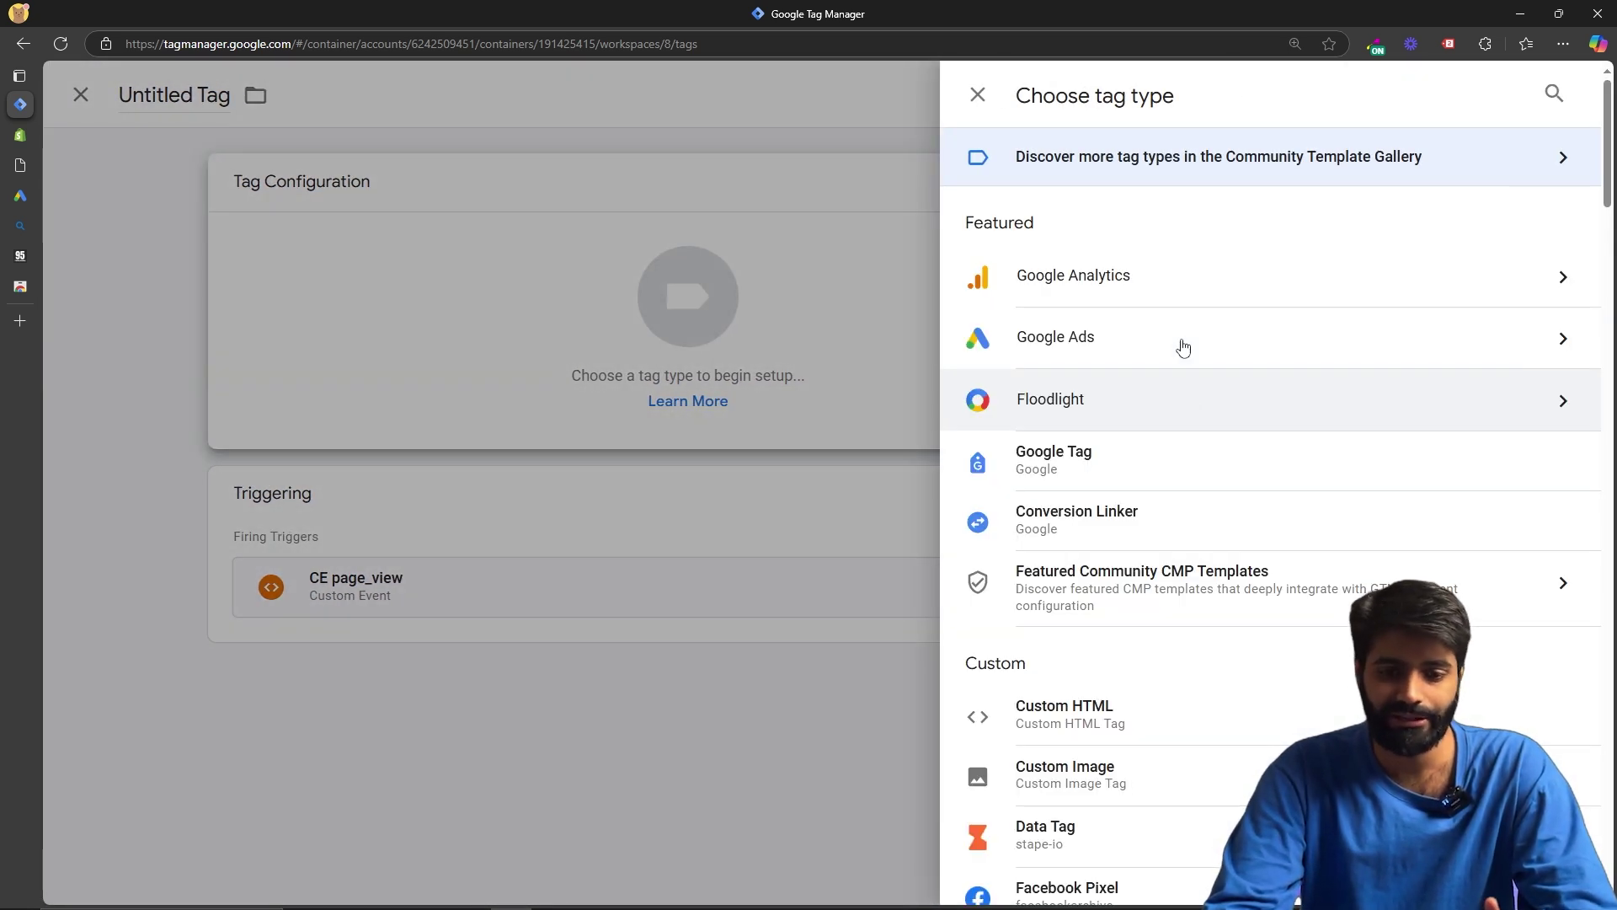
click(1178, 334)
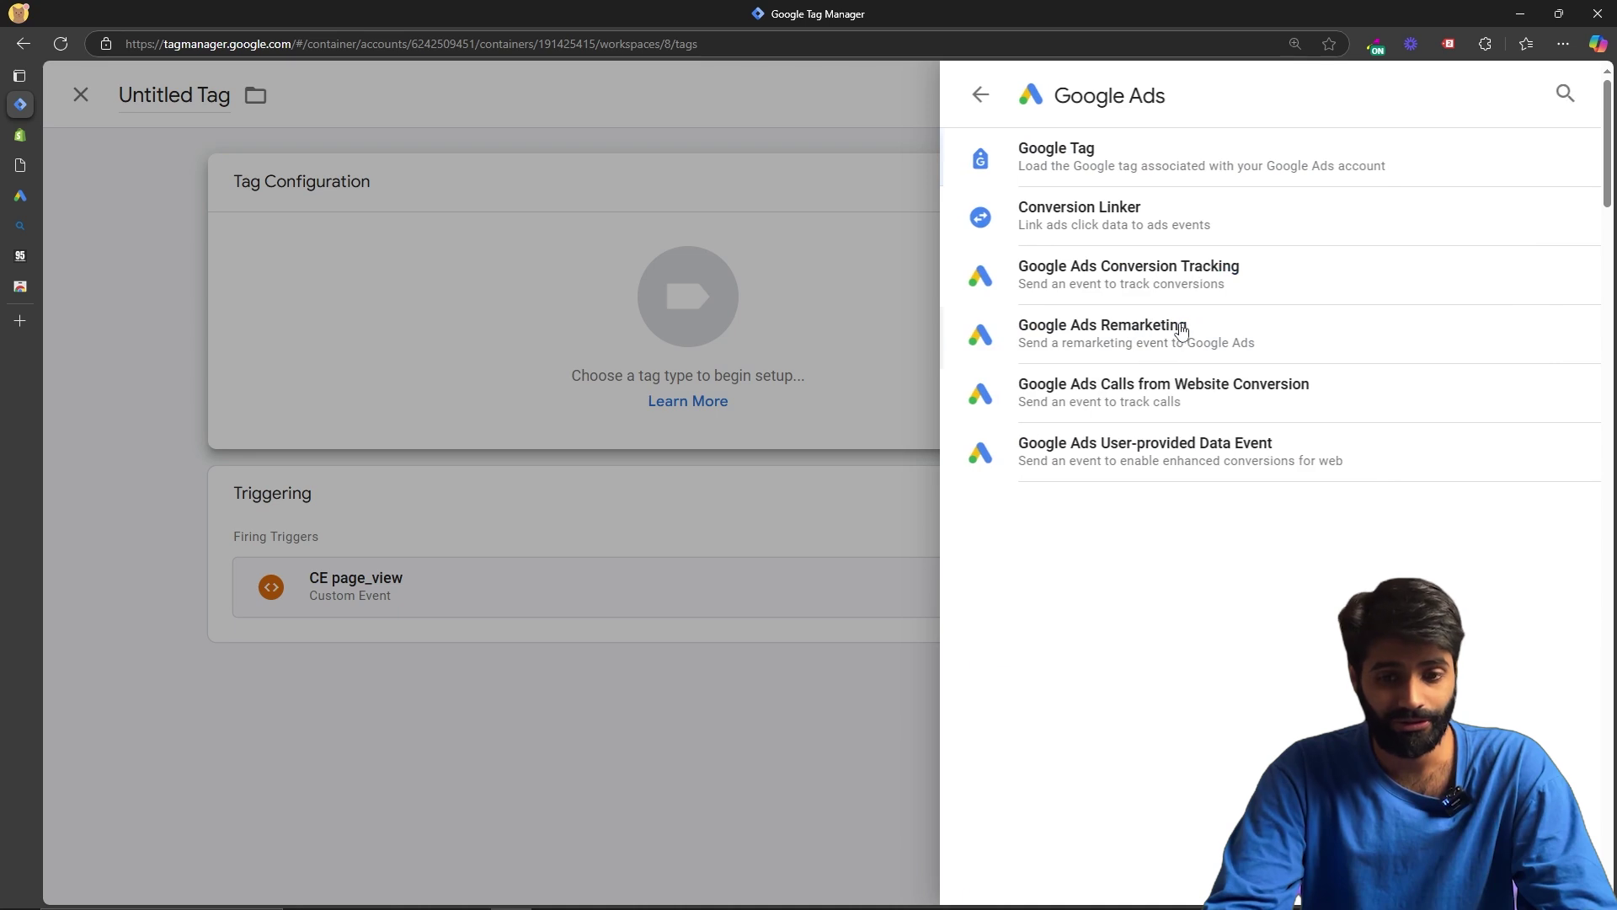
click(1213, 207)
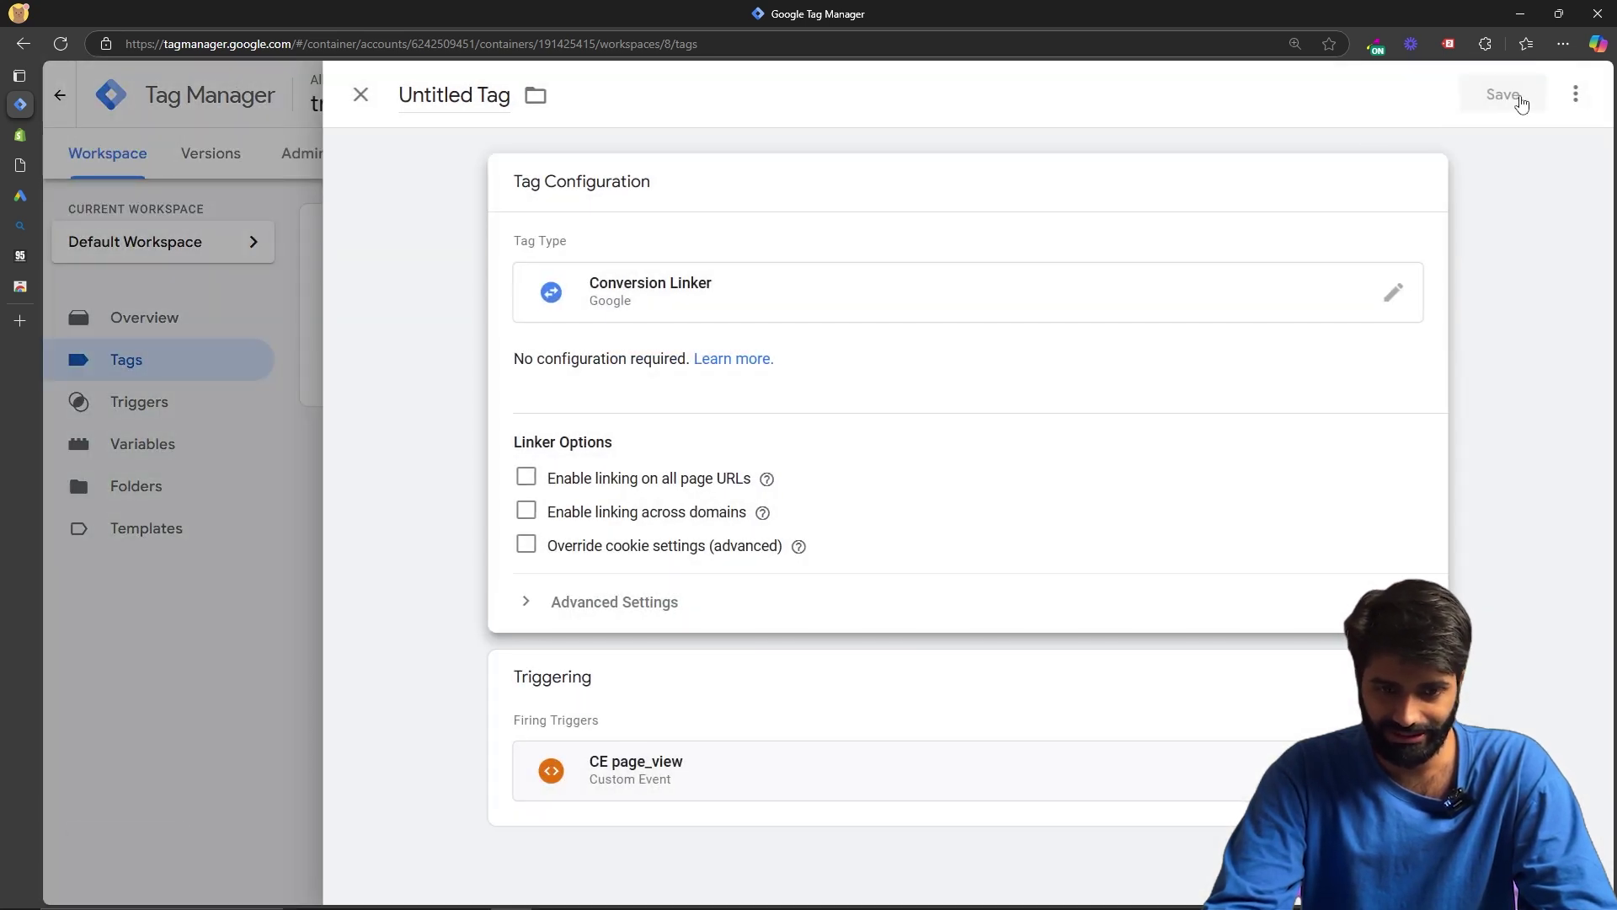
click(1503, 94)
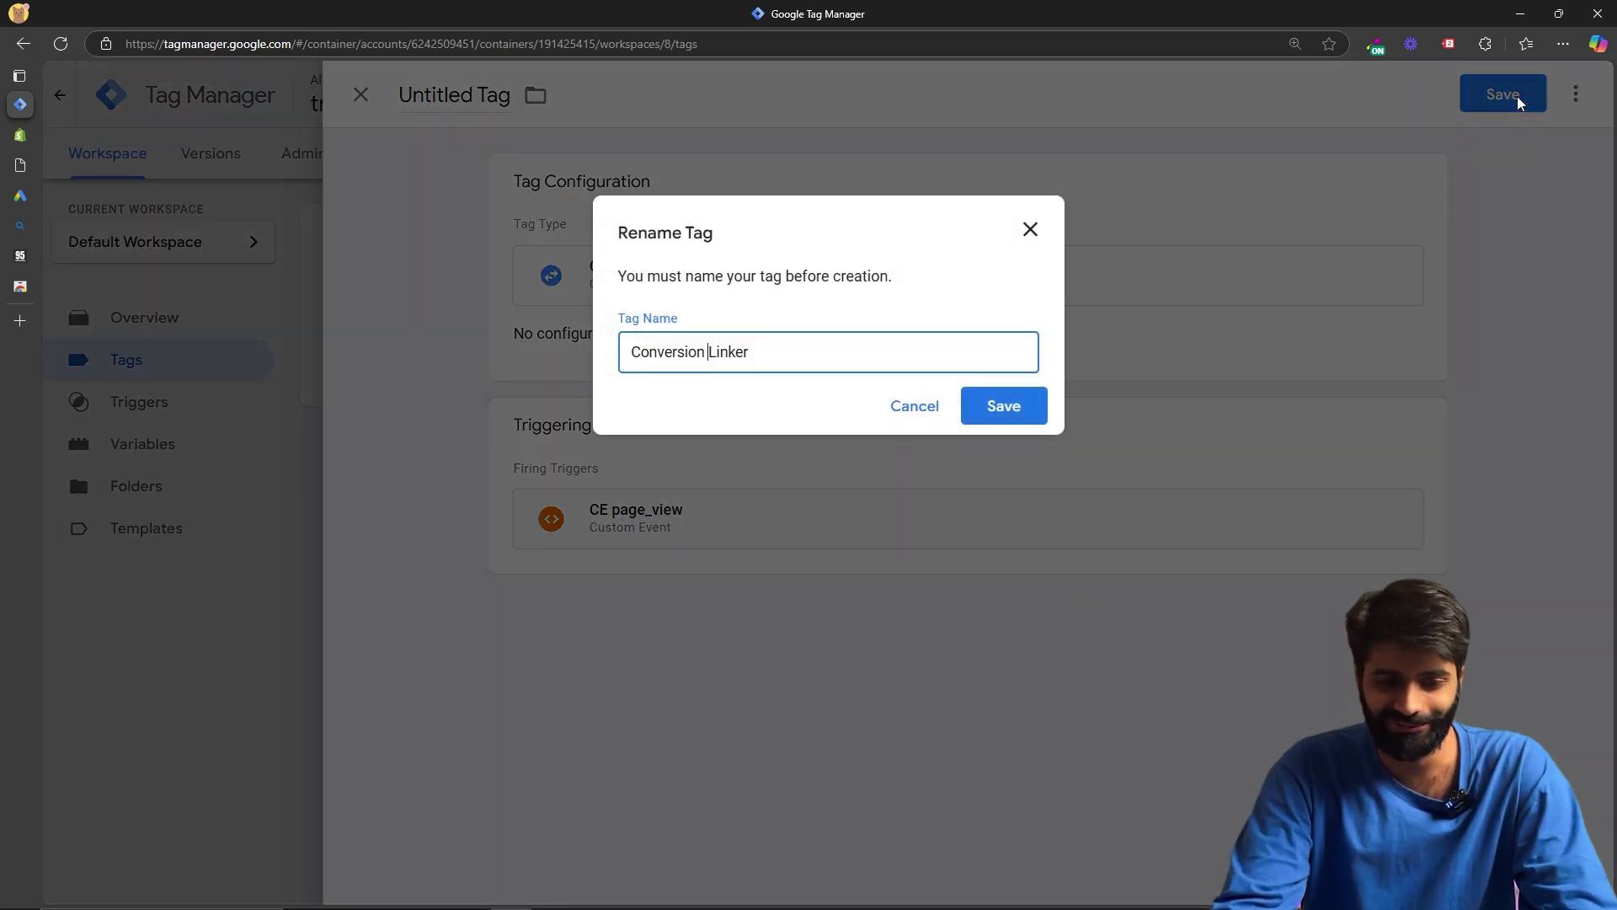
text(Gads)
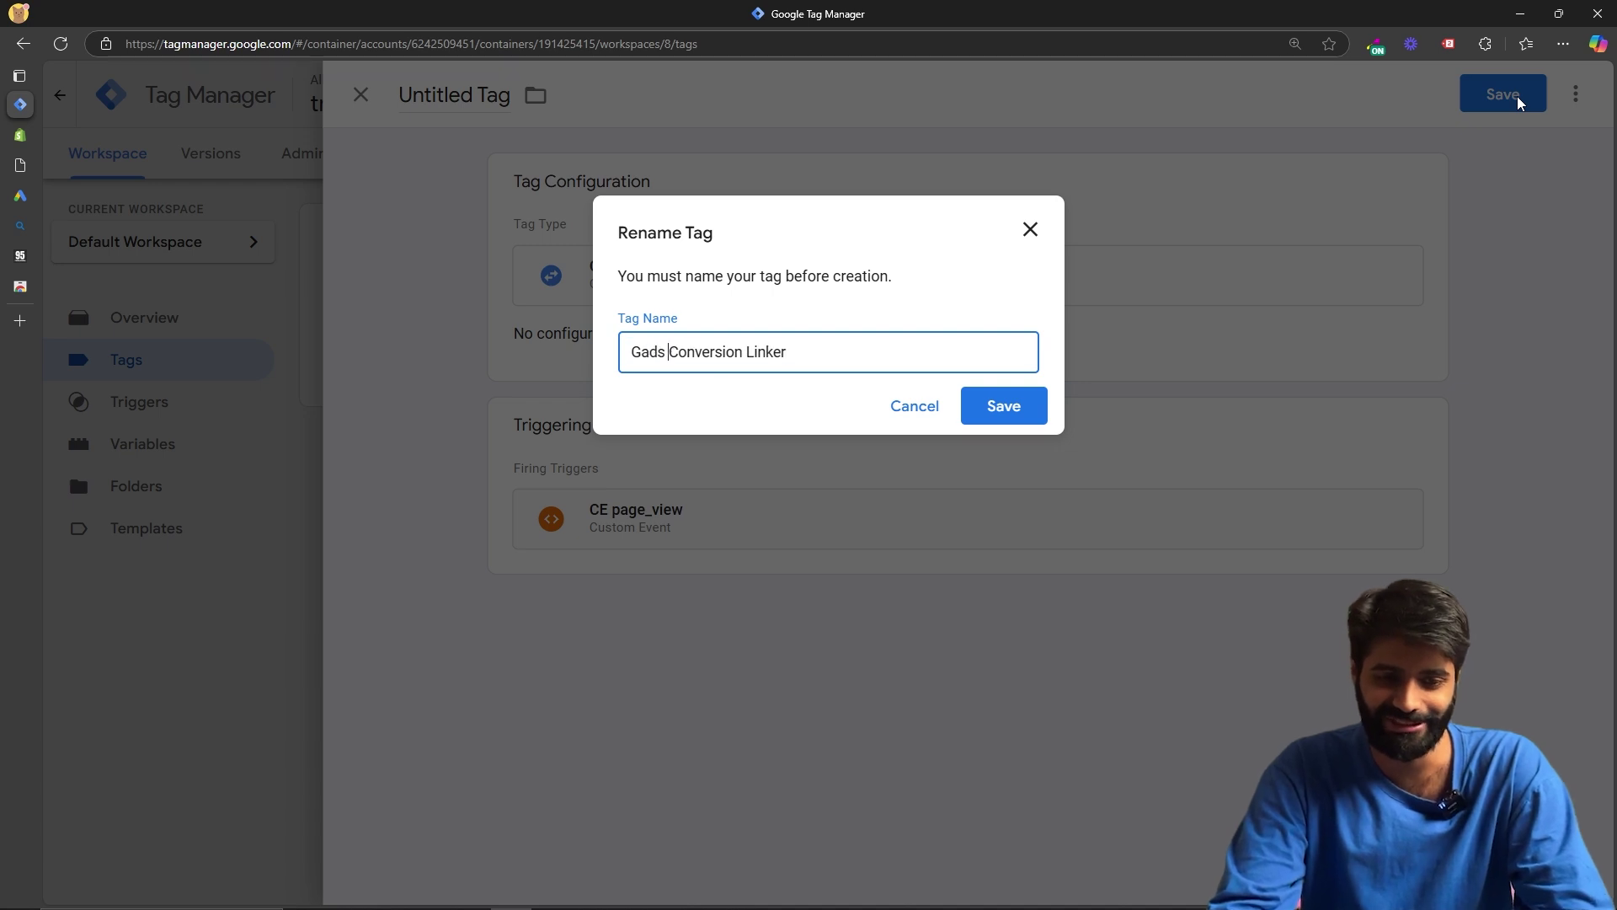
click(1003, 405)
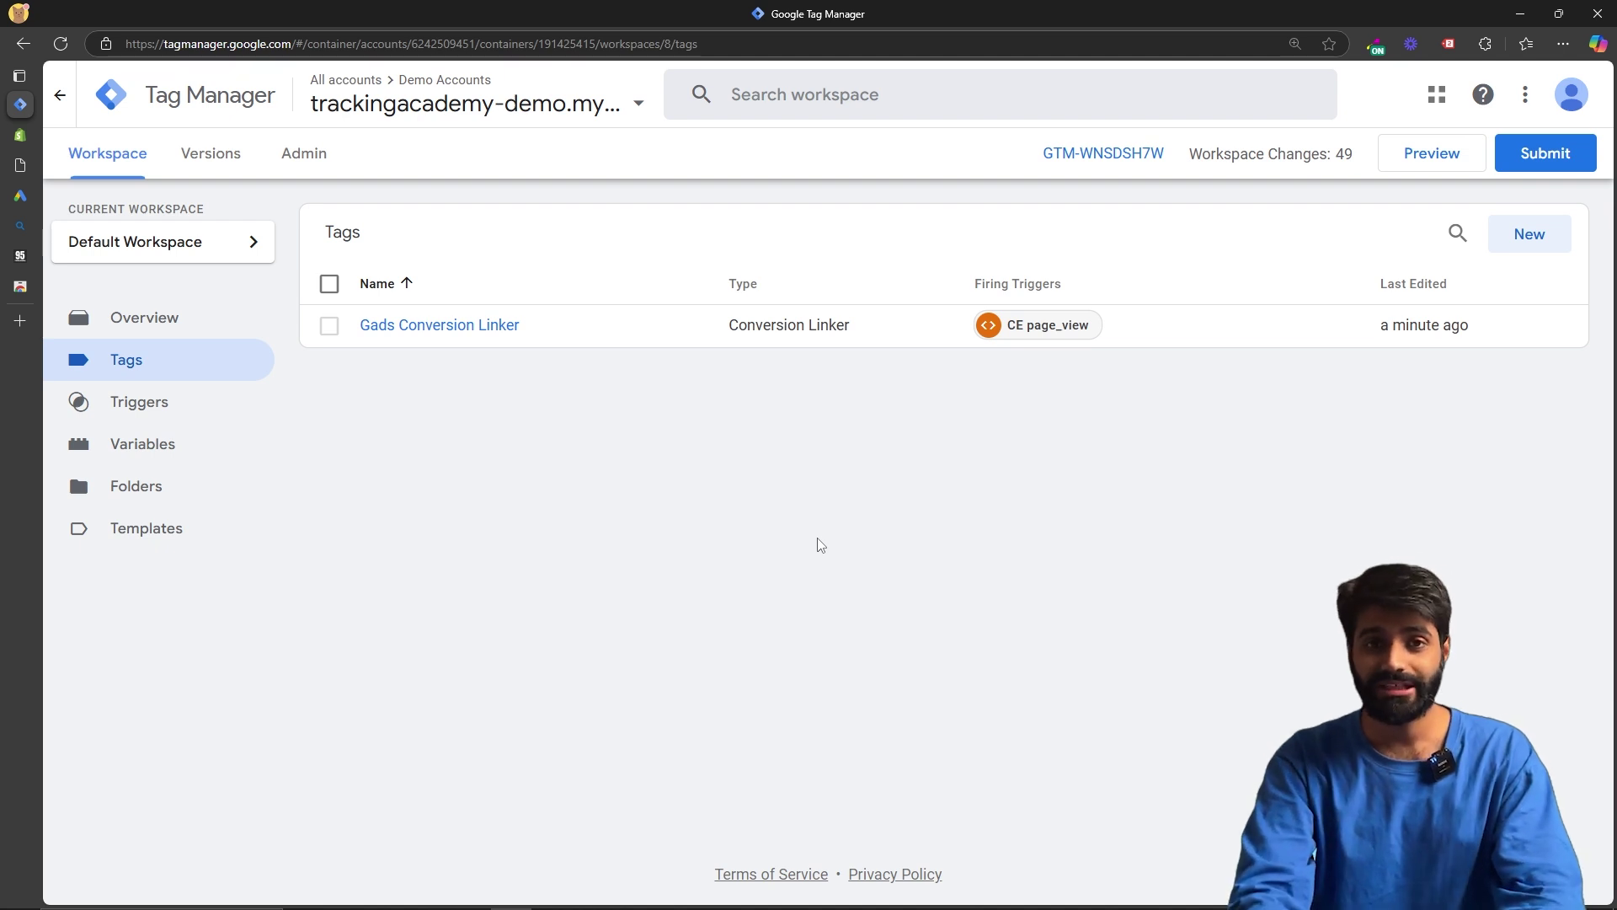
Step: Create another tag firing on CE page_view, typed as Google Ads Conversion Tracking
click(1514, 239)
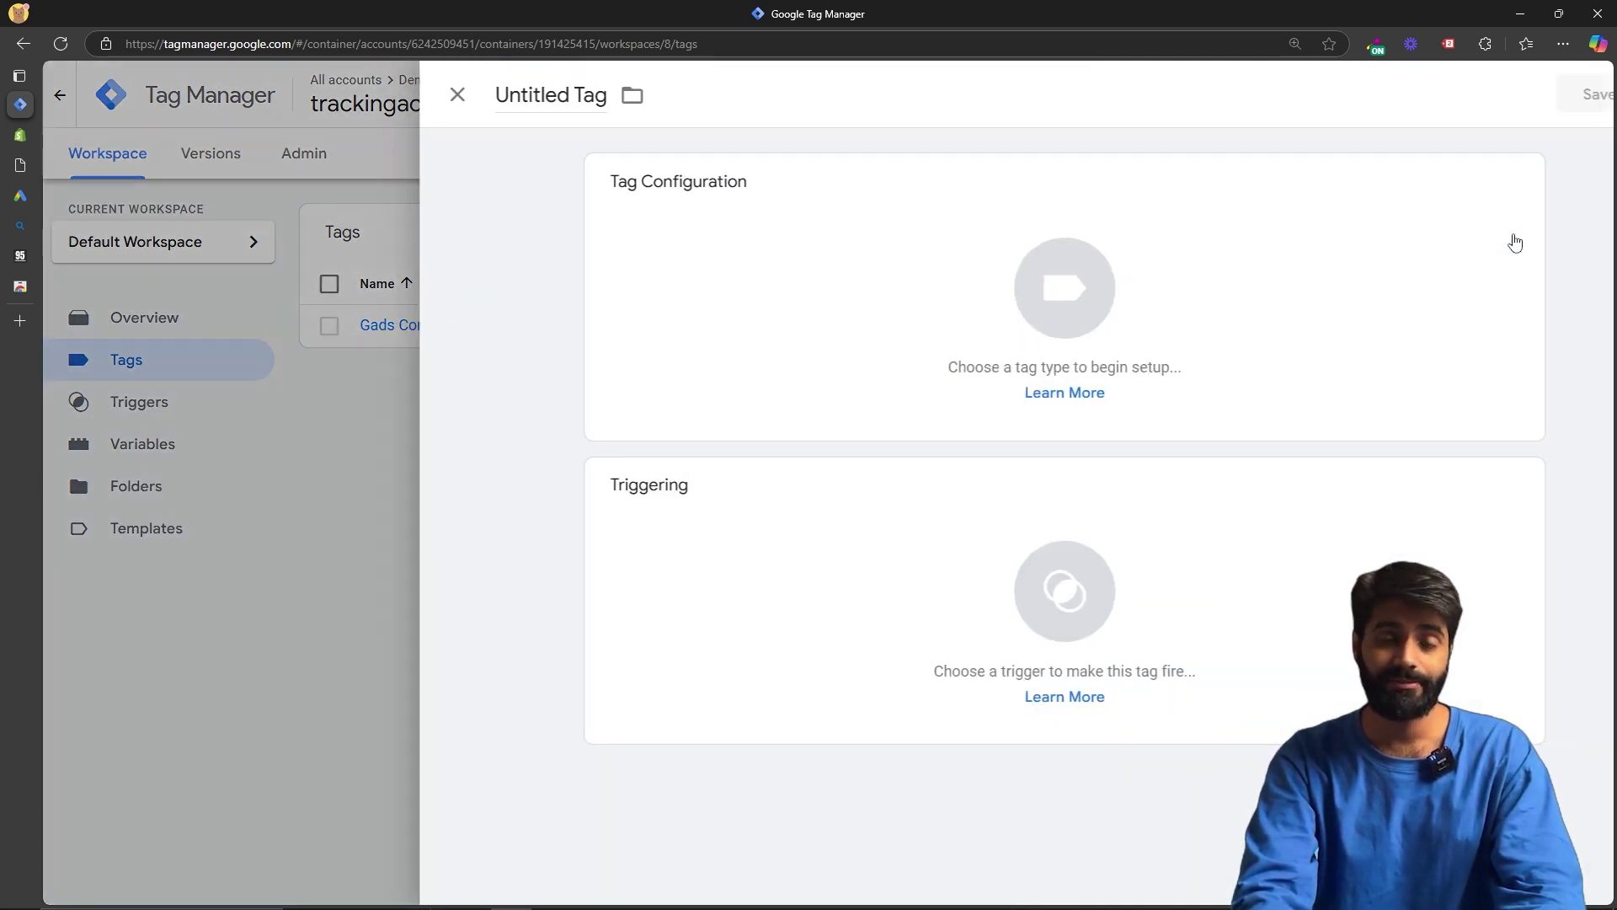
click(884, 568)
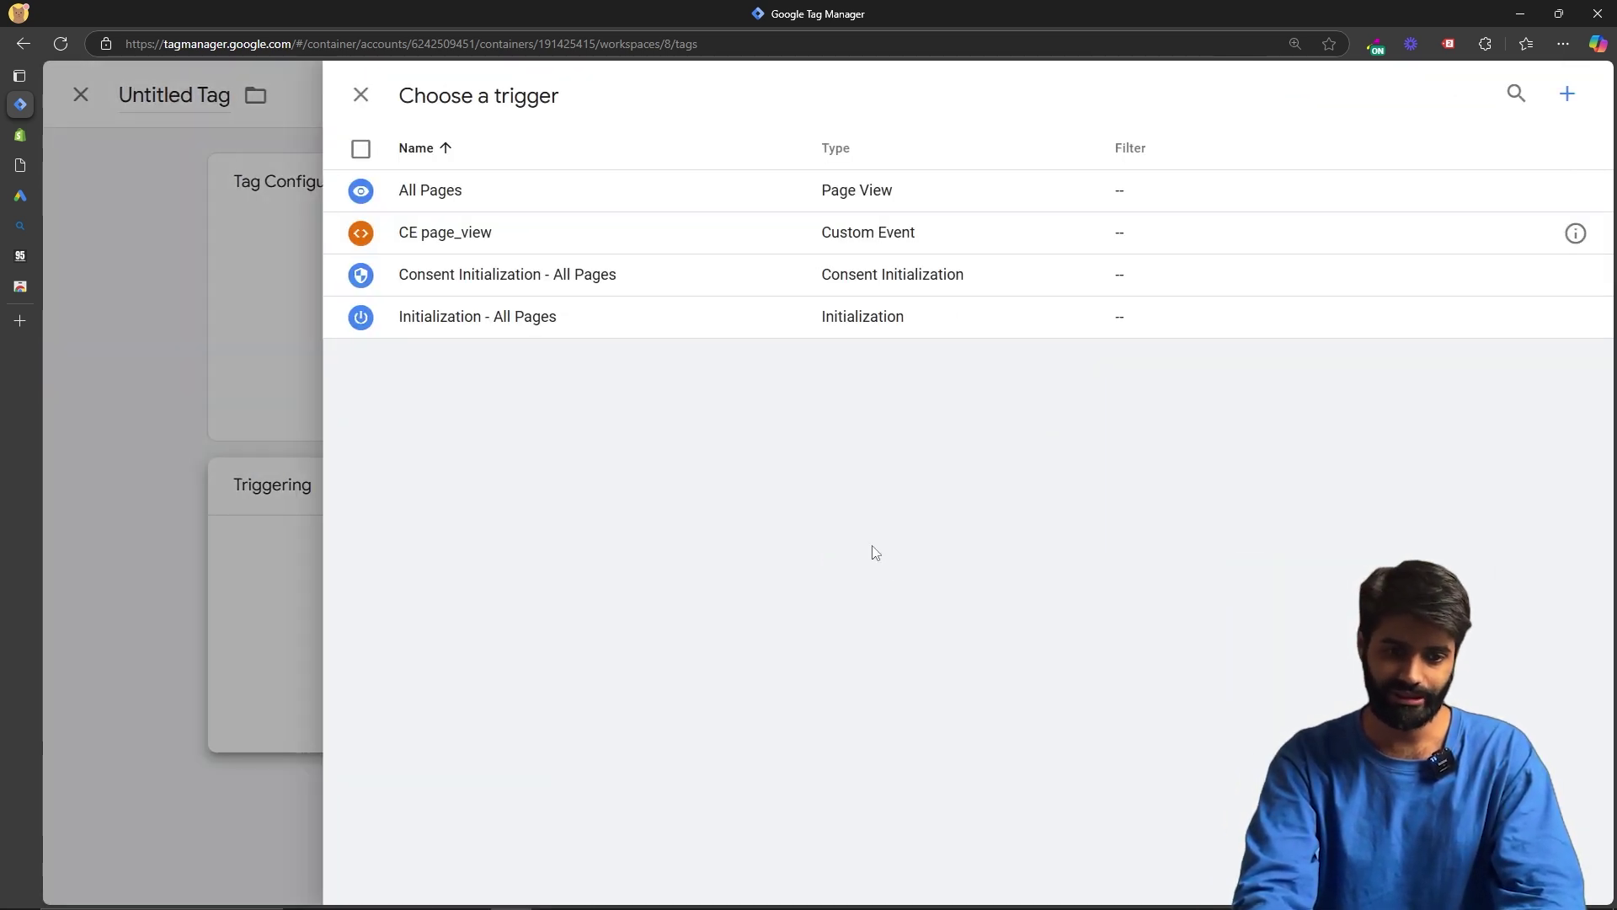
click(594, 244)
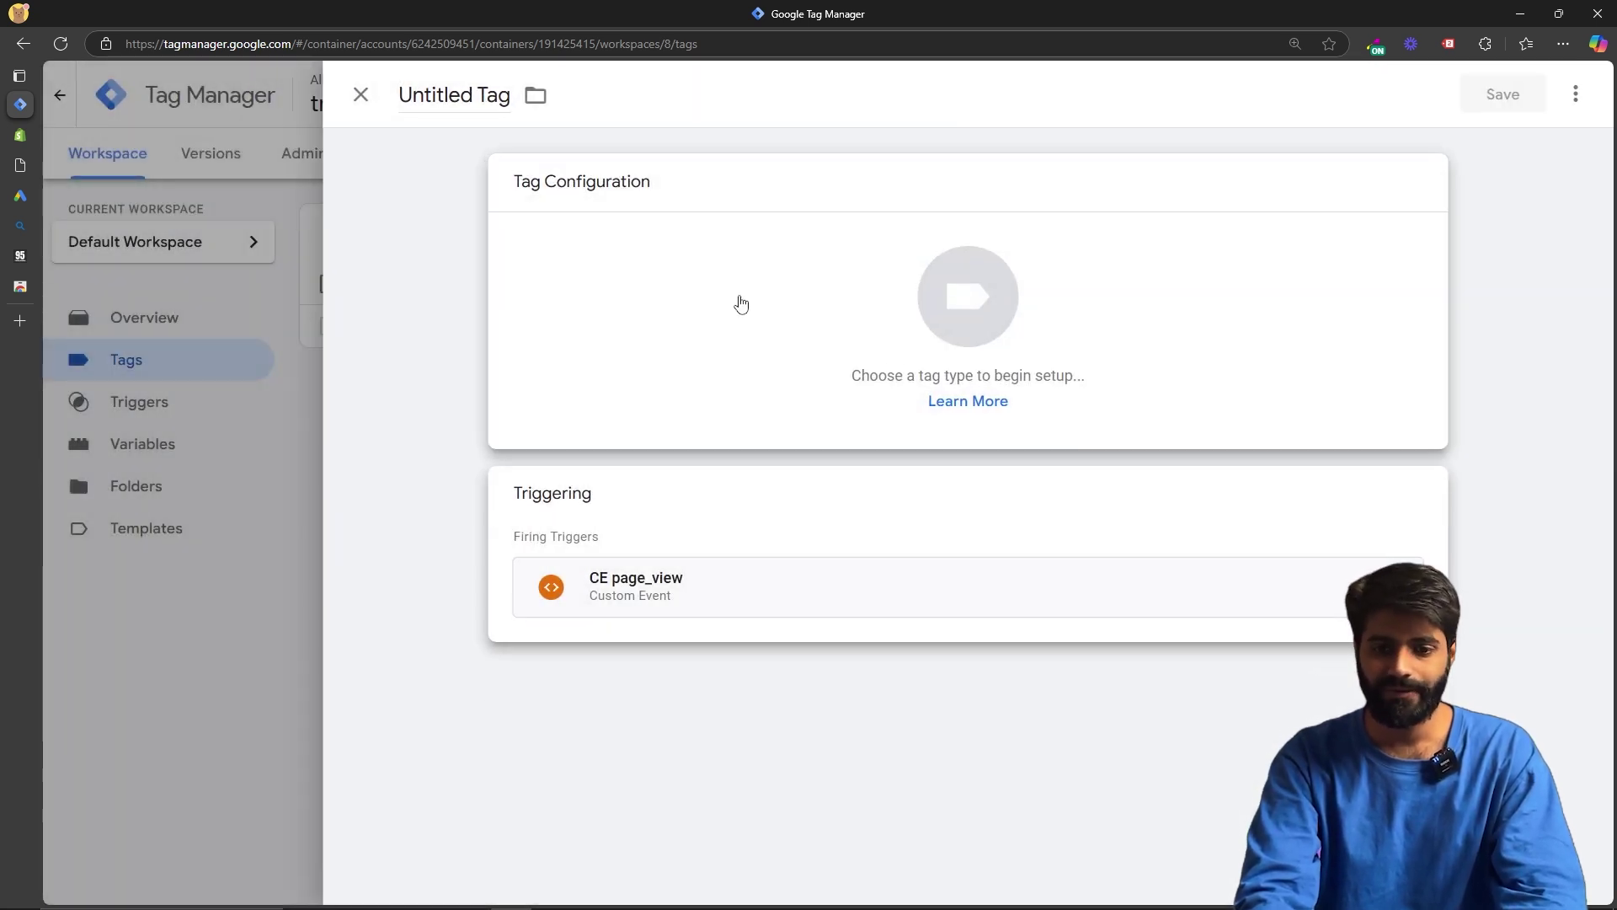
click(741, 303)
click(1129, 341)
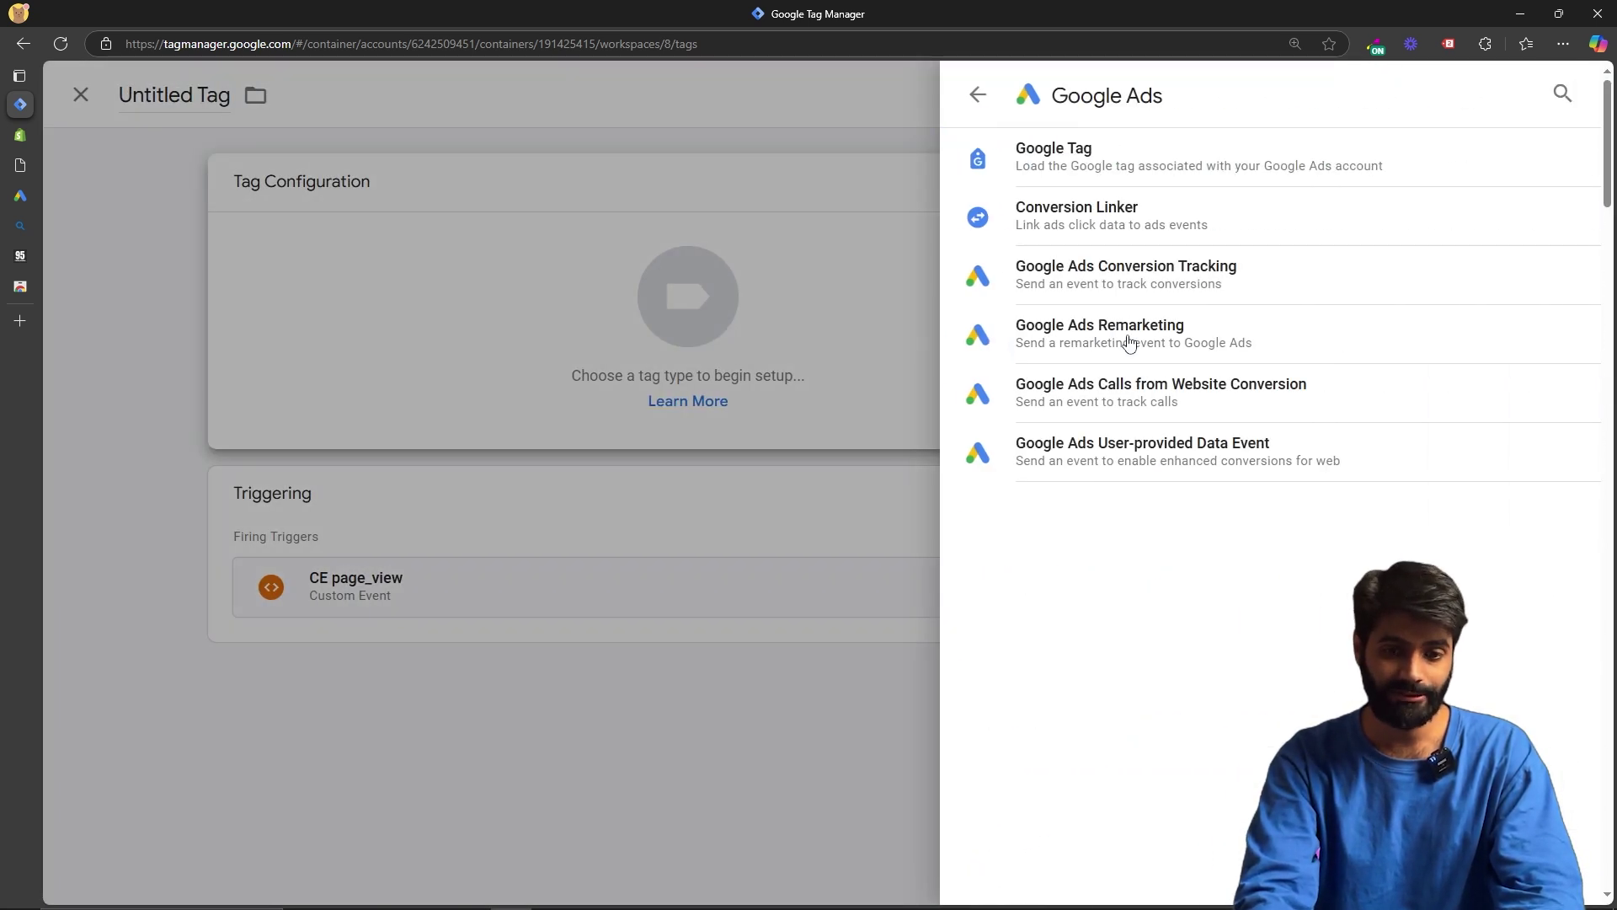
click(1116, 289)
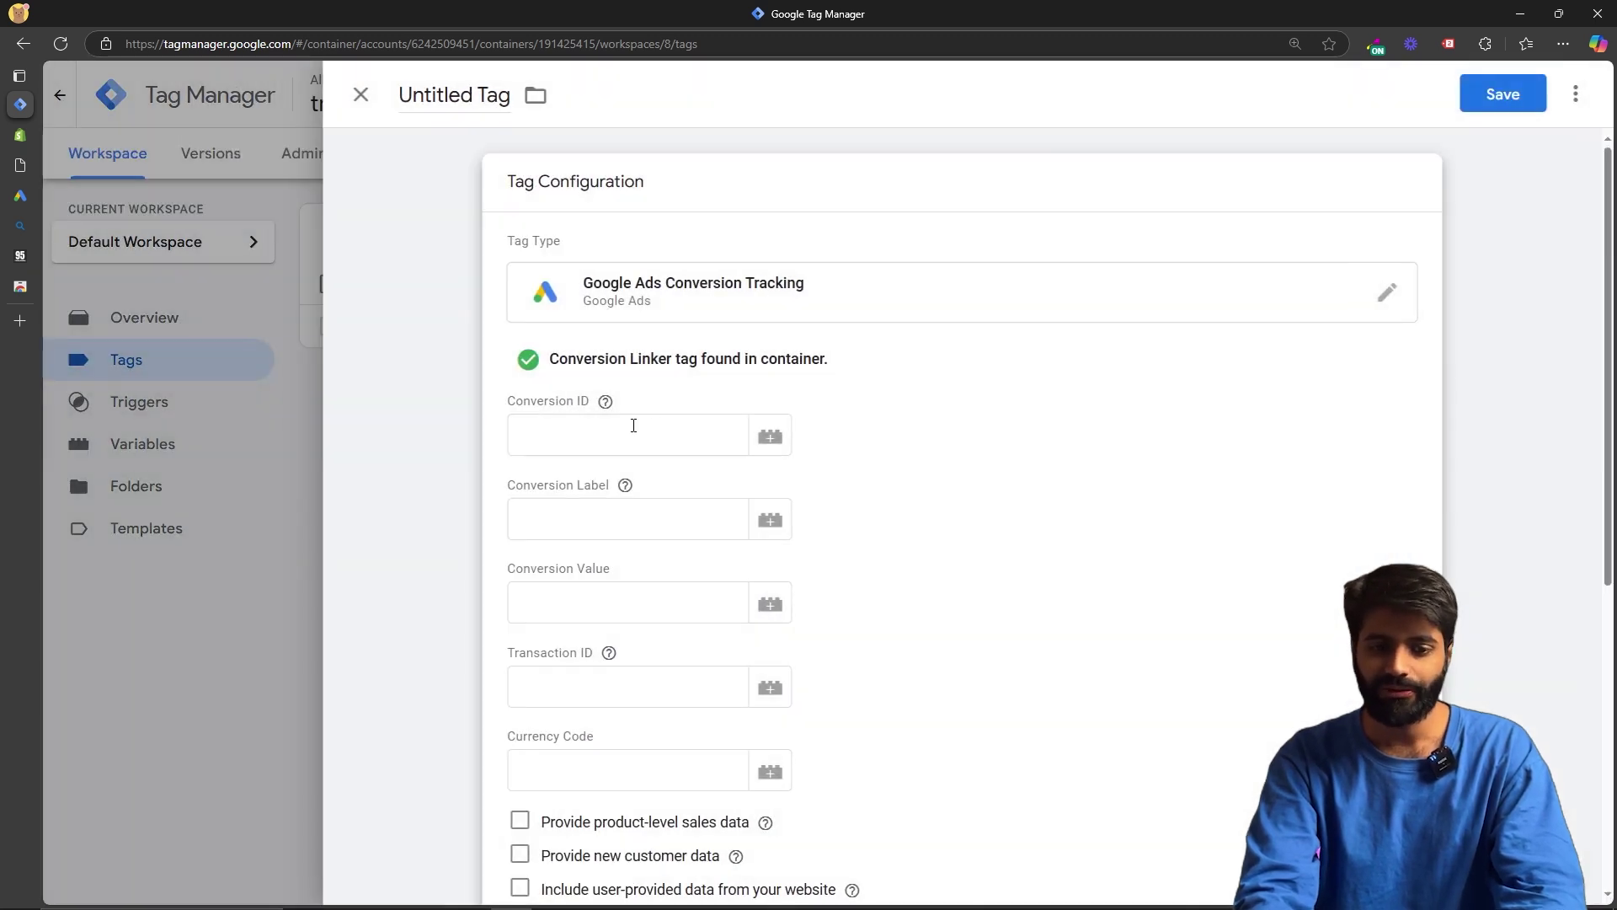
click(632, 427)
scroll(632, 426, down, 1)
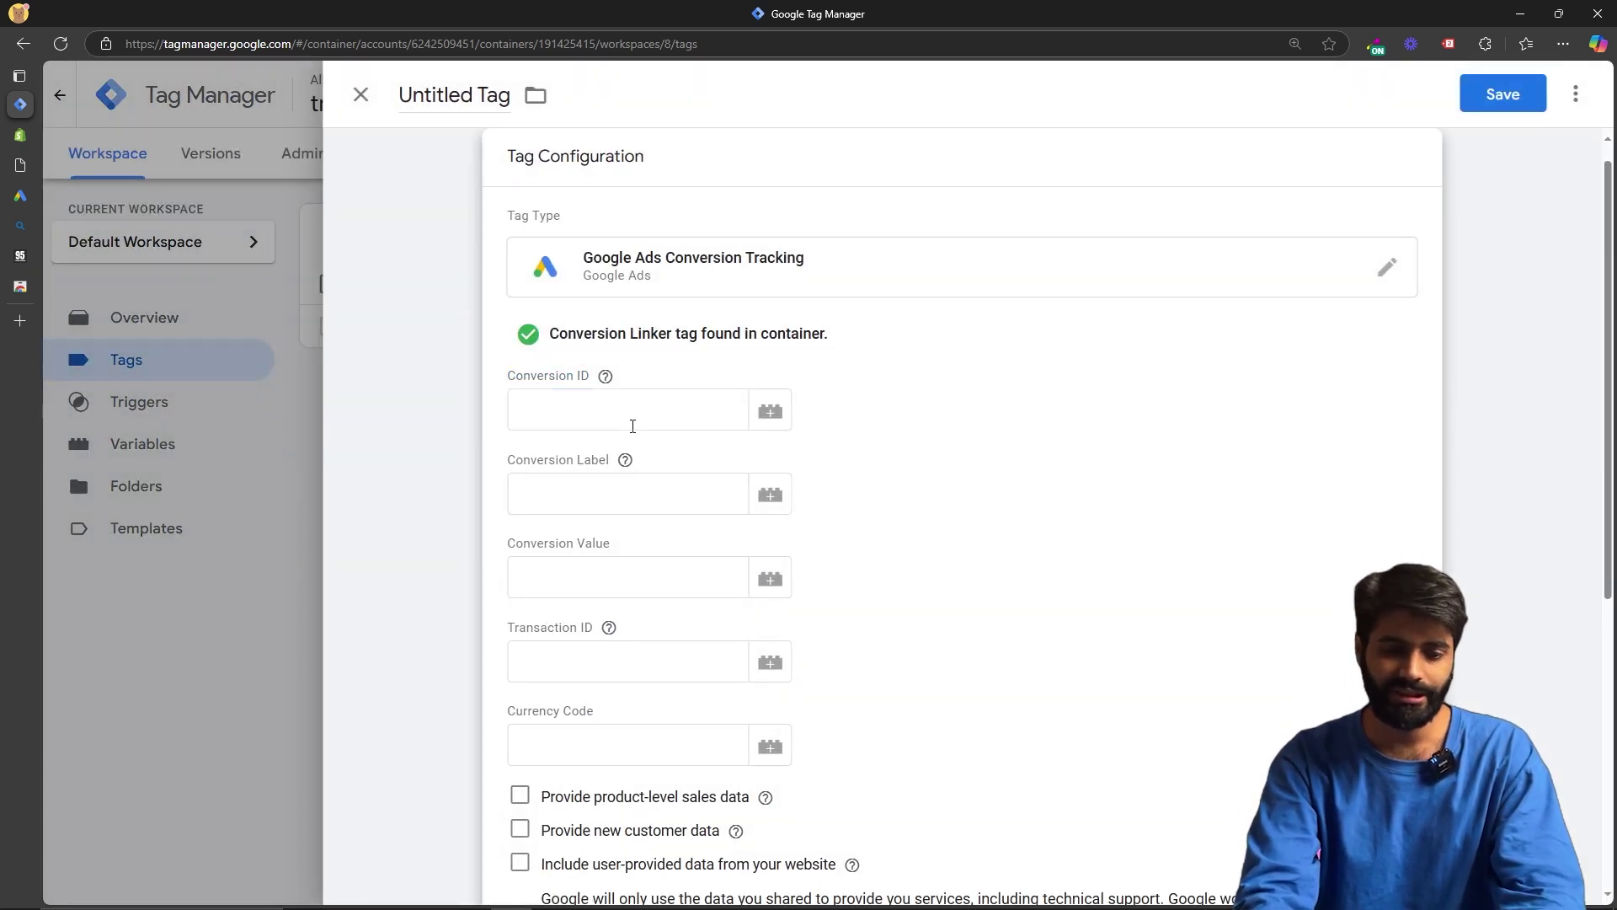
click(32, 195)
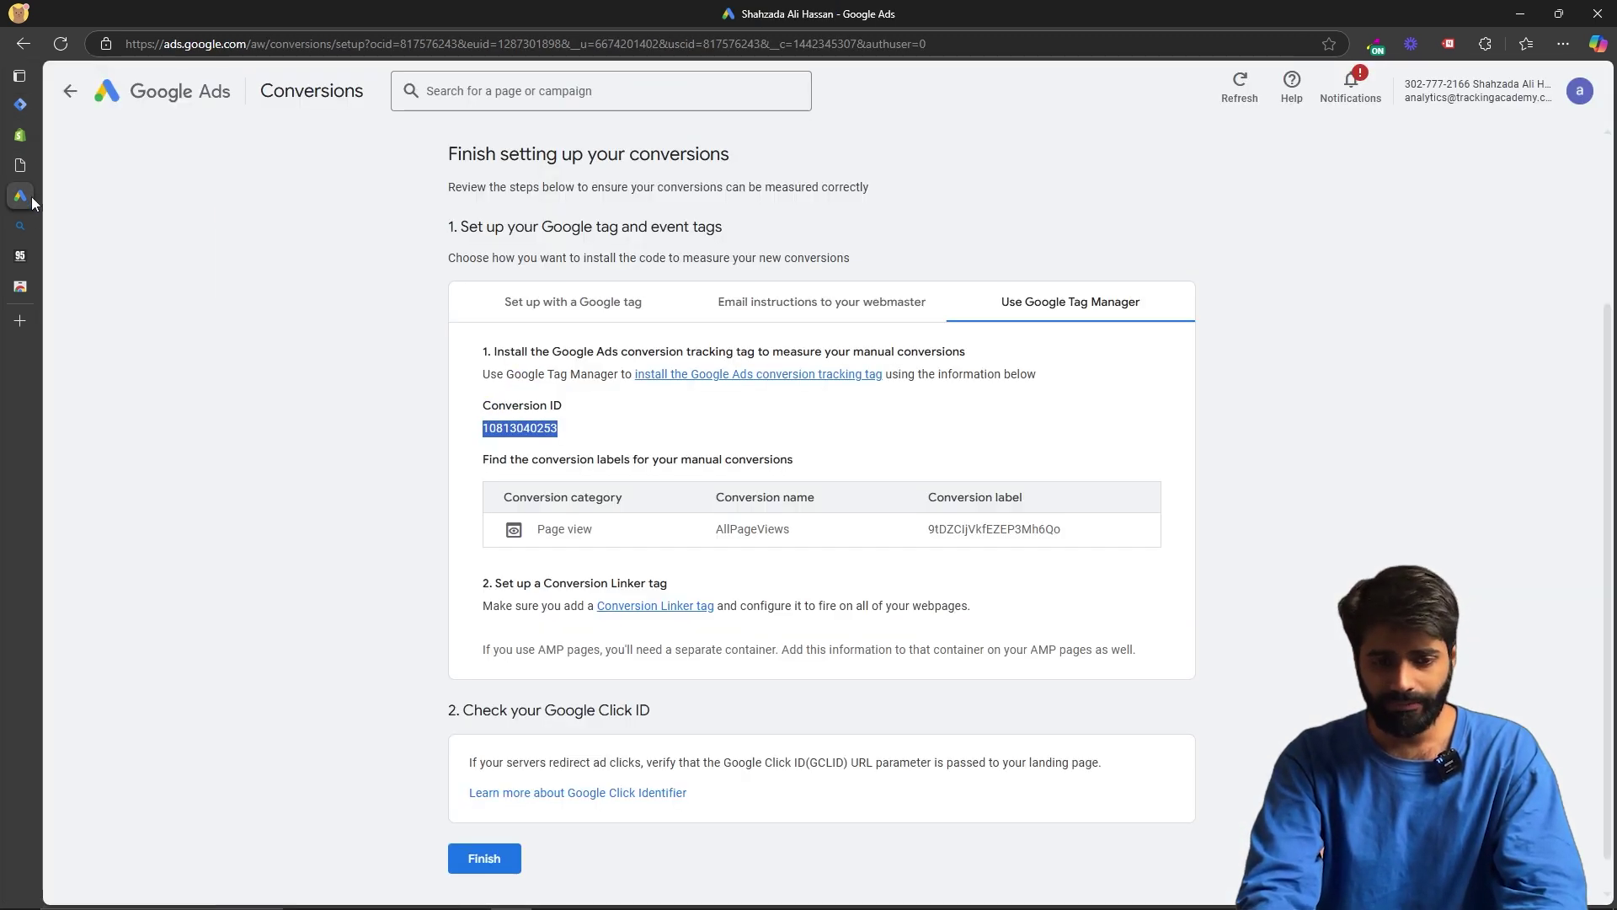
key(ctrl+plus)
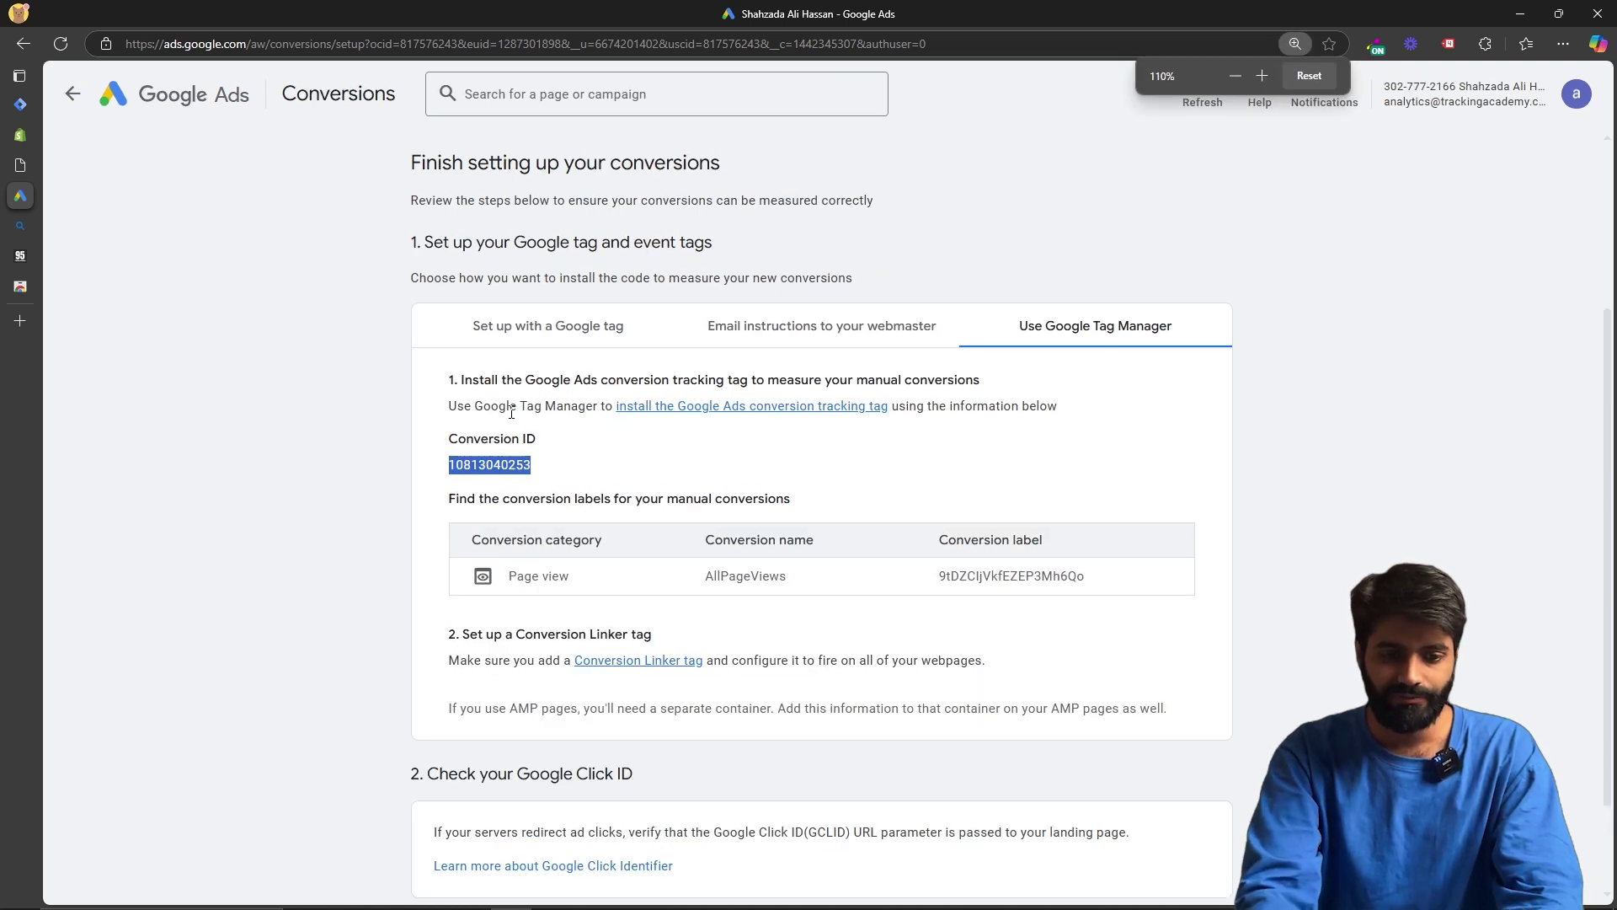
click(551, 477)
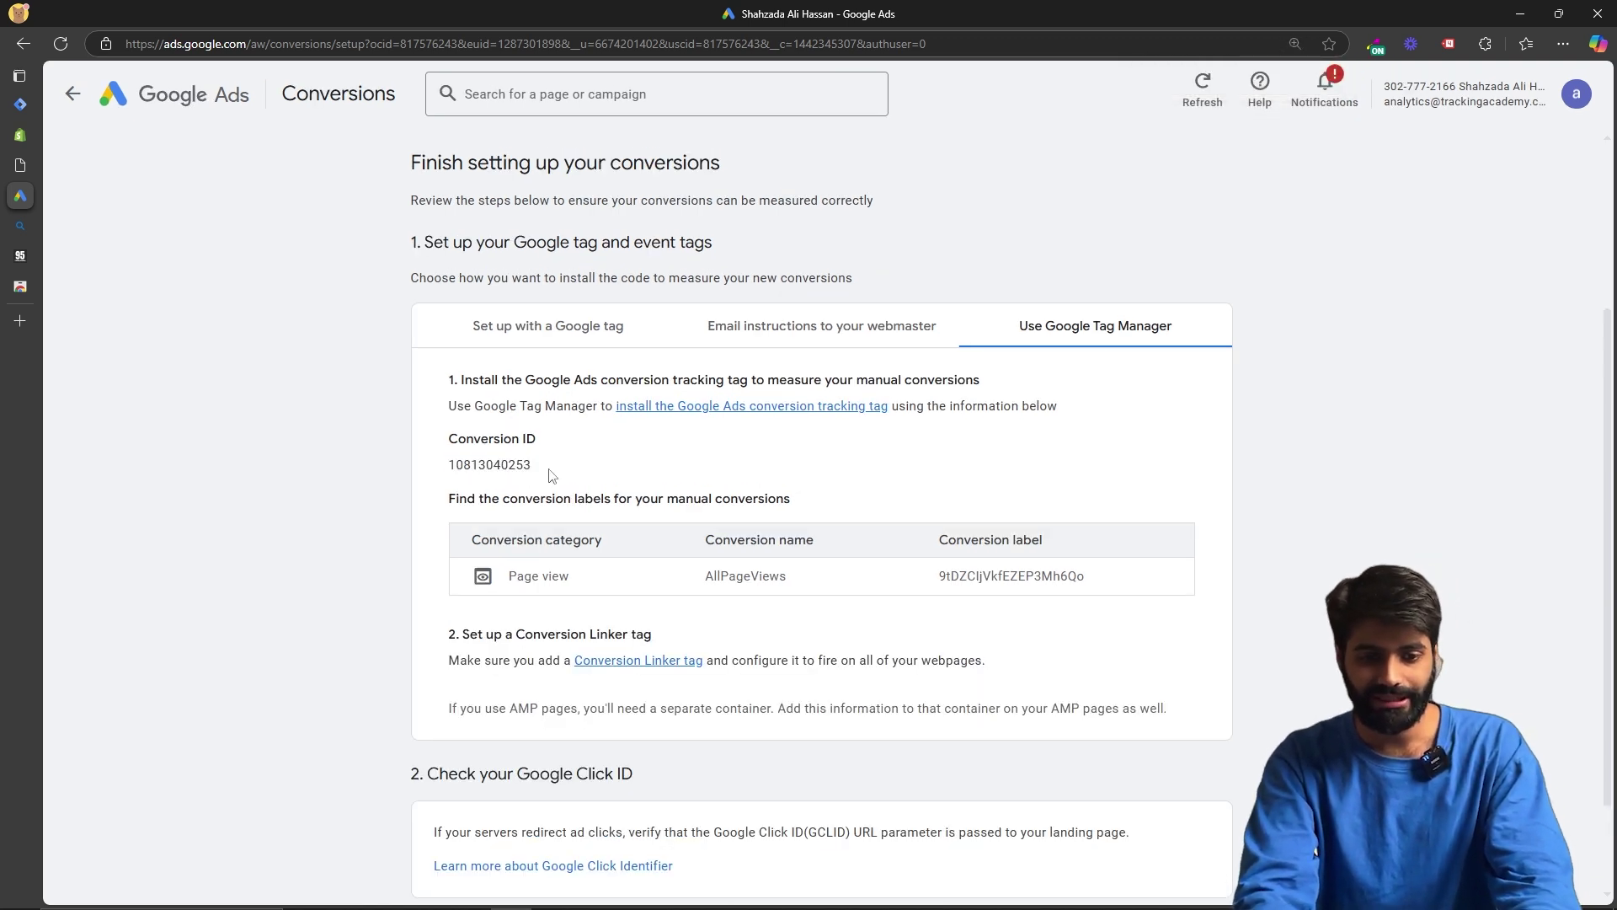
double_click(489, 462)
key(ctrl+c)
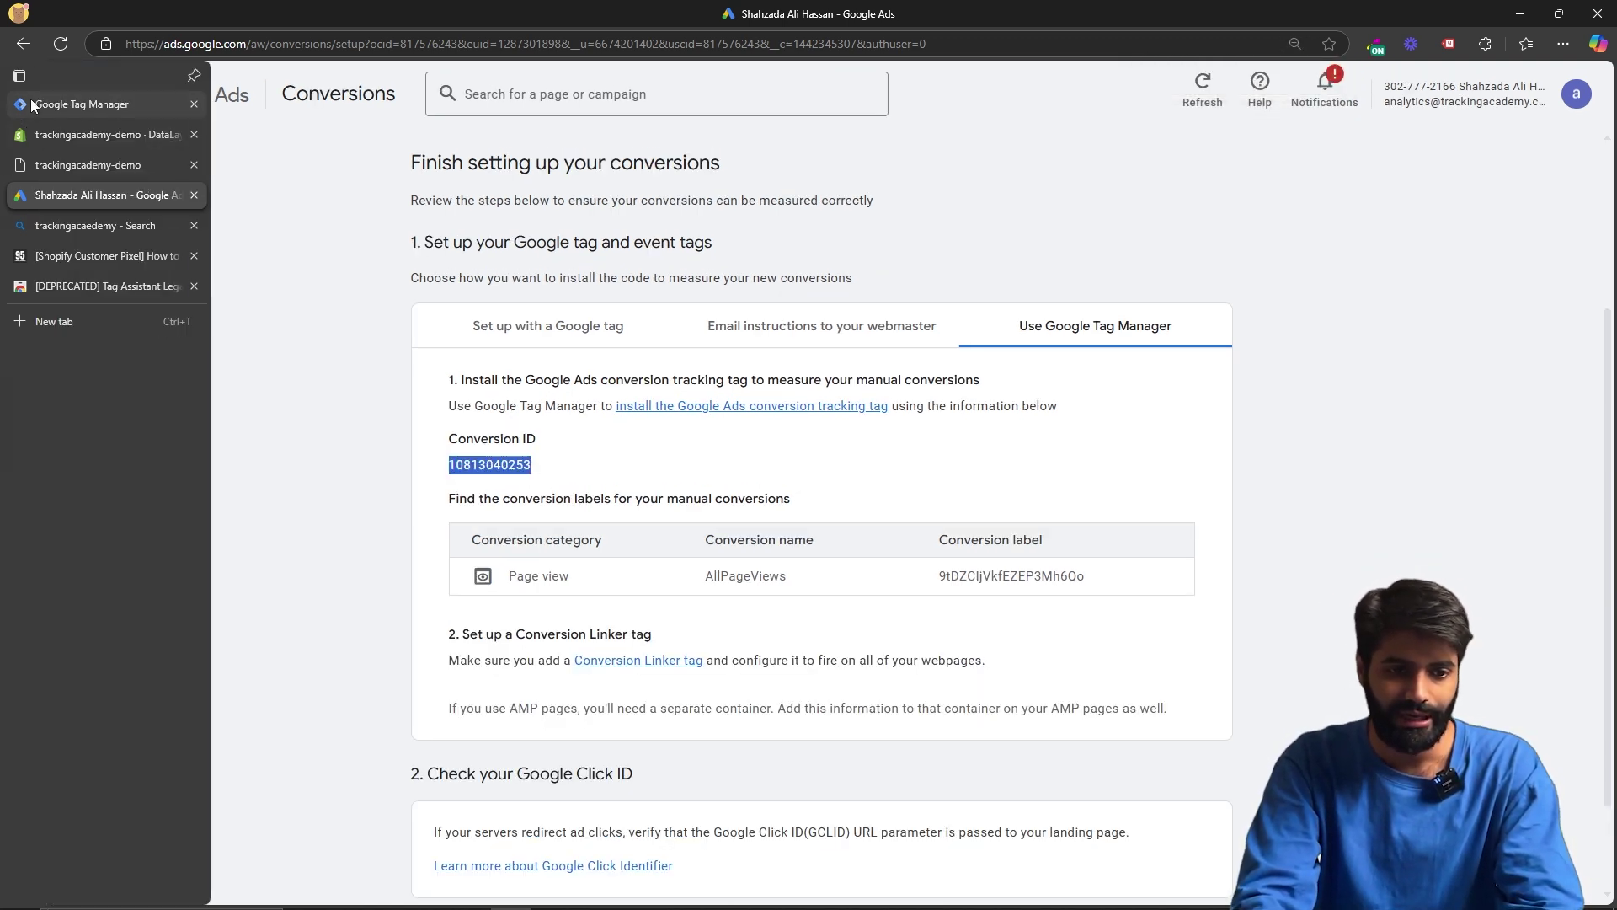
Step: Paste then clear the tag's Conversion ID, and begin a new variable for it instead
click(36, 103)
click(632, 398)
key(ctrl+v)
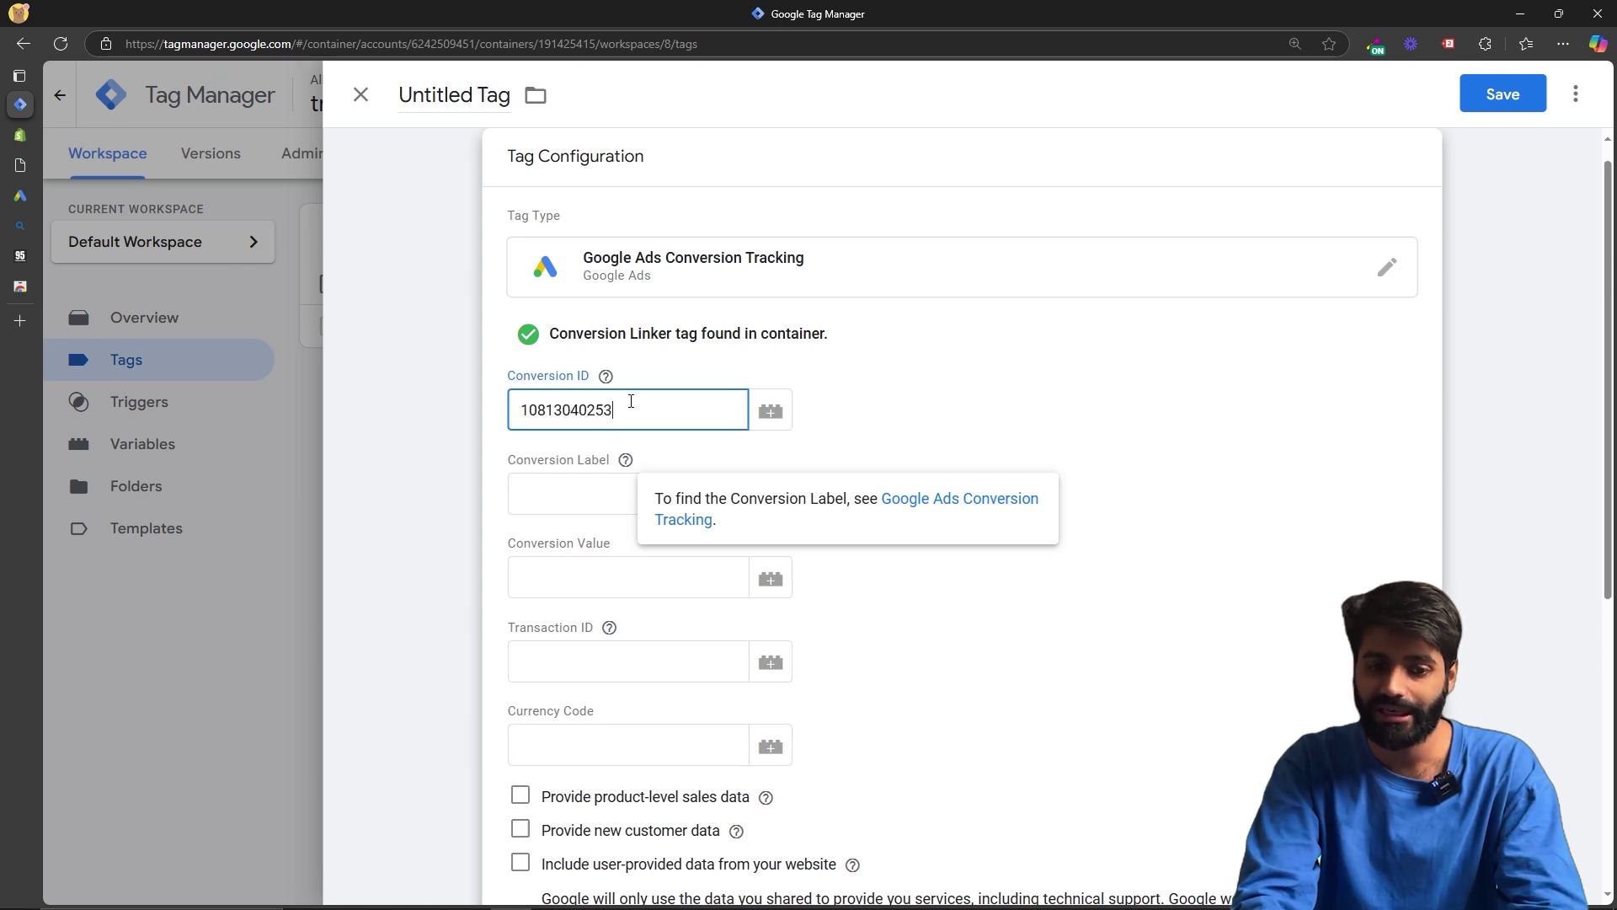
key(ctrl+a)
key(ctrl+c)
key(BackSpace)
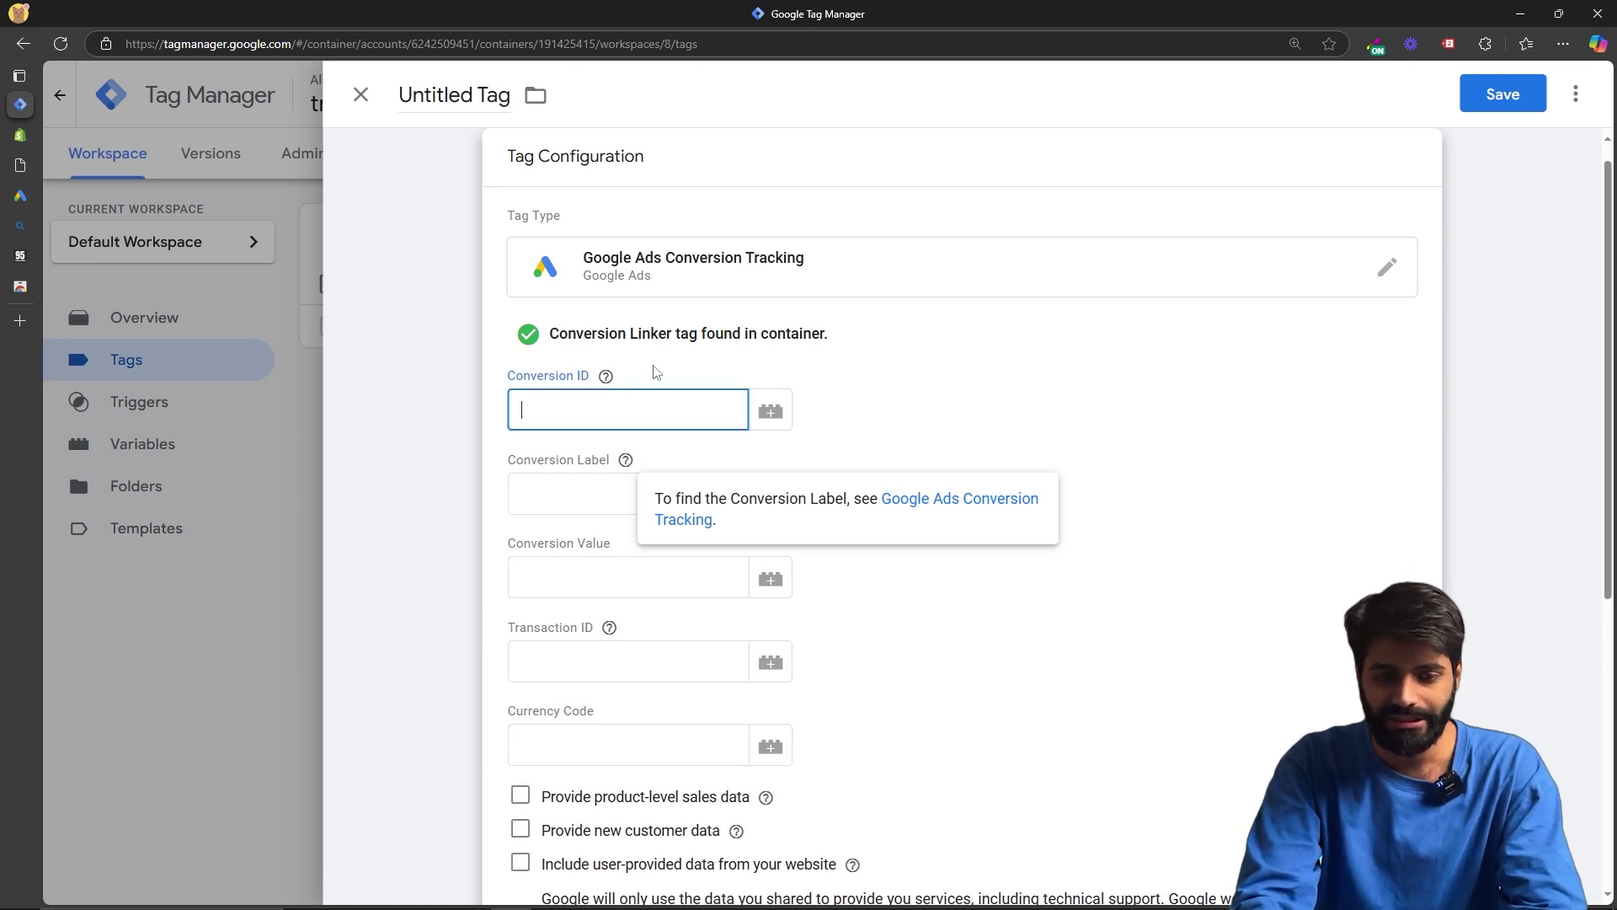
click(773, 410)
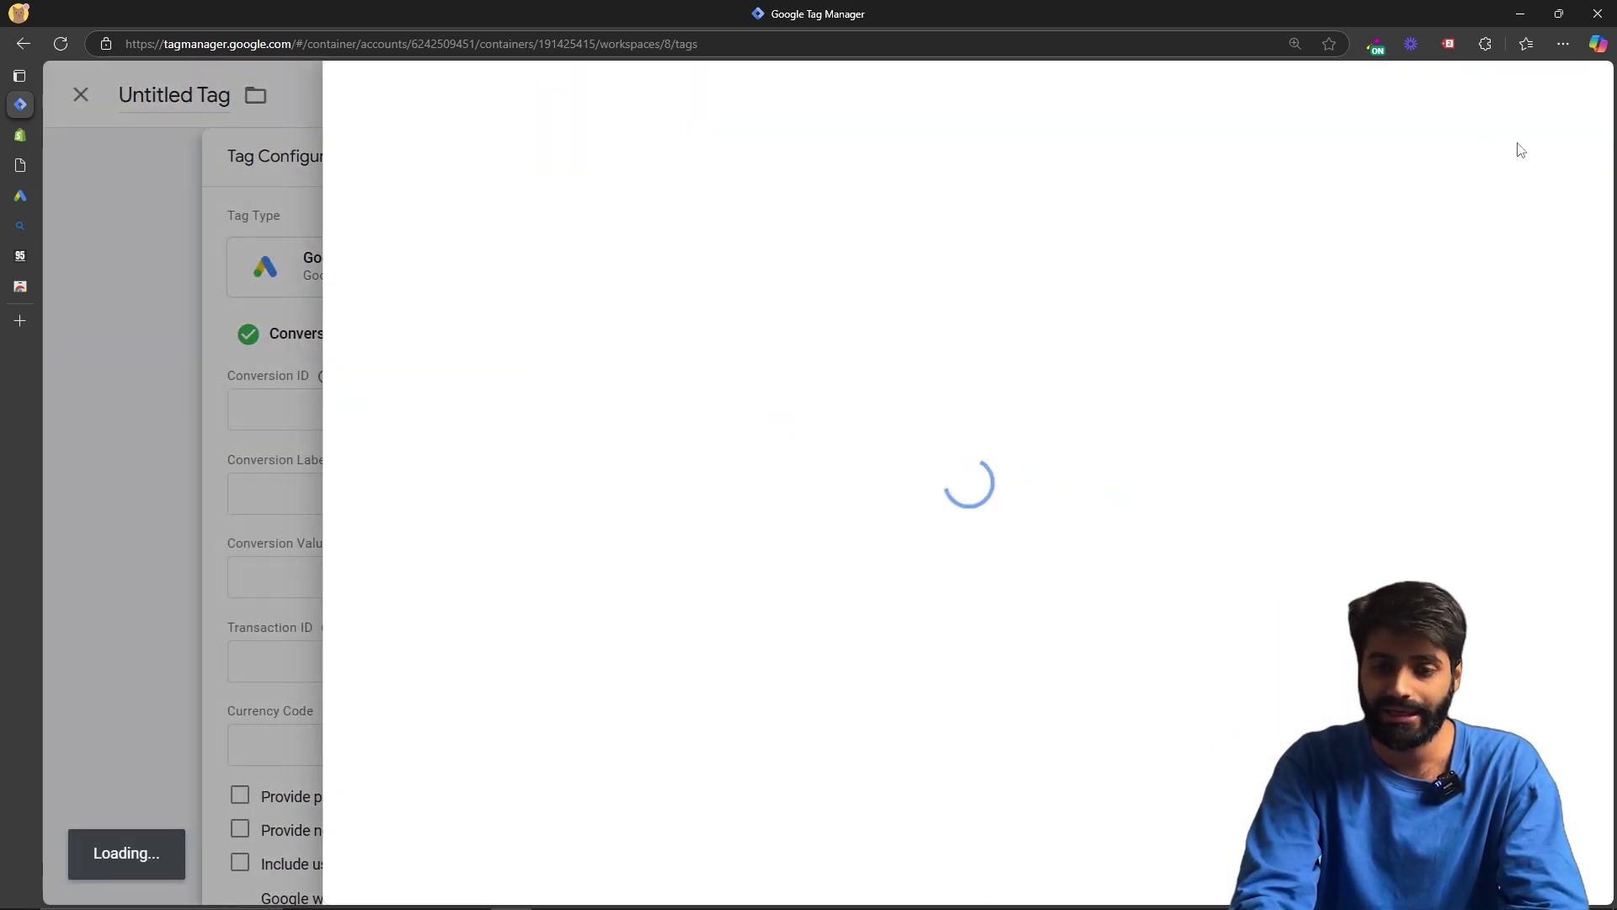
click(1577, 96)
click(1033, 308)
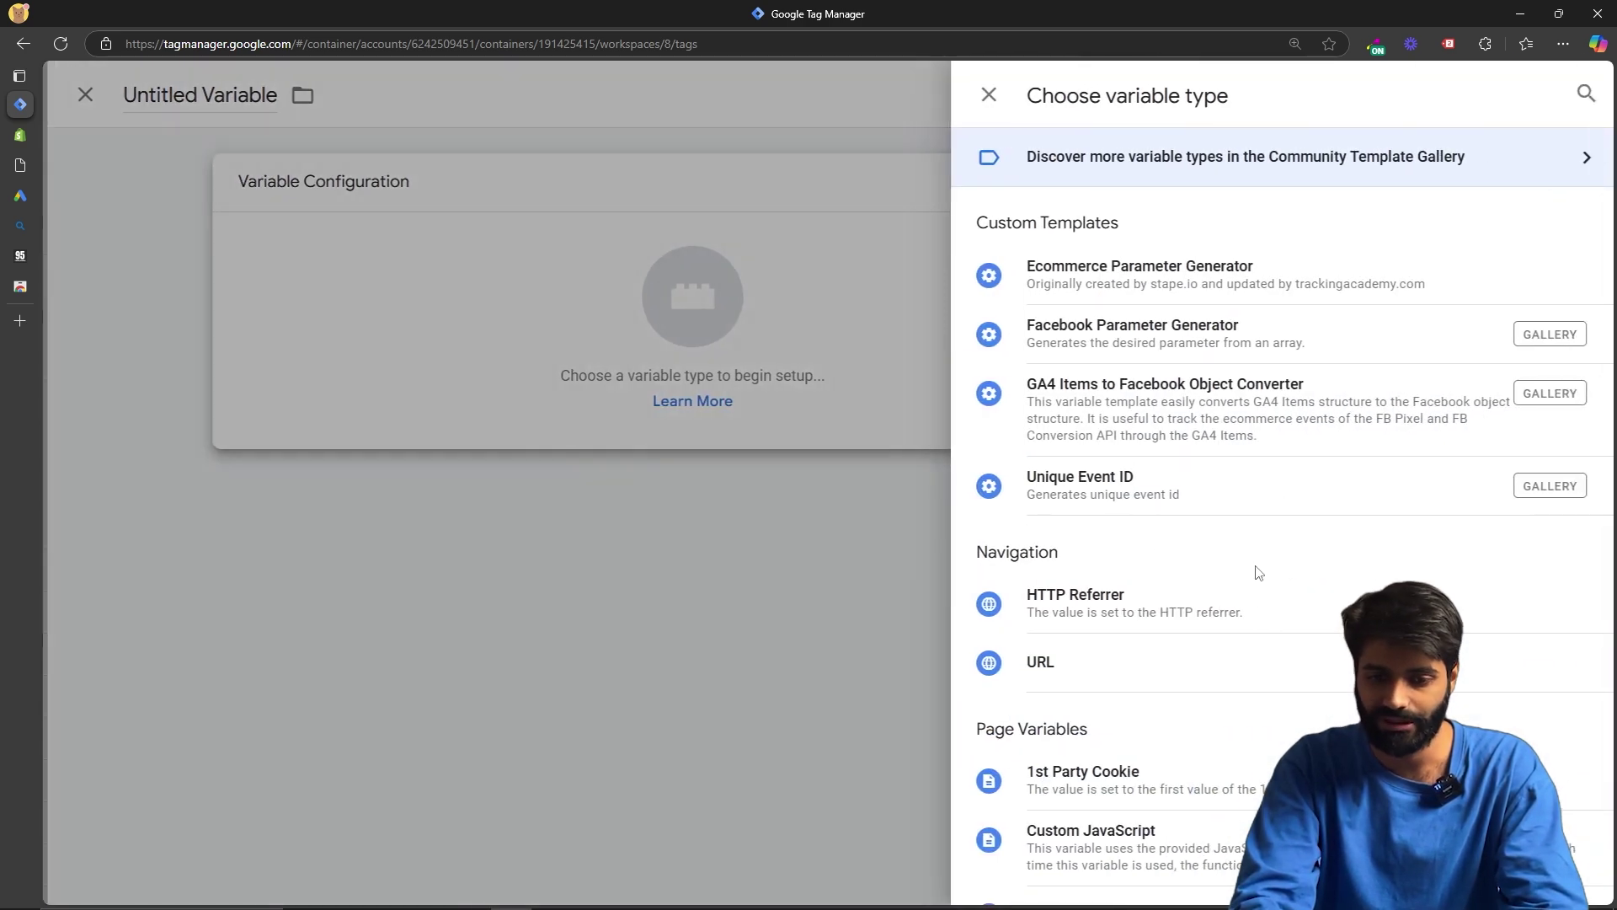
scroll(1256, 570, down, 3)
scroll(1068, 735, down, 3)
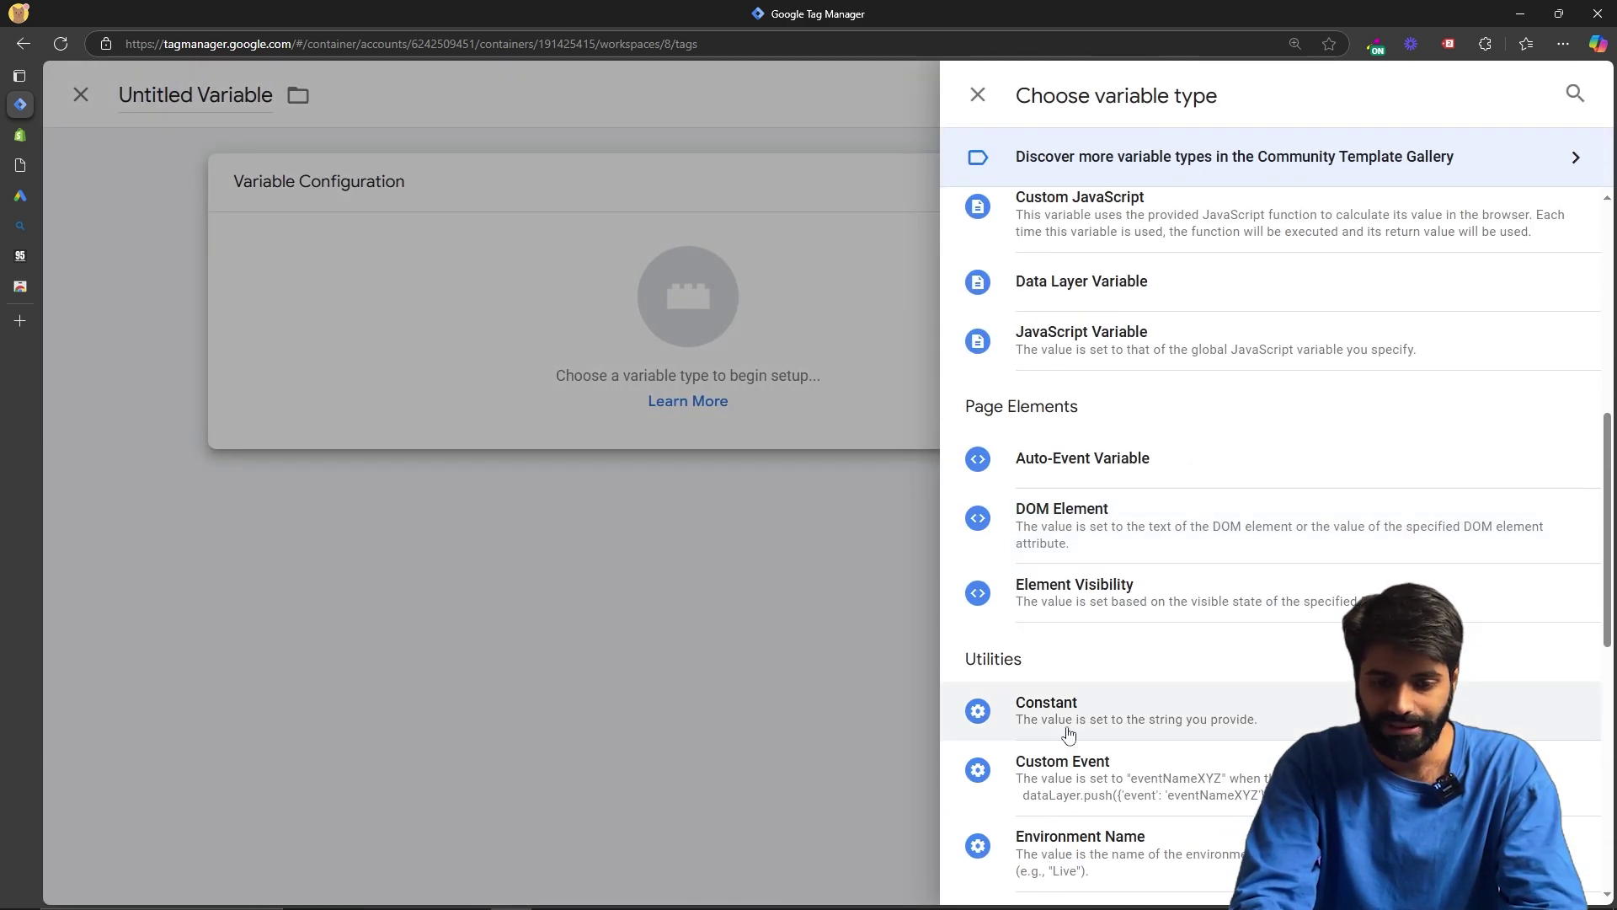
click(1063, 722)
click(660, 392)
key(ctrl+v)
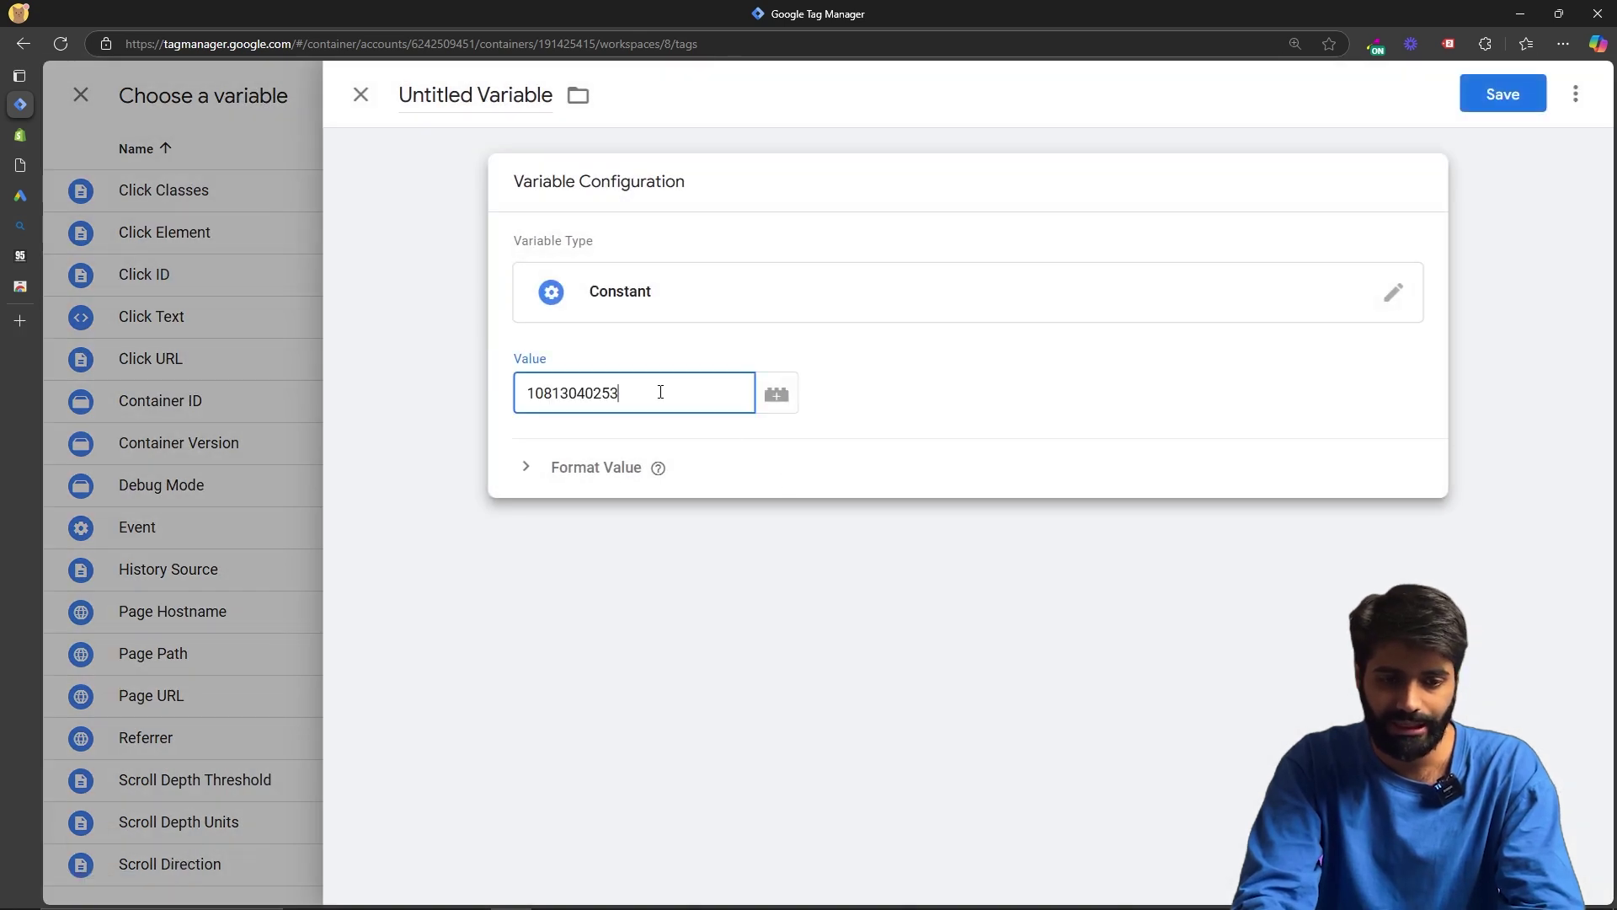
click(483, 100)
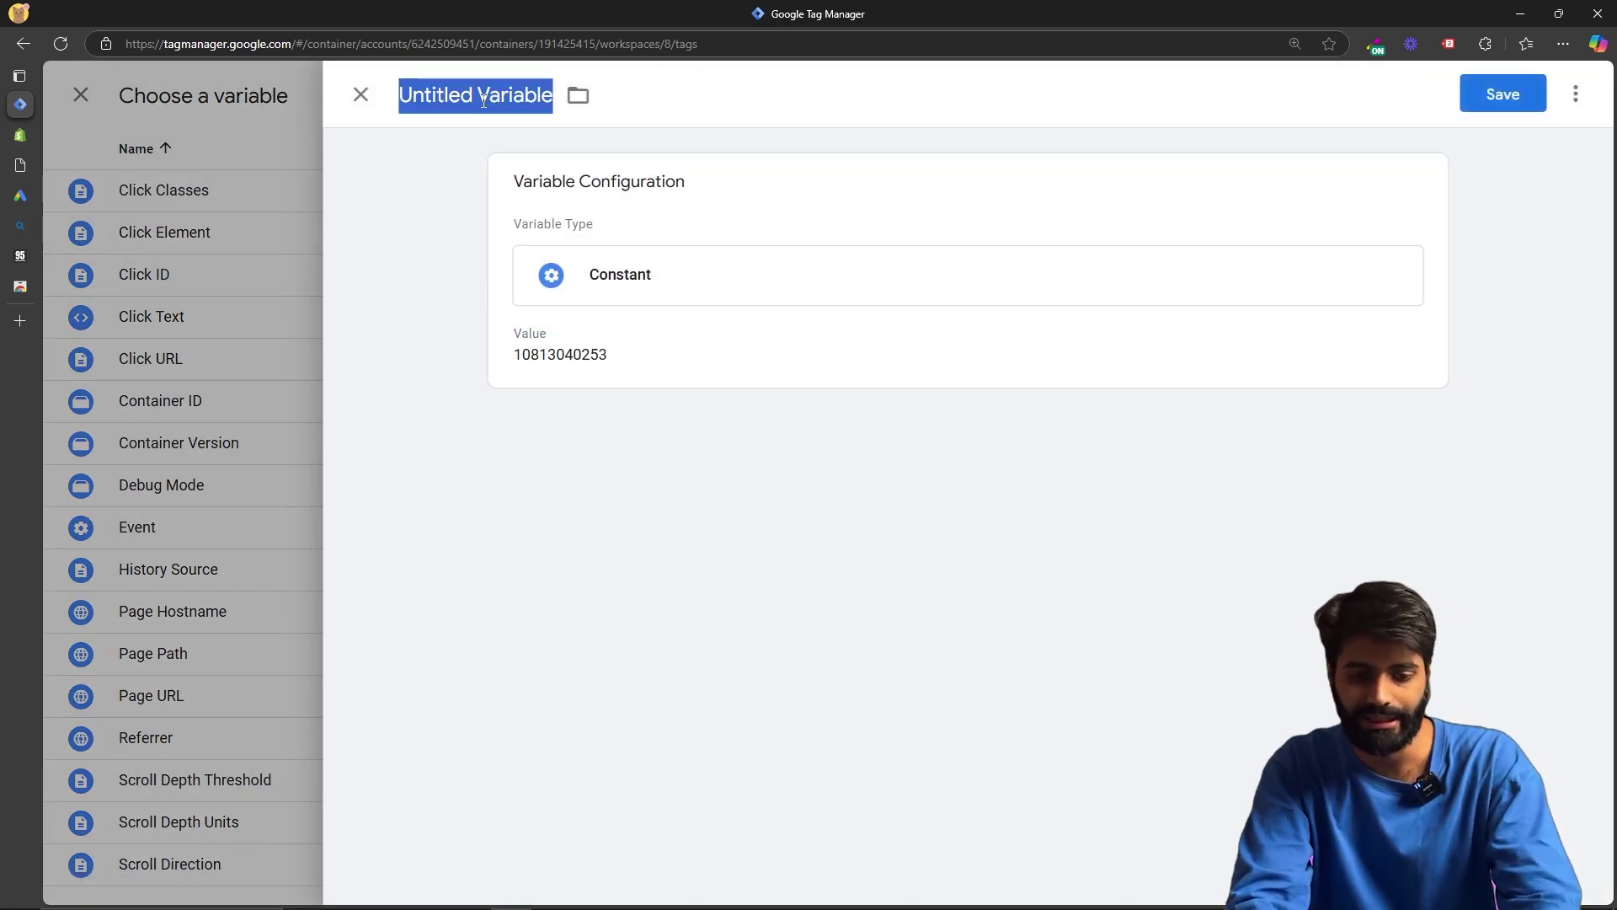
text(Gads)
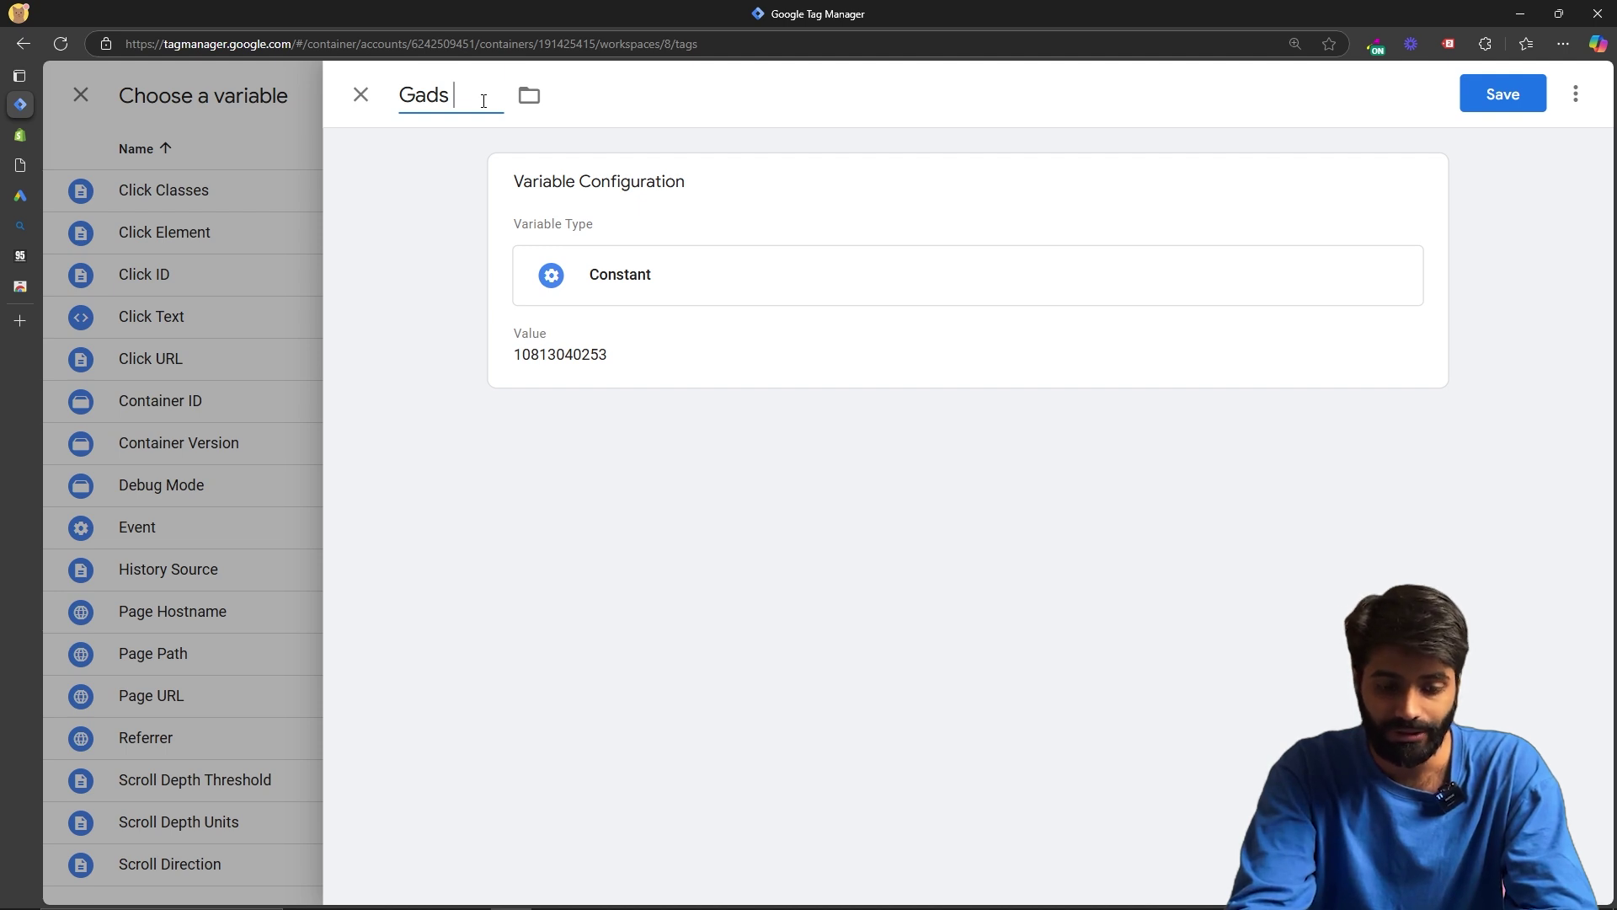
text( Conversion ID)
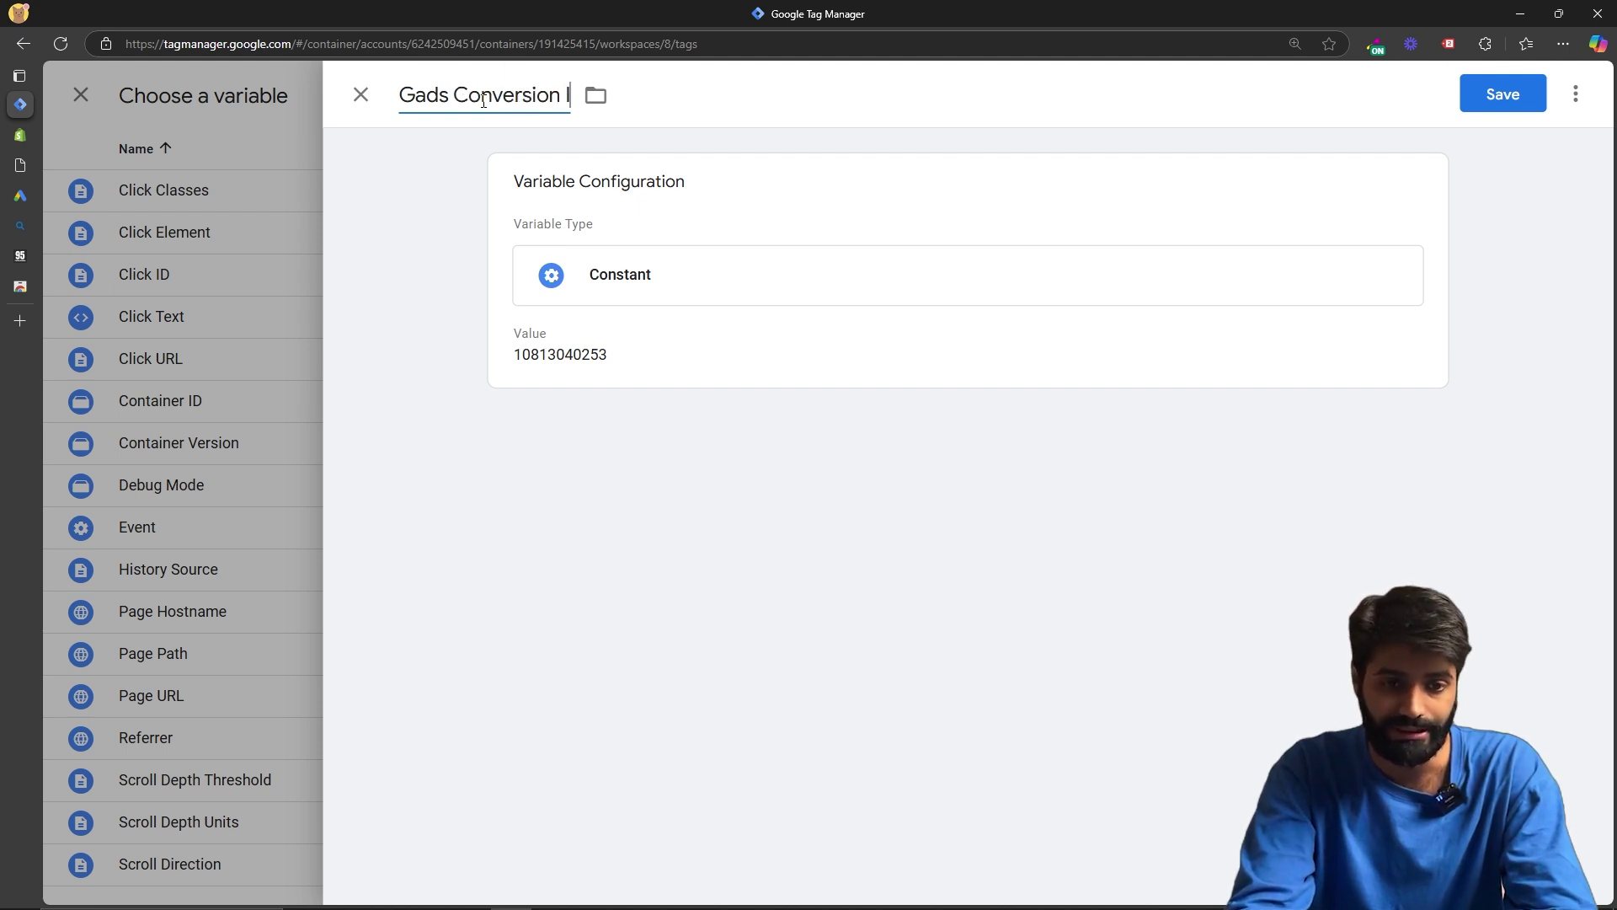
click(1504, 96)
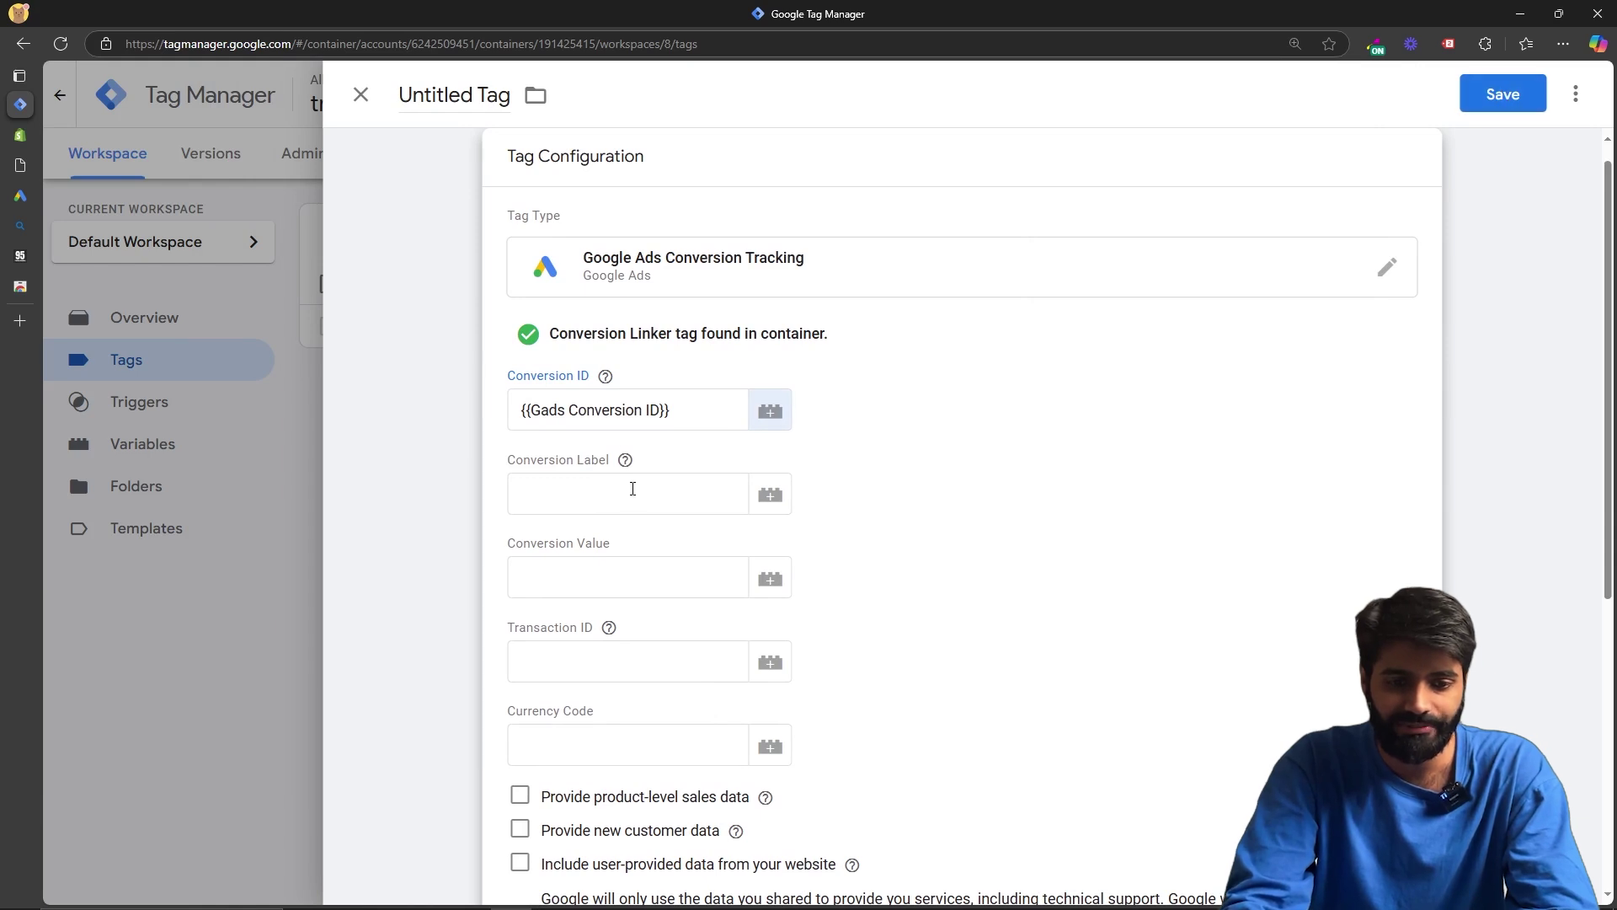
Step: Copy the AllPageViews conversion label from Google Ads for the tag's Conversion Label
click(633, 491)
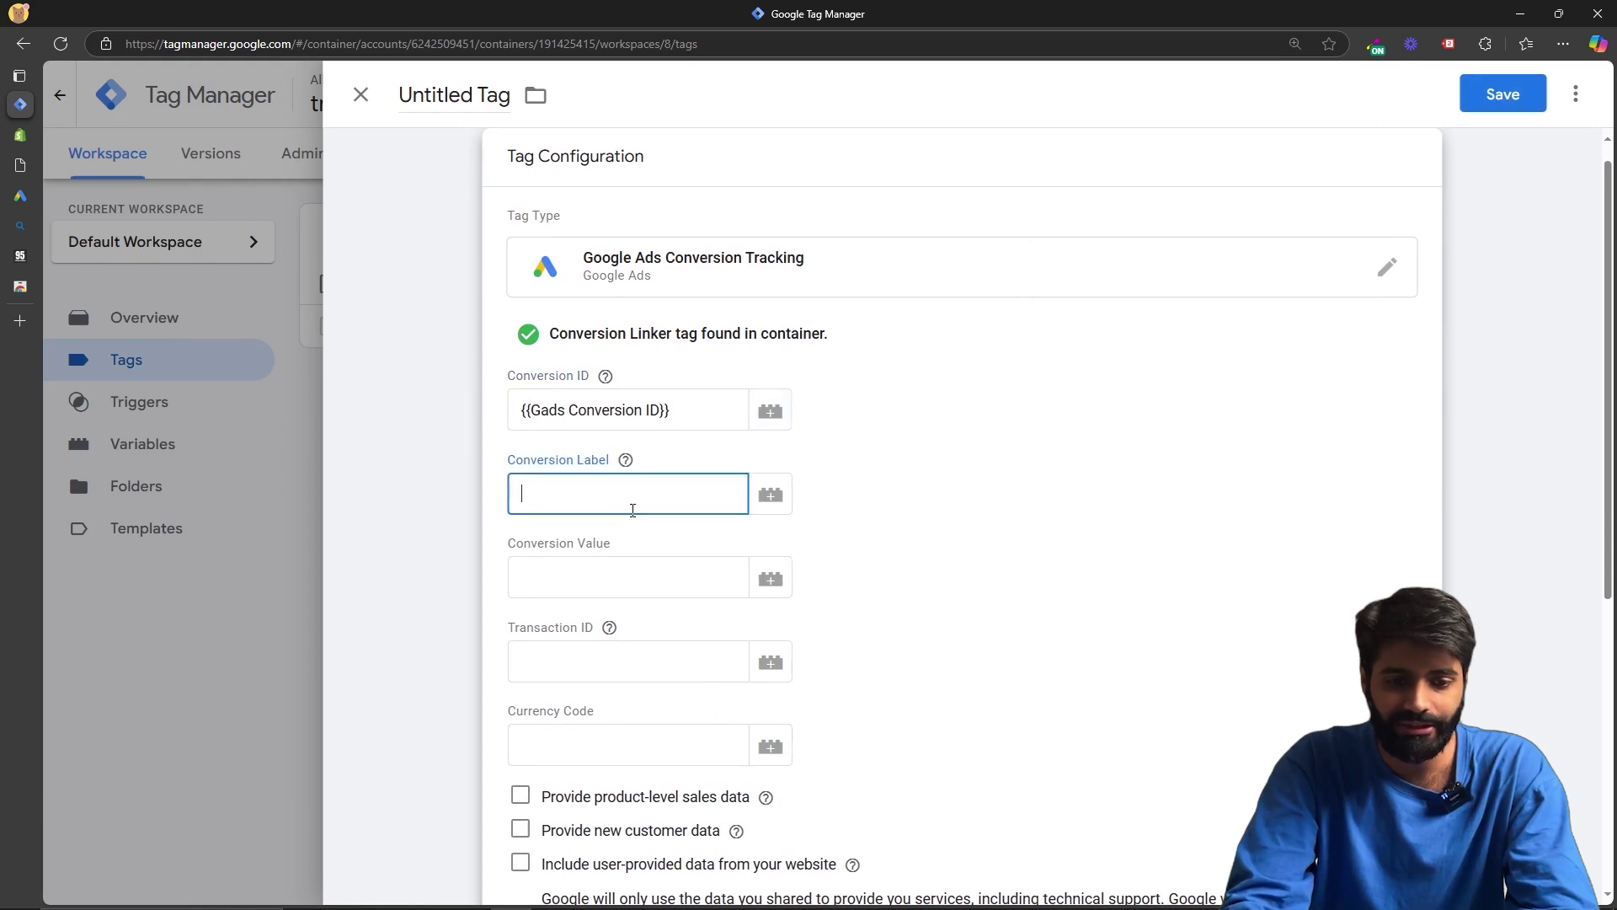
click(770, 495)
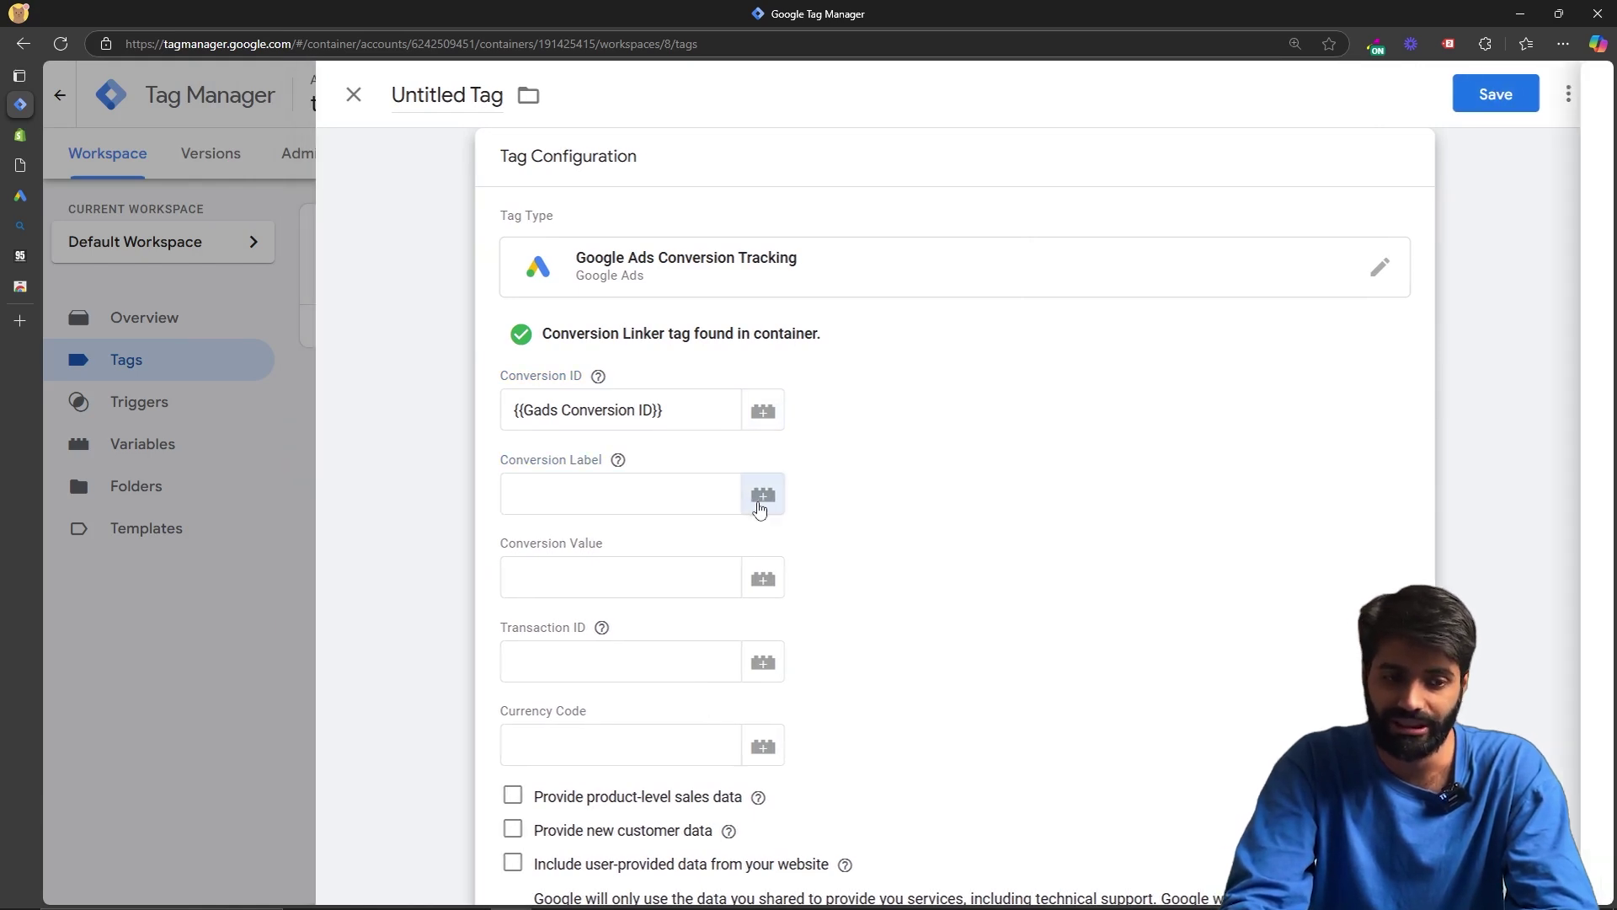
click(21, 203)
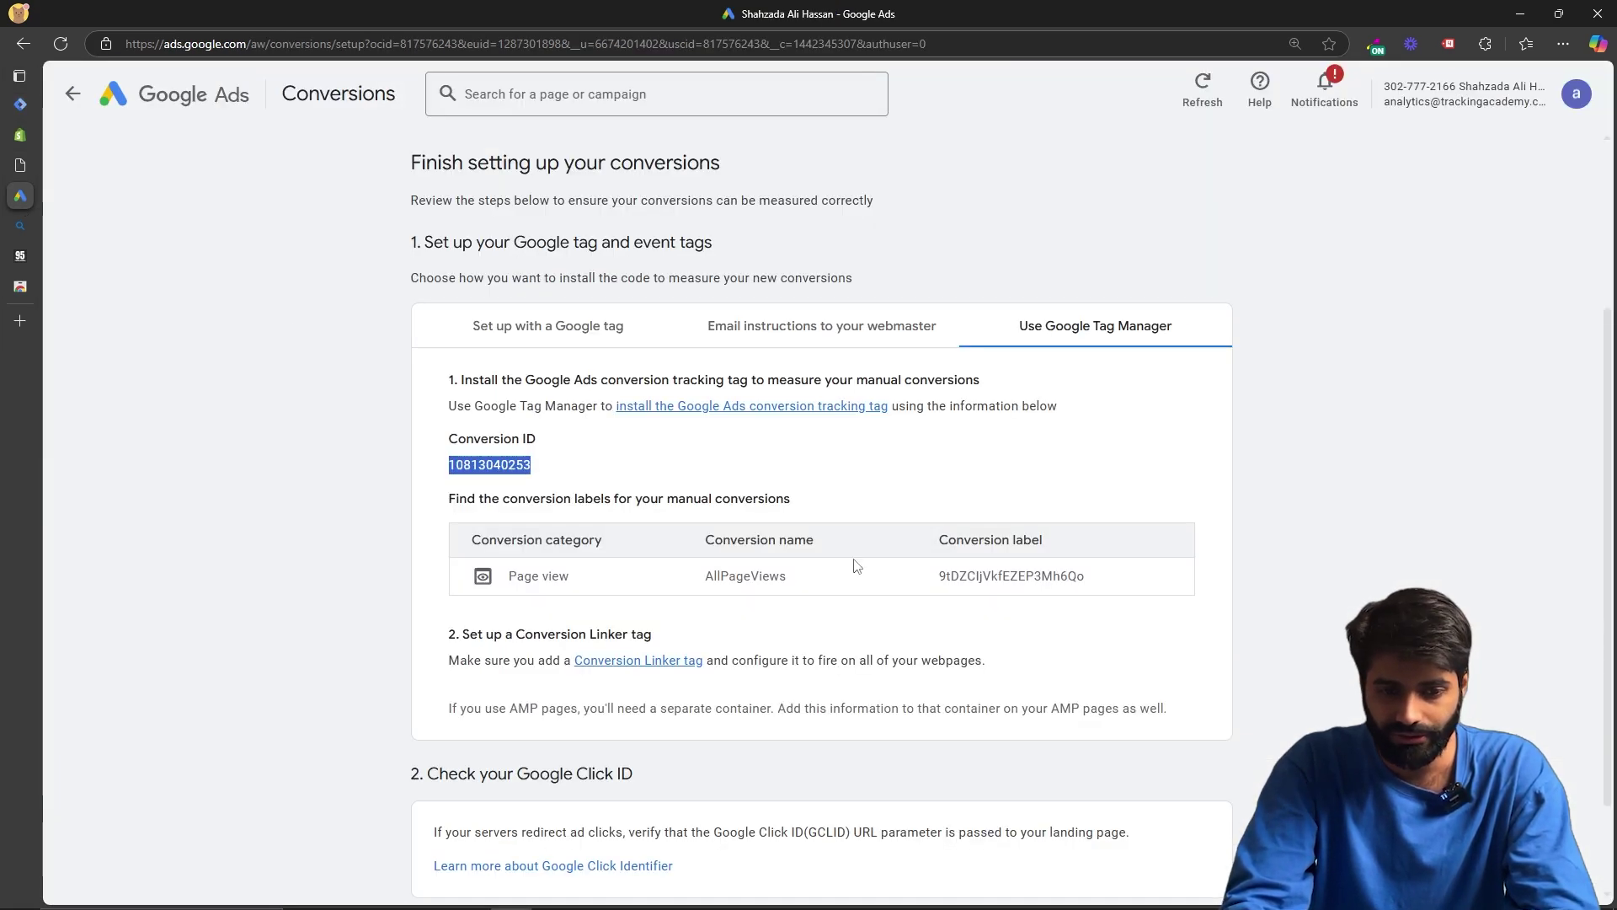
double_click(1014, 577)
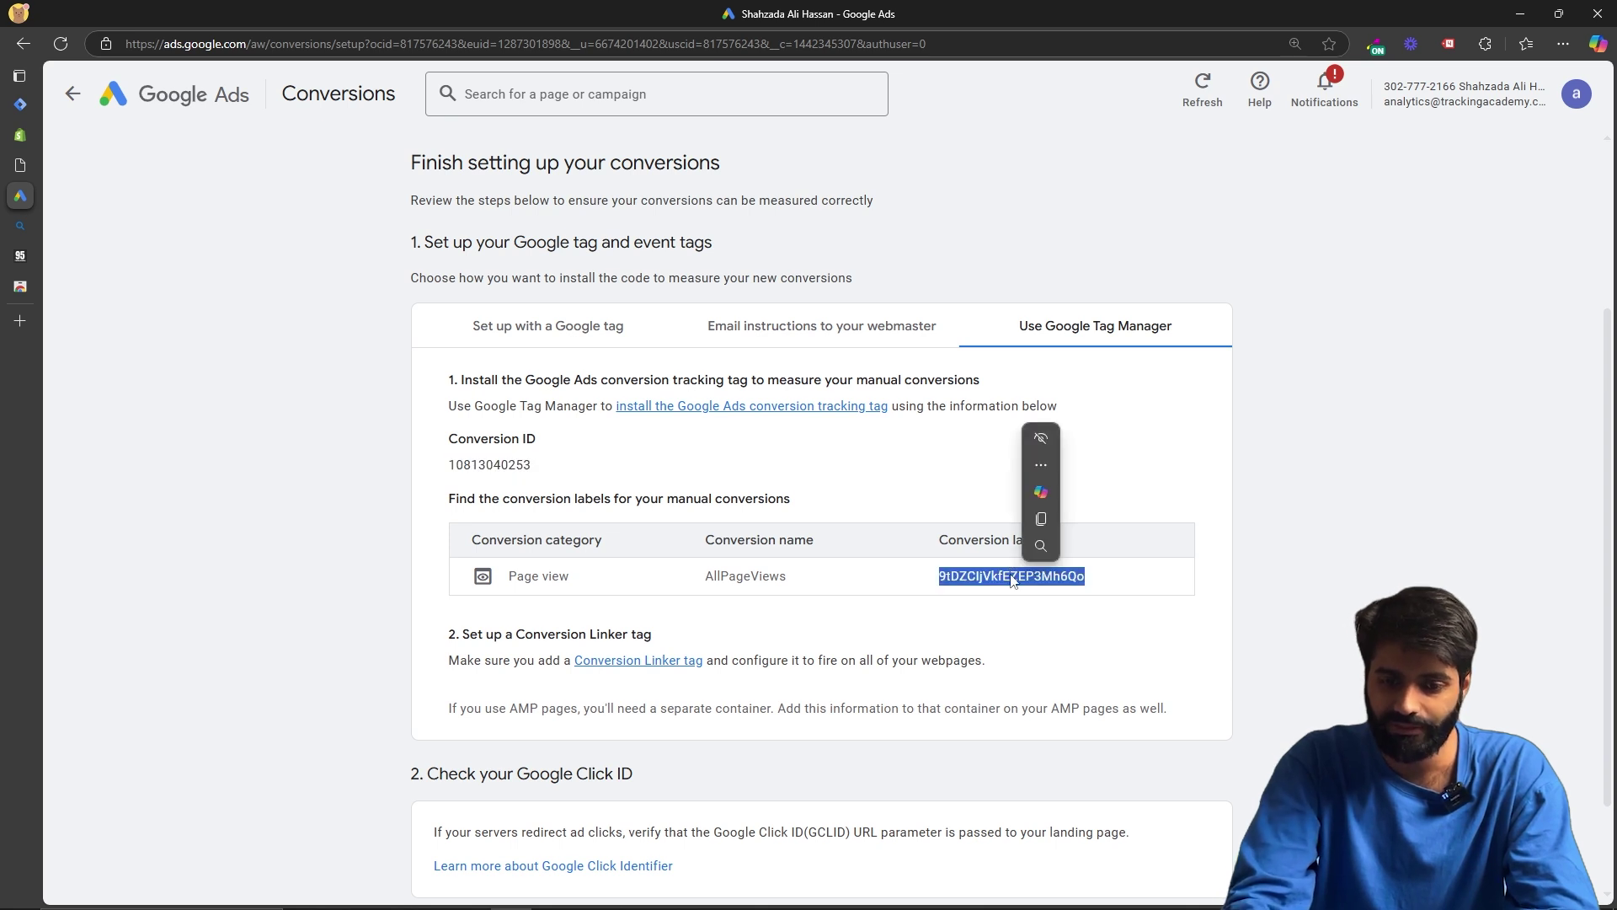
click(1042, 519)
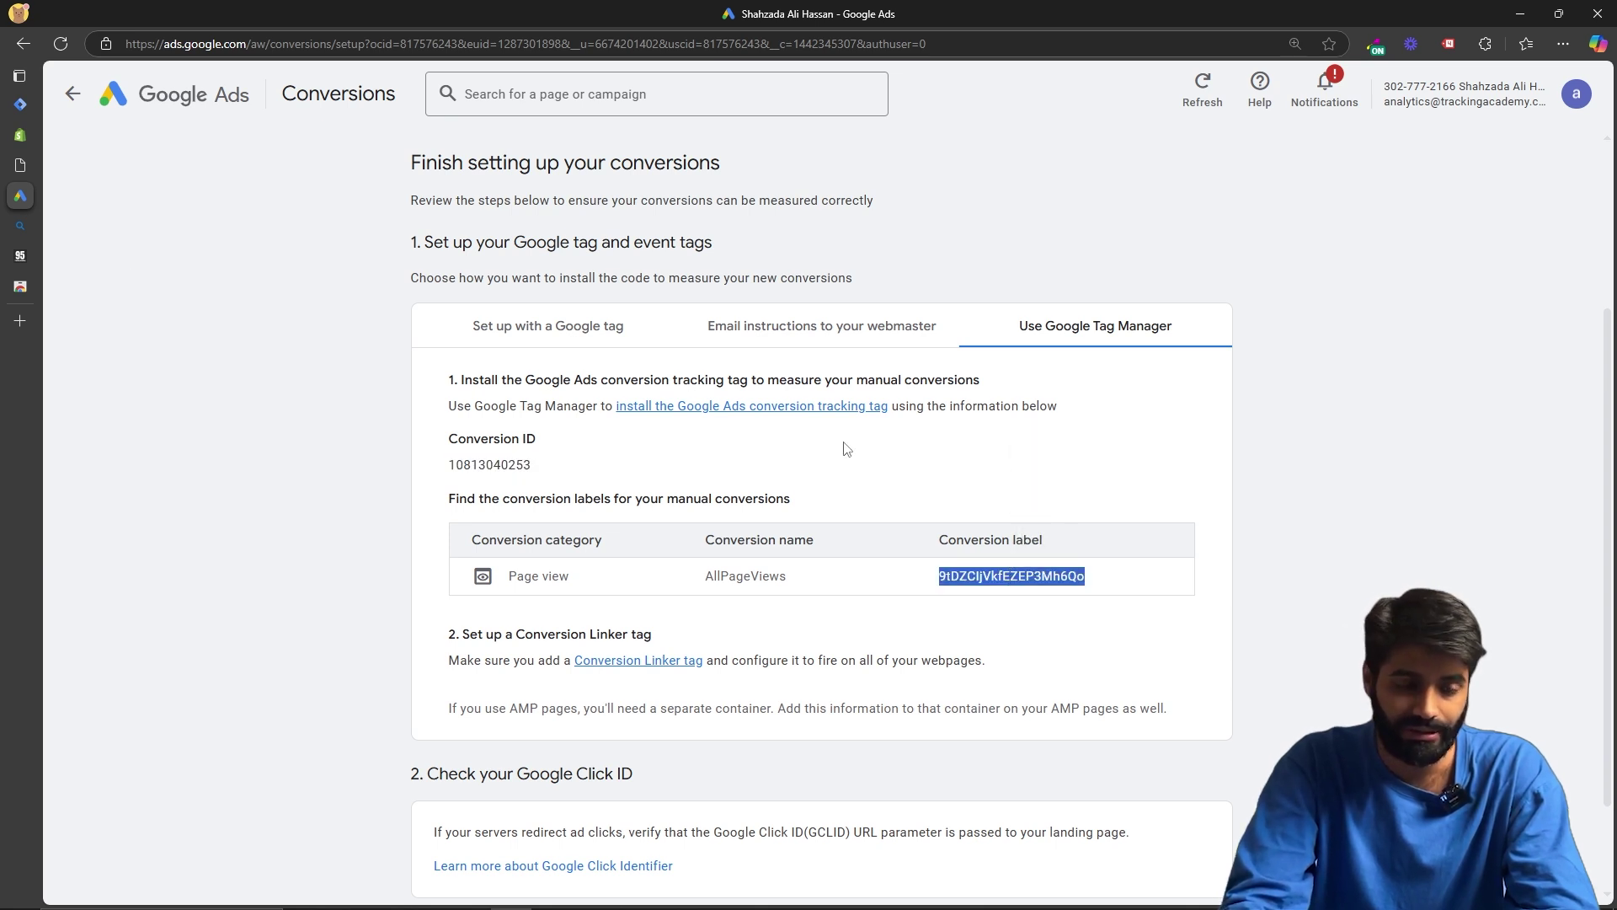
click(18, 135)
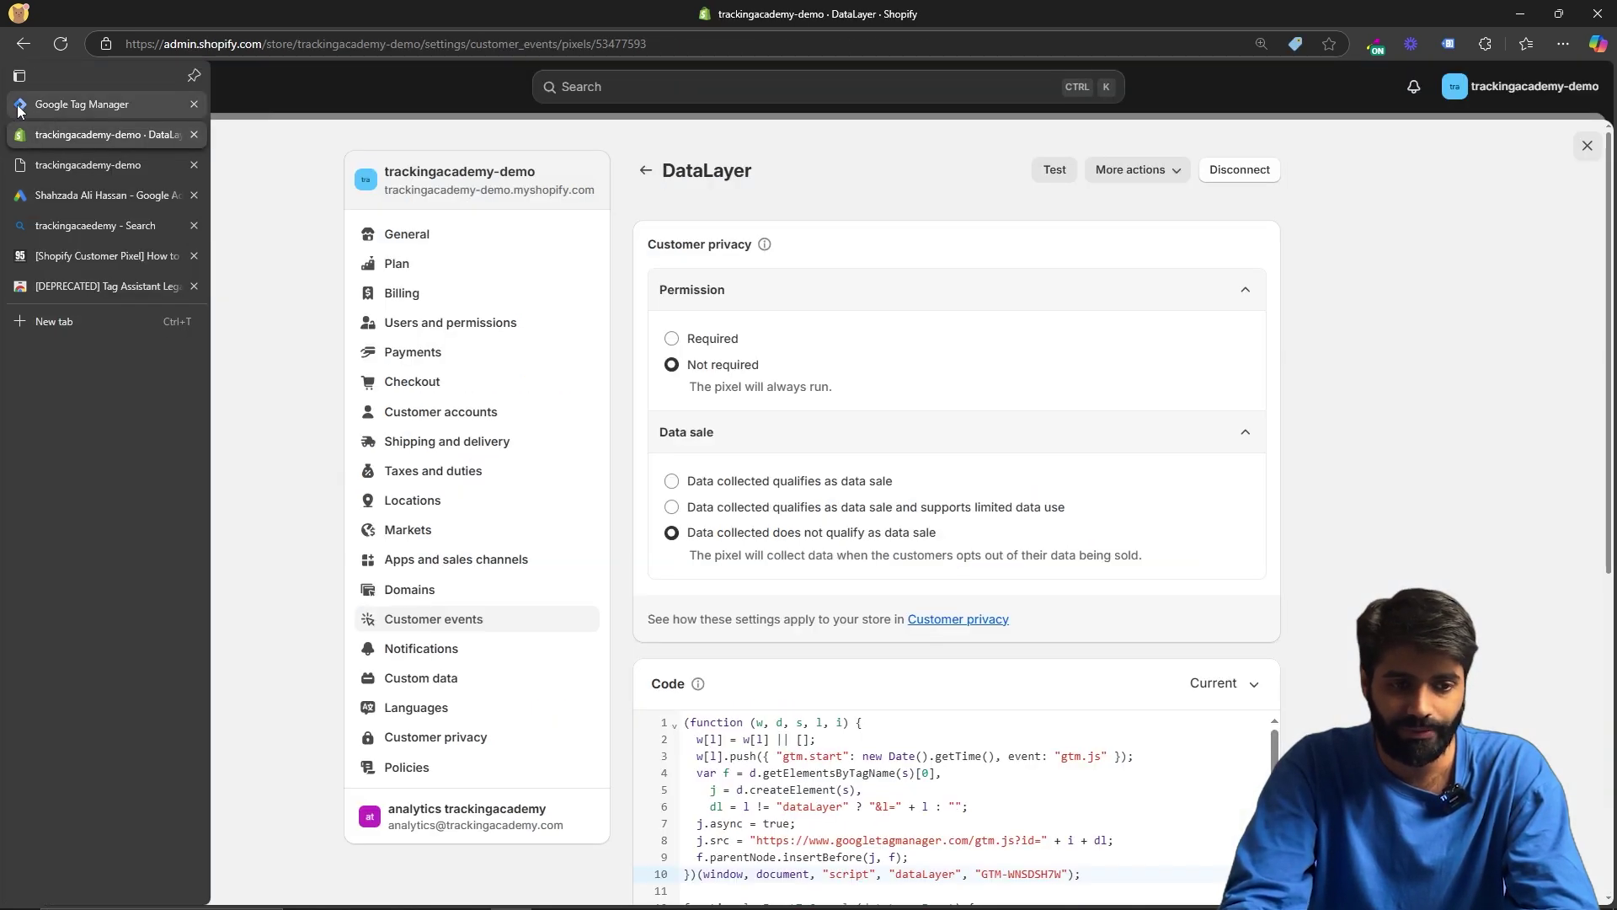
click(18, 107)
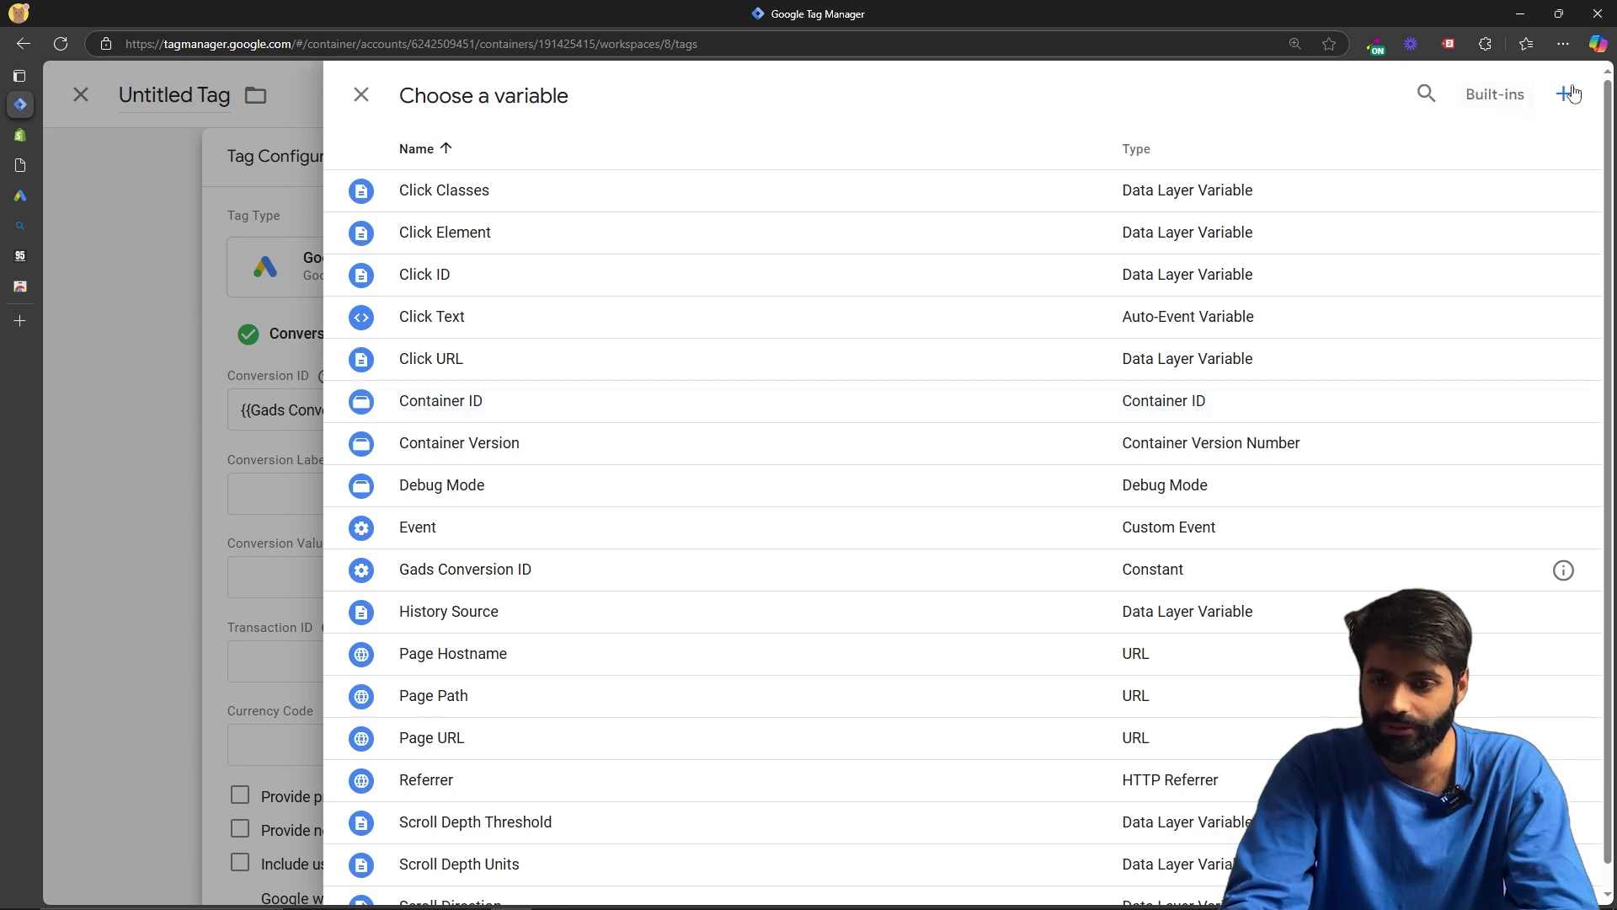
Step: Create a Constant variable 'Gads CL AllPageViews' holding the pasted conversion label
click(1569, 94)
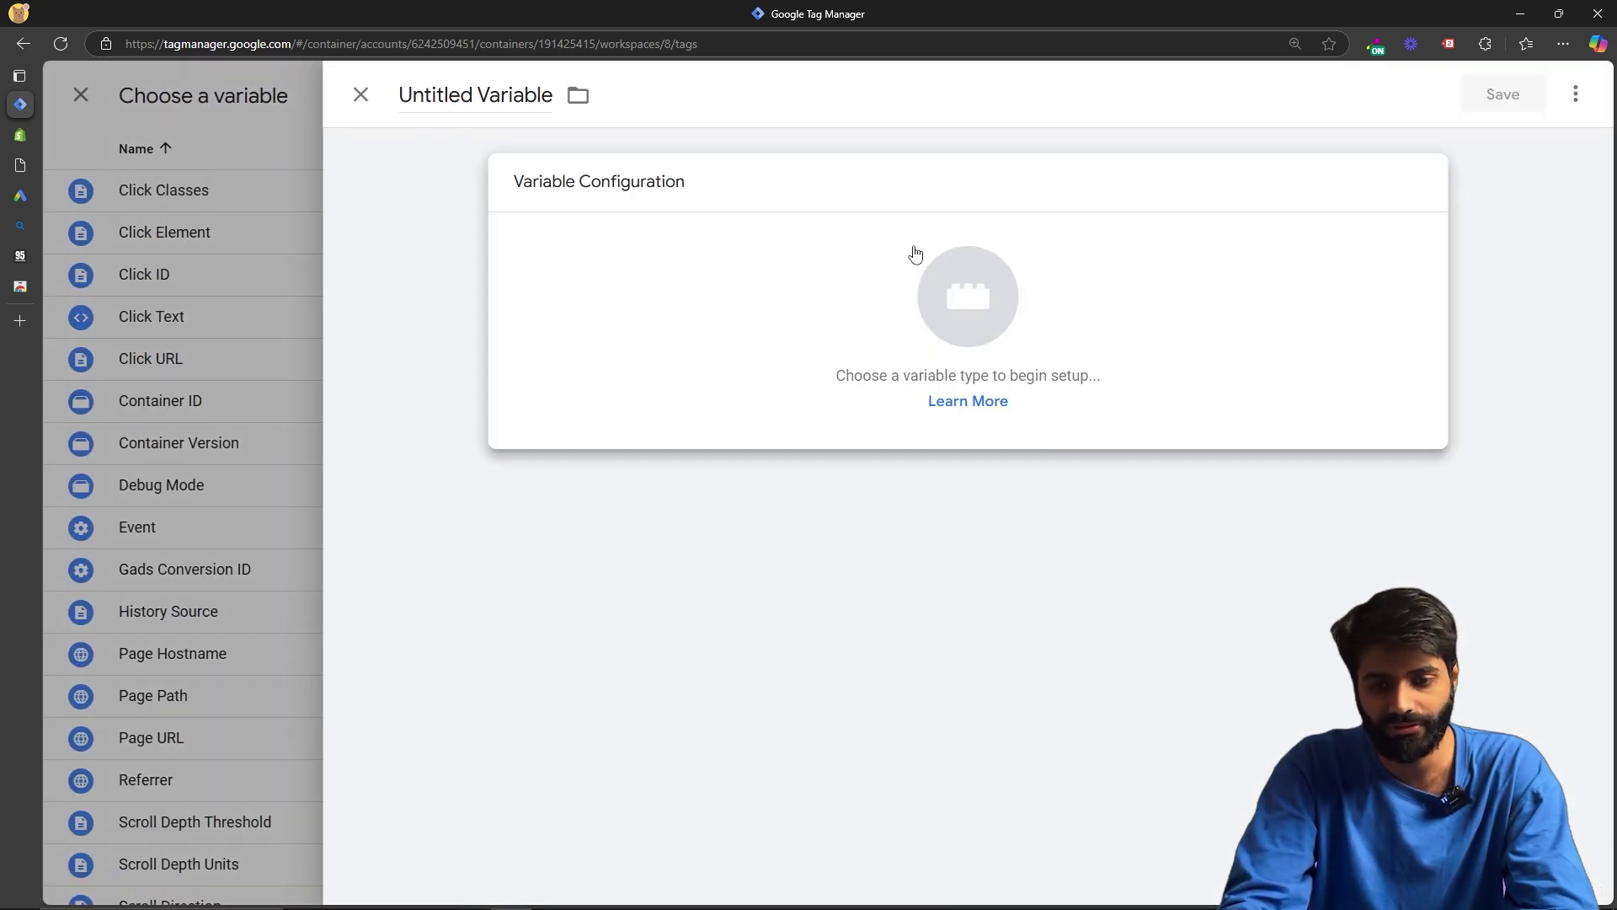
click(915, 254)
scroll(1180, 649, down, 6)
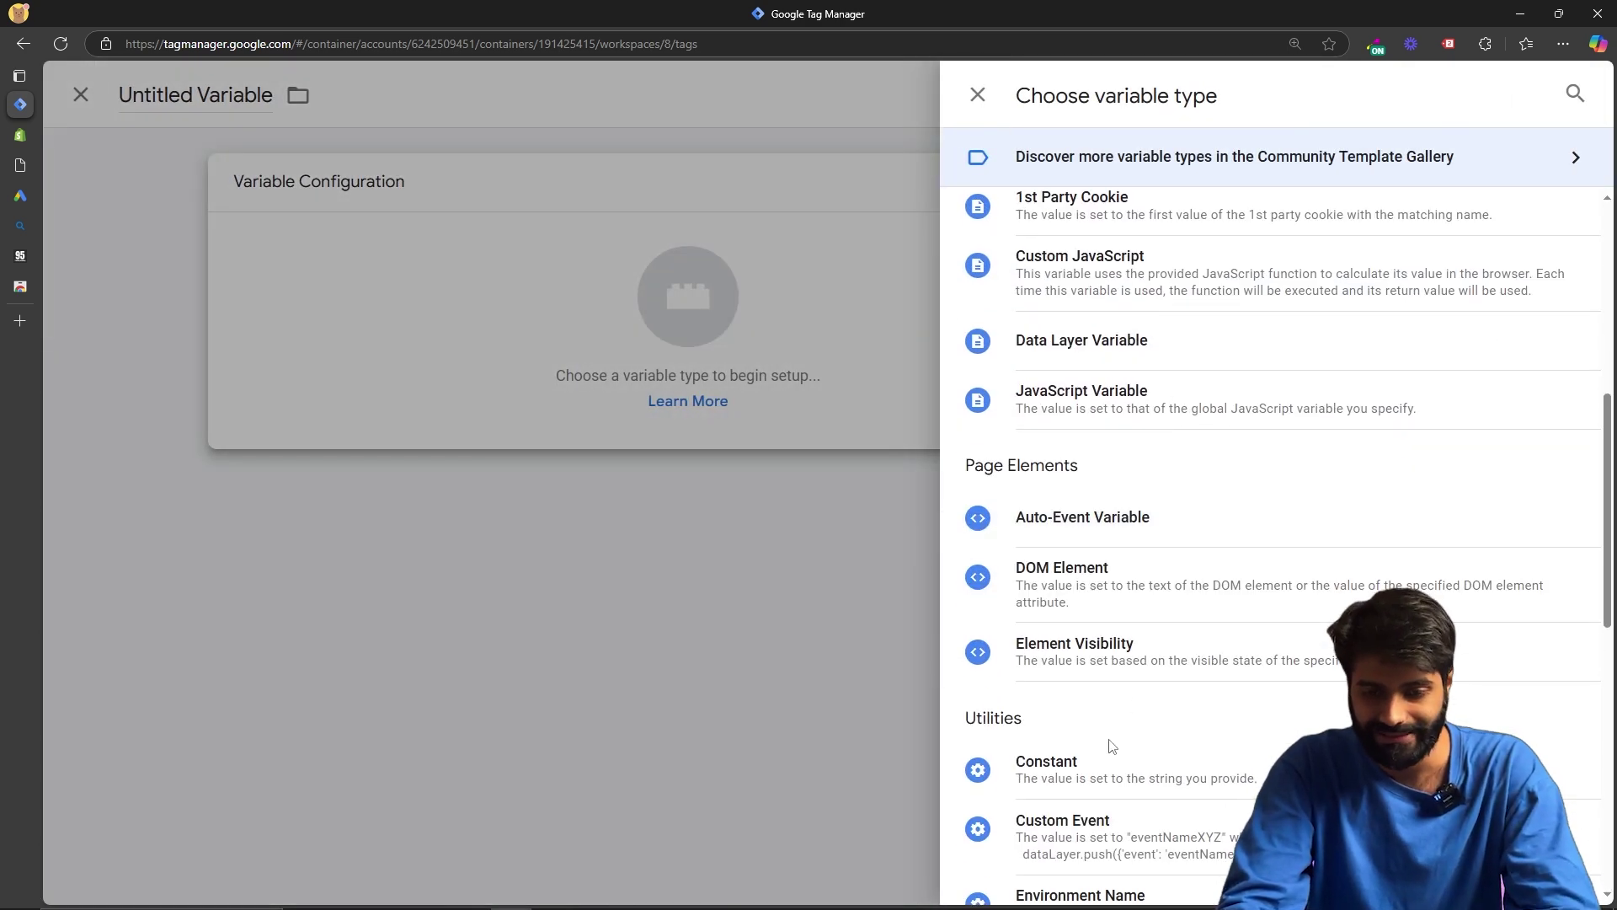
click(1090, 769)
click(539, 384)
key(ctrl+v)
click(481, 95)
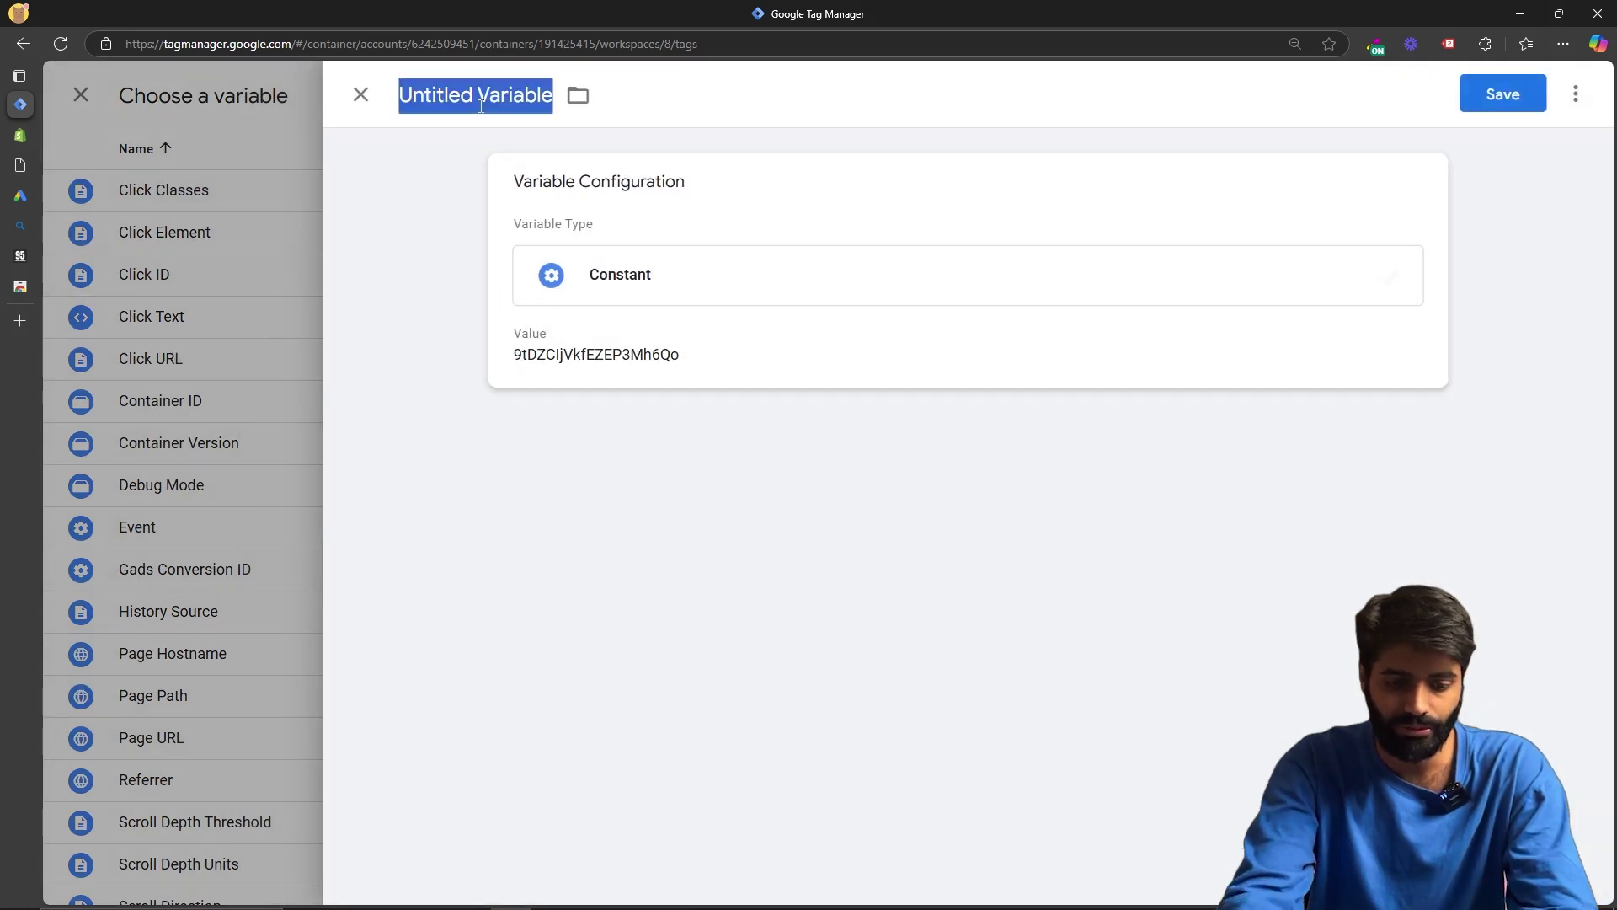
text(Gads CL_AllPageV)
text(iew)
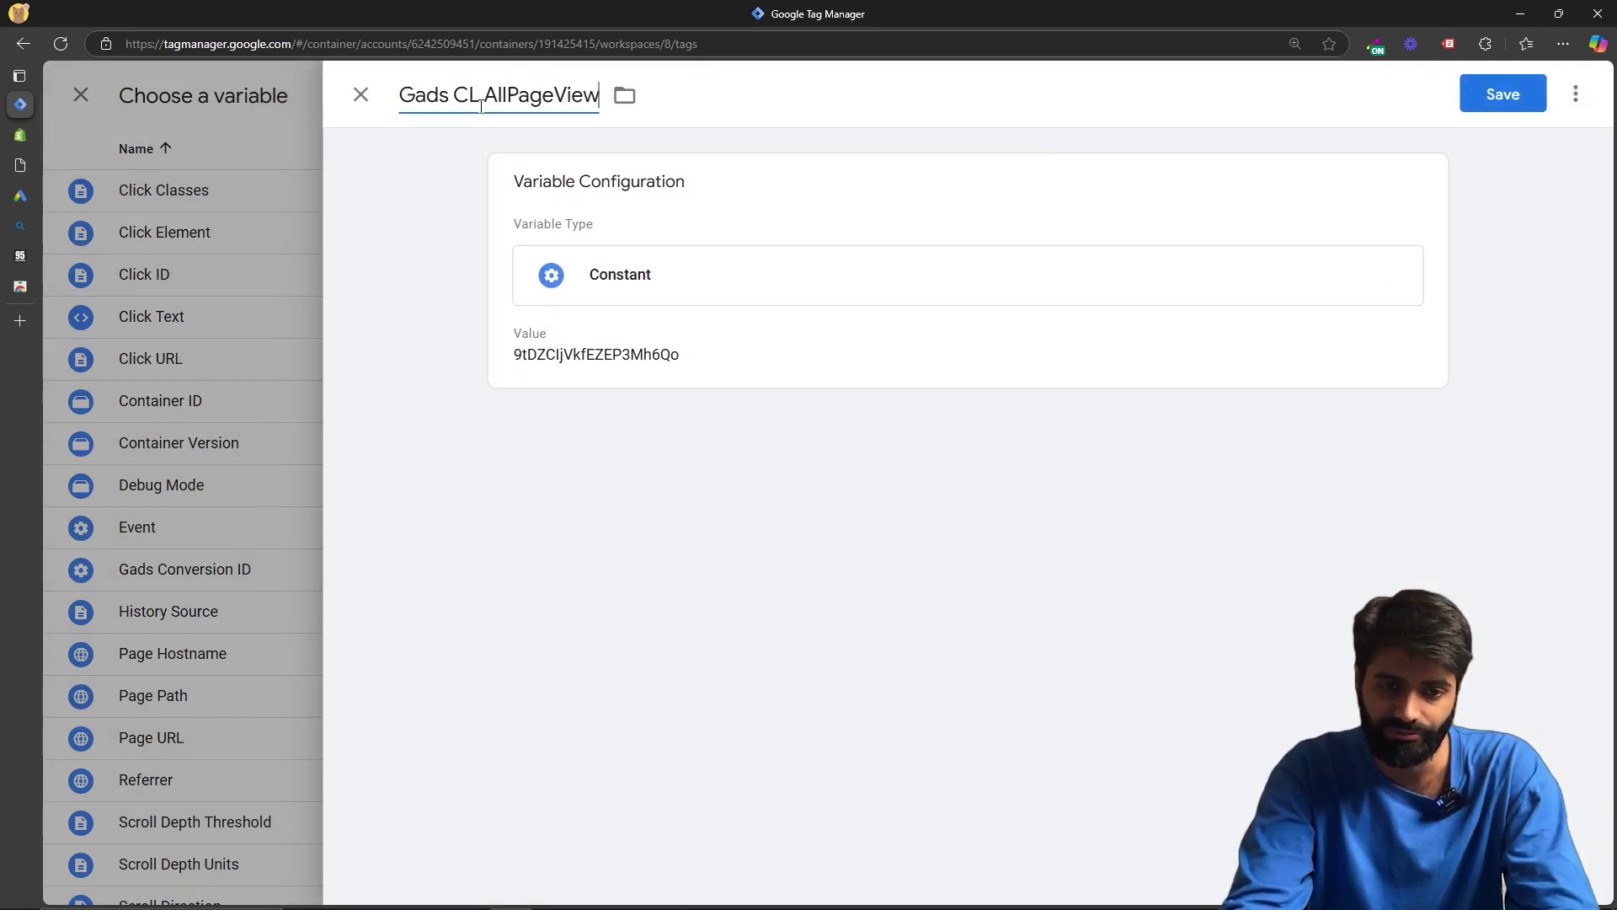
text(s)
click(1533, 96)
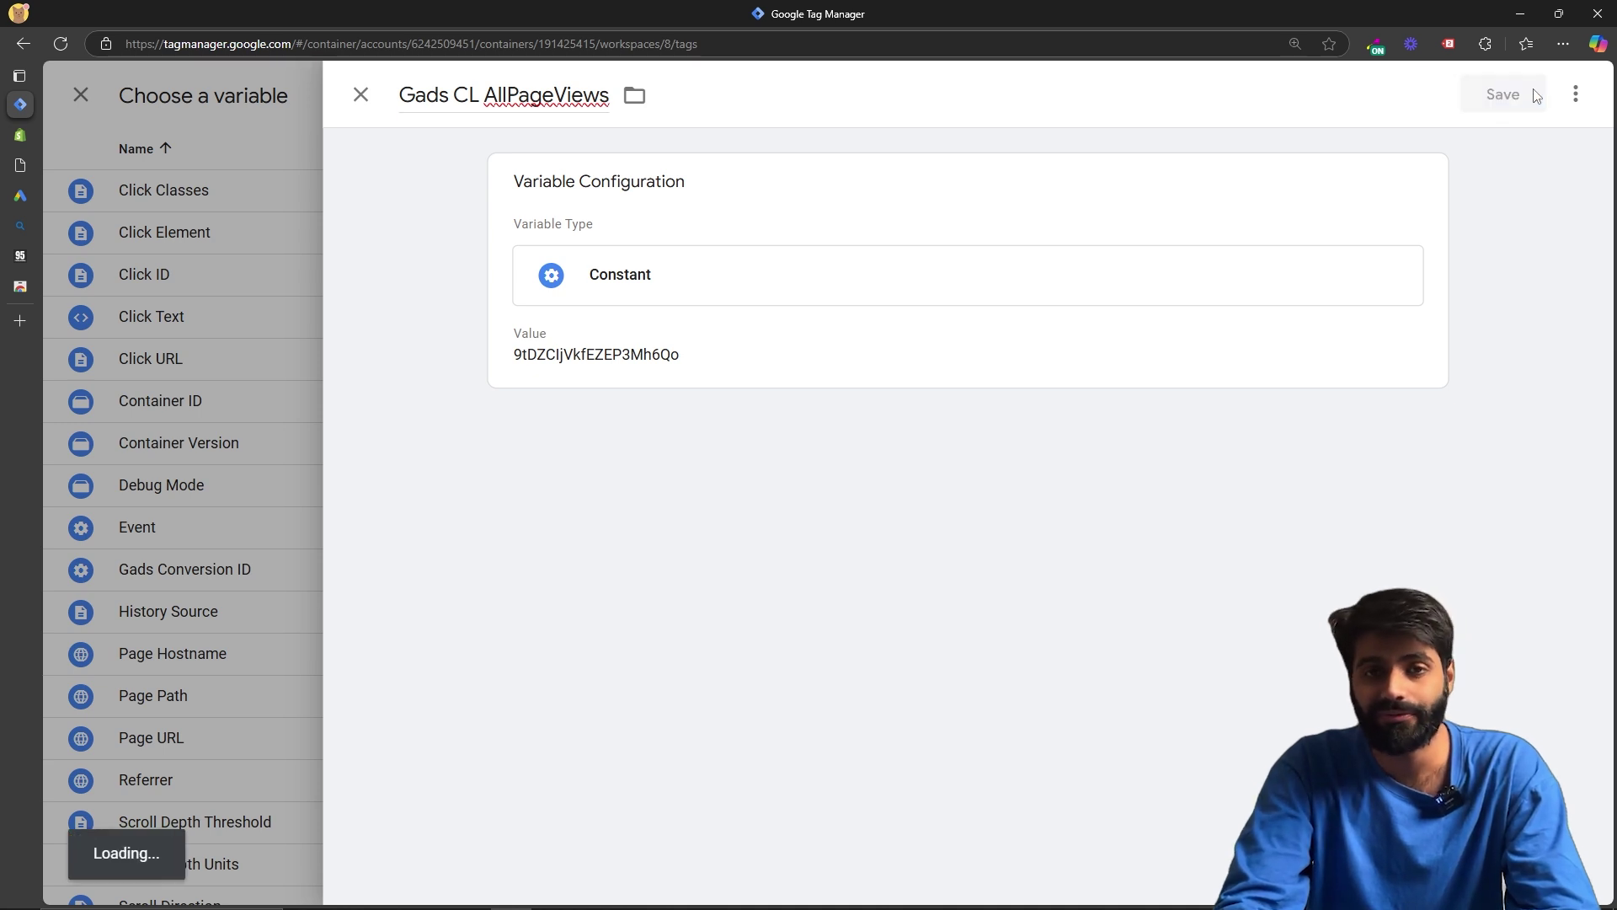
scroll(790, 443, down, 5)
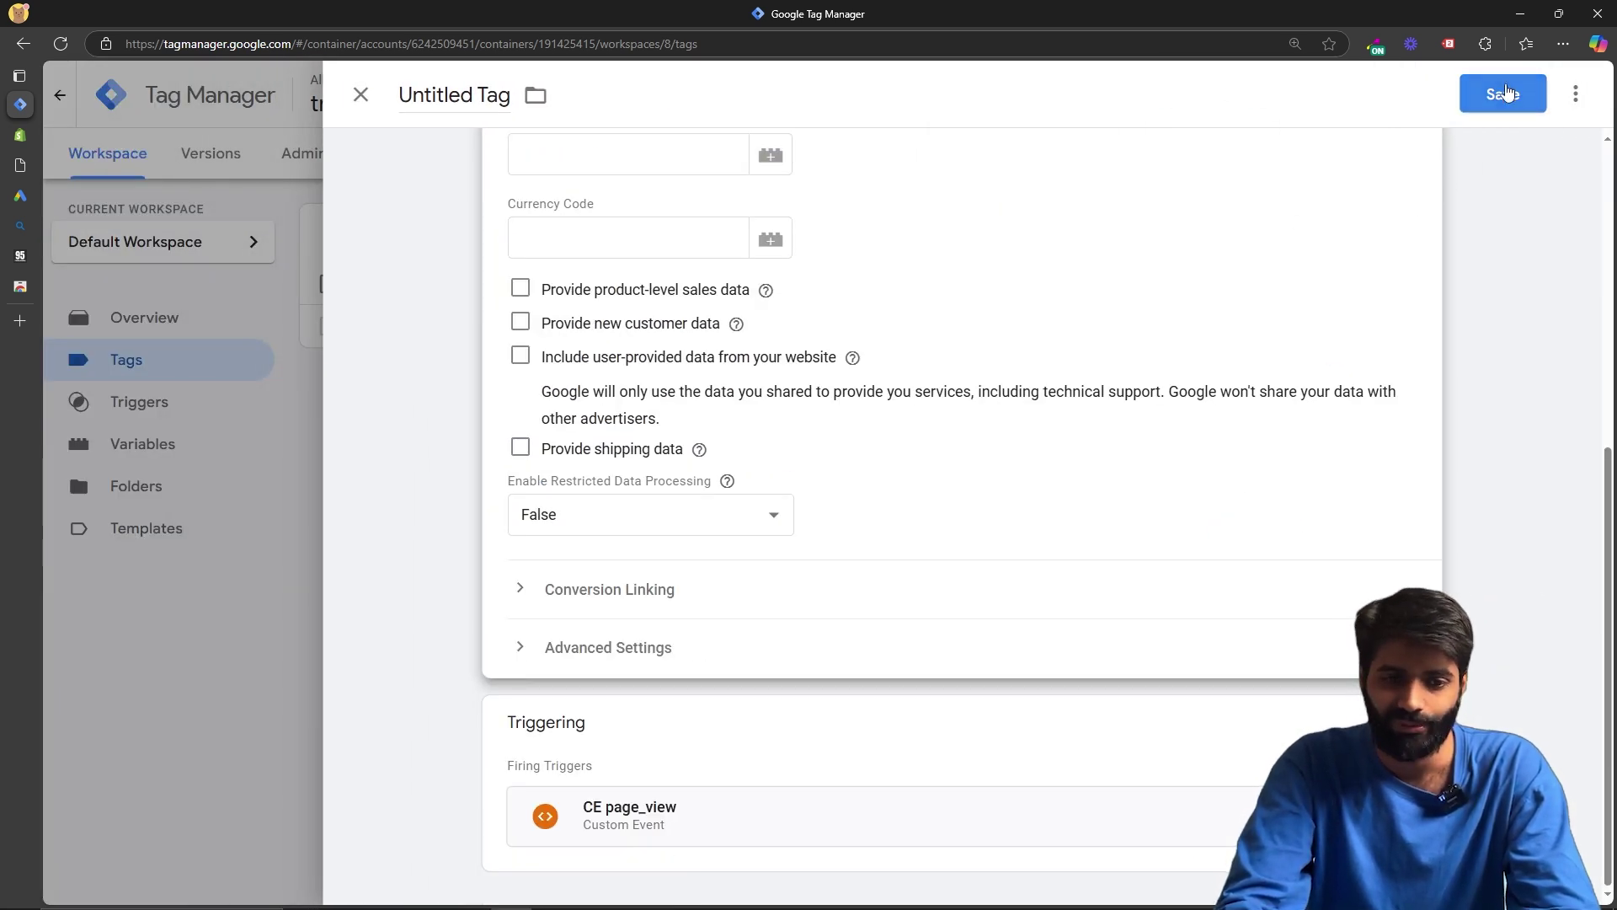
Step: Save the conversion tracking tag under the name 'Gads CT AllPageViews'
click(1505, 90)
text(Gads CT AllPageViews)
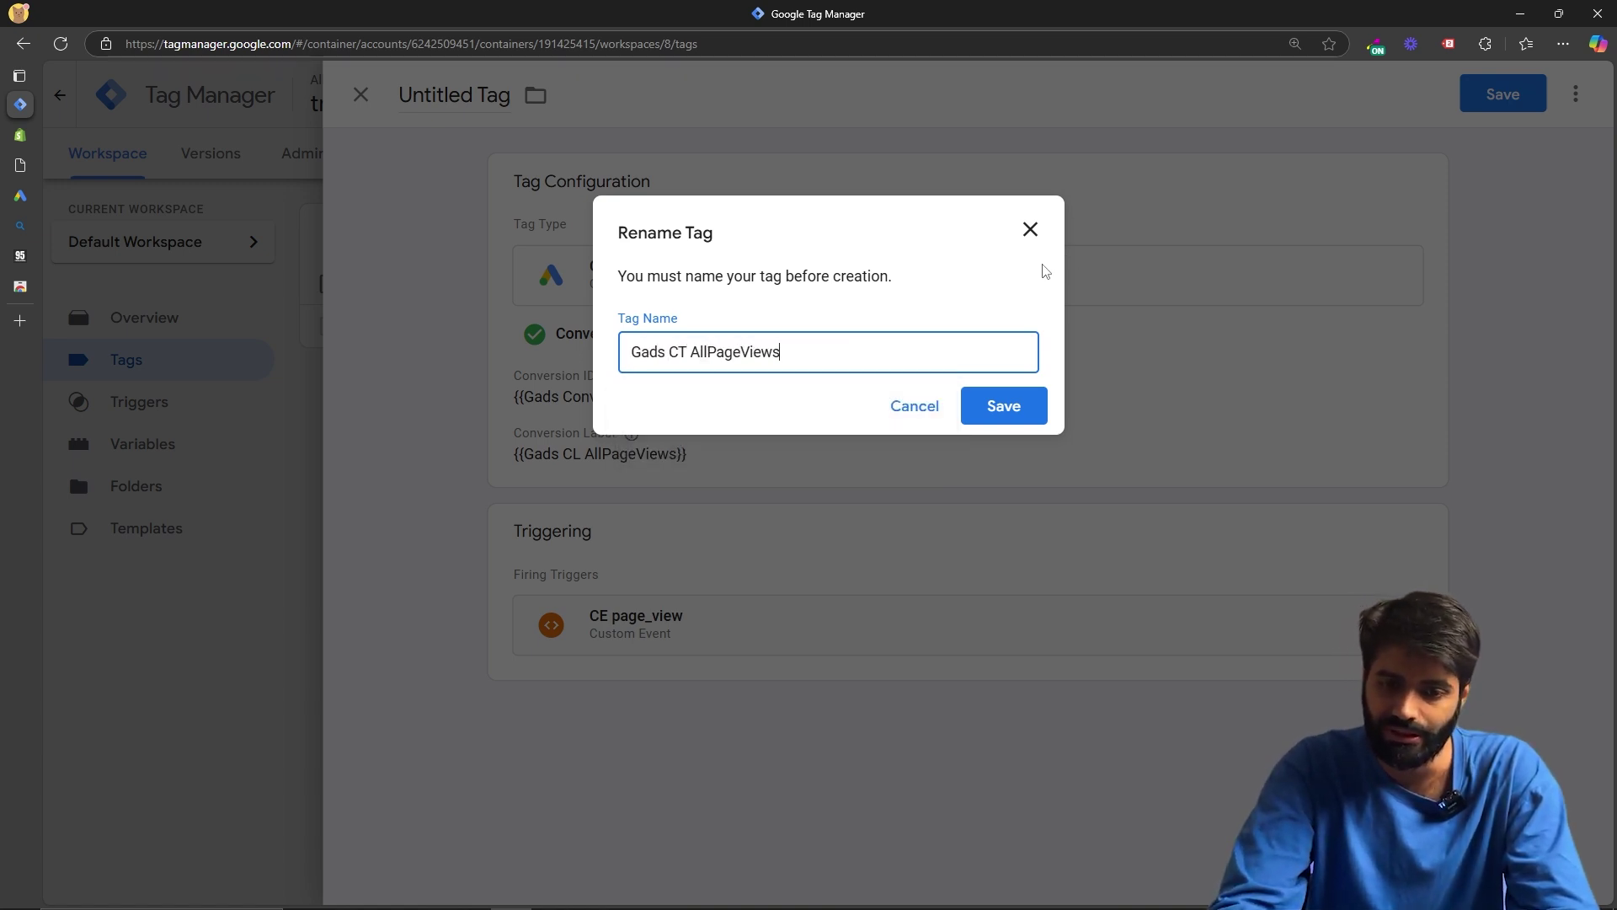
click(1004, 406)
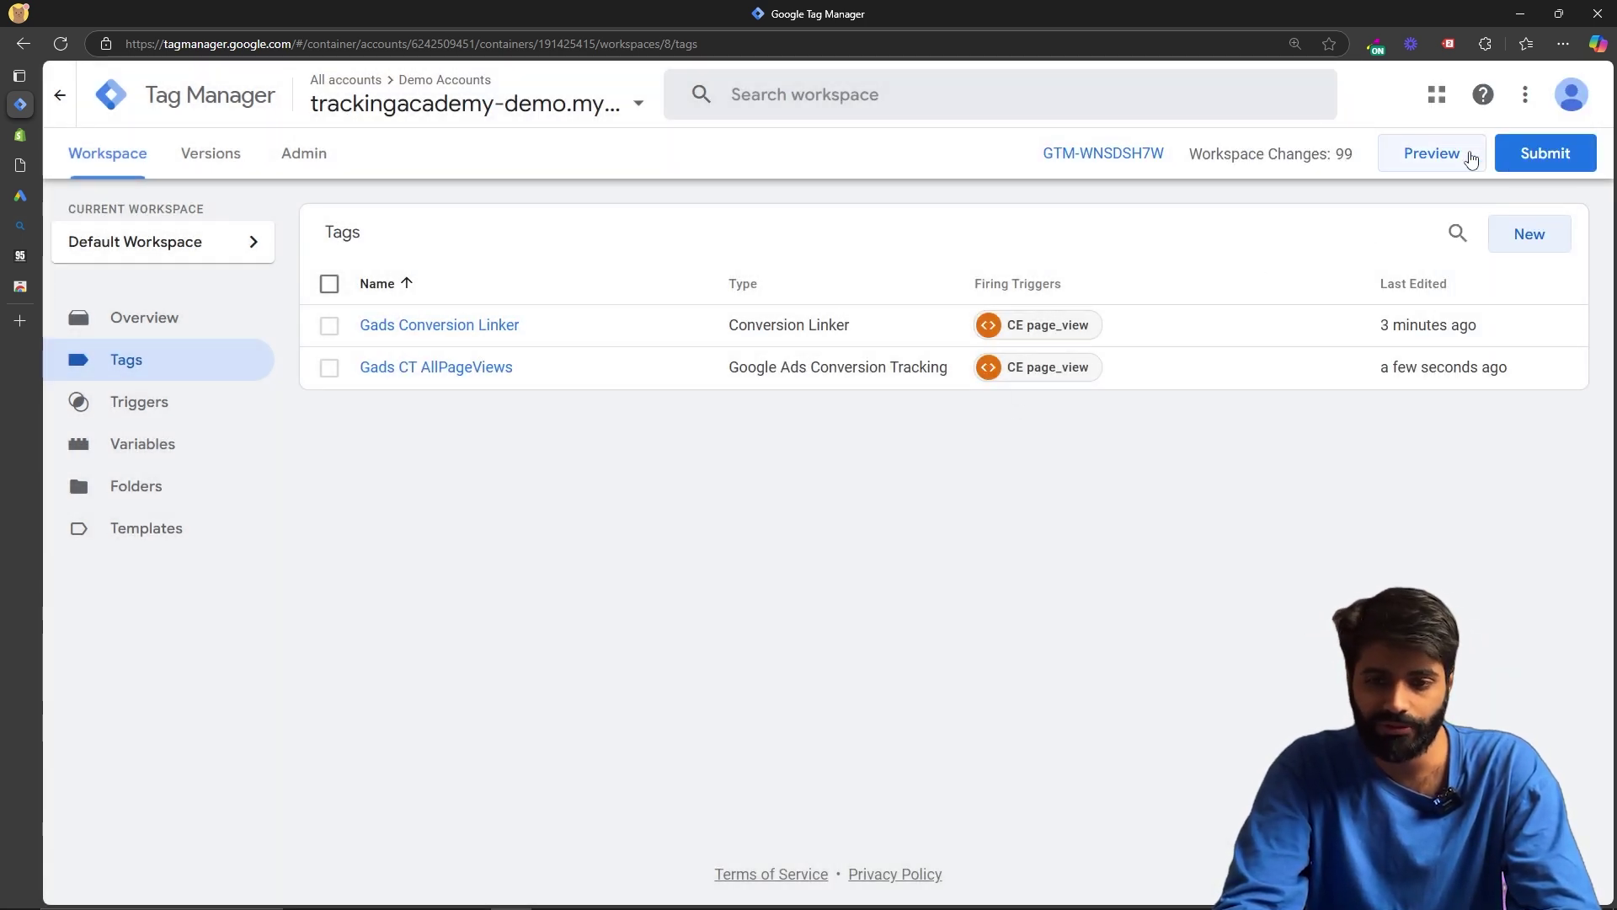
Step: Publish the container as version '[TrackingAcademy] Added Gads AllPageViews', then return to Google Ads
click(1545, 155)
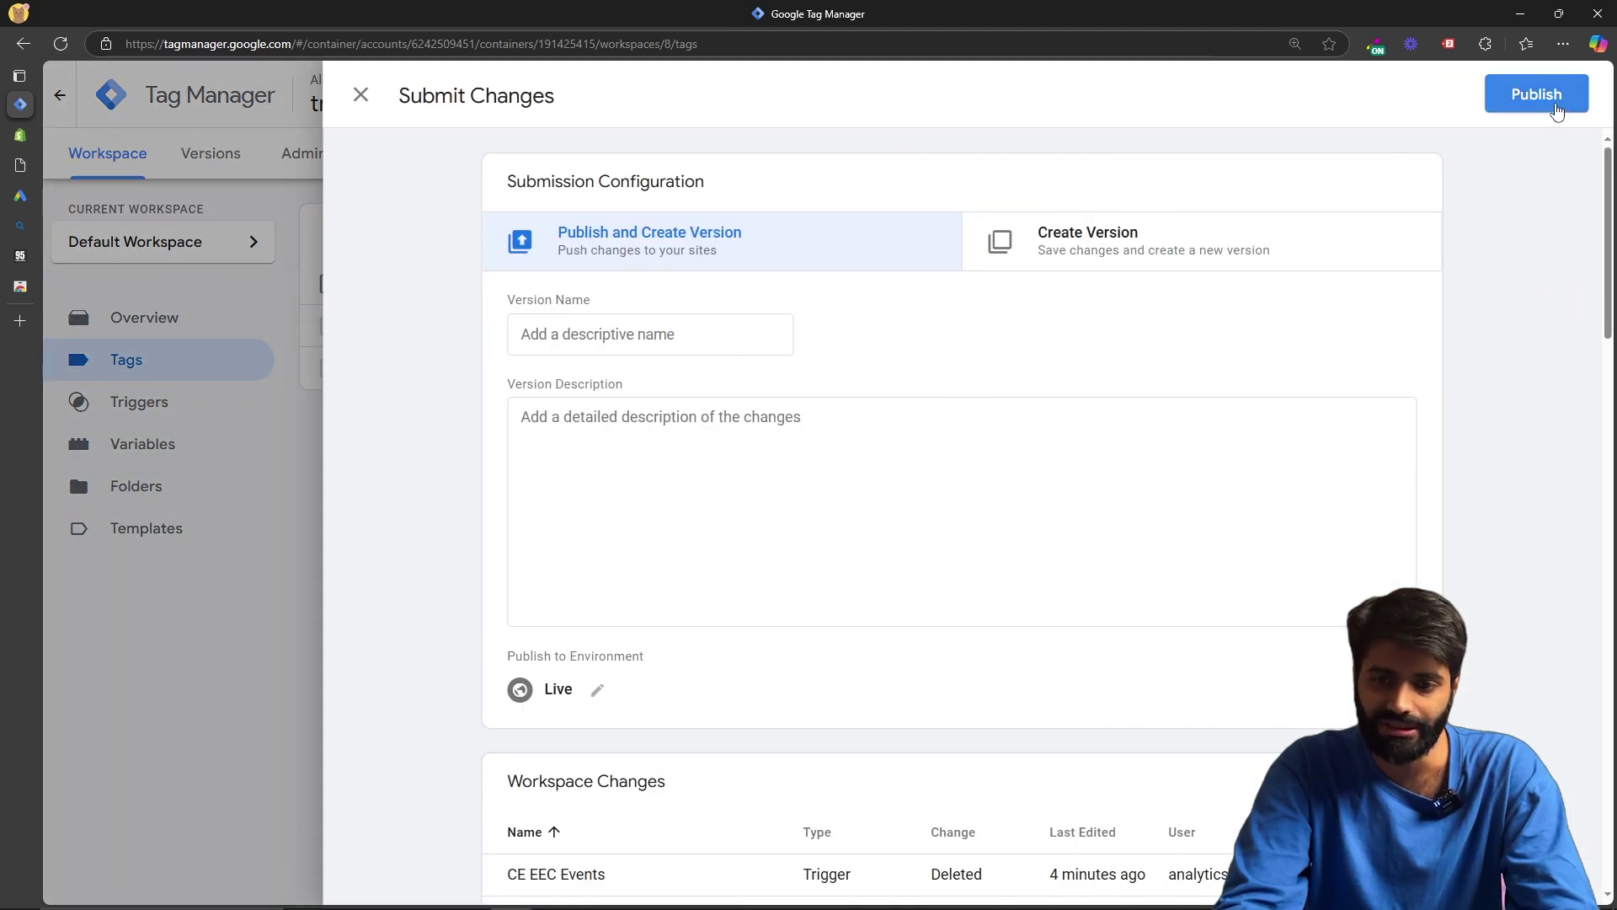
click(1557, 107)
click(954, 396)
text([TrackingAcademy] Added Gads AllPageViews Event s)
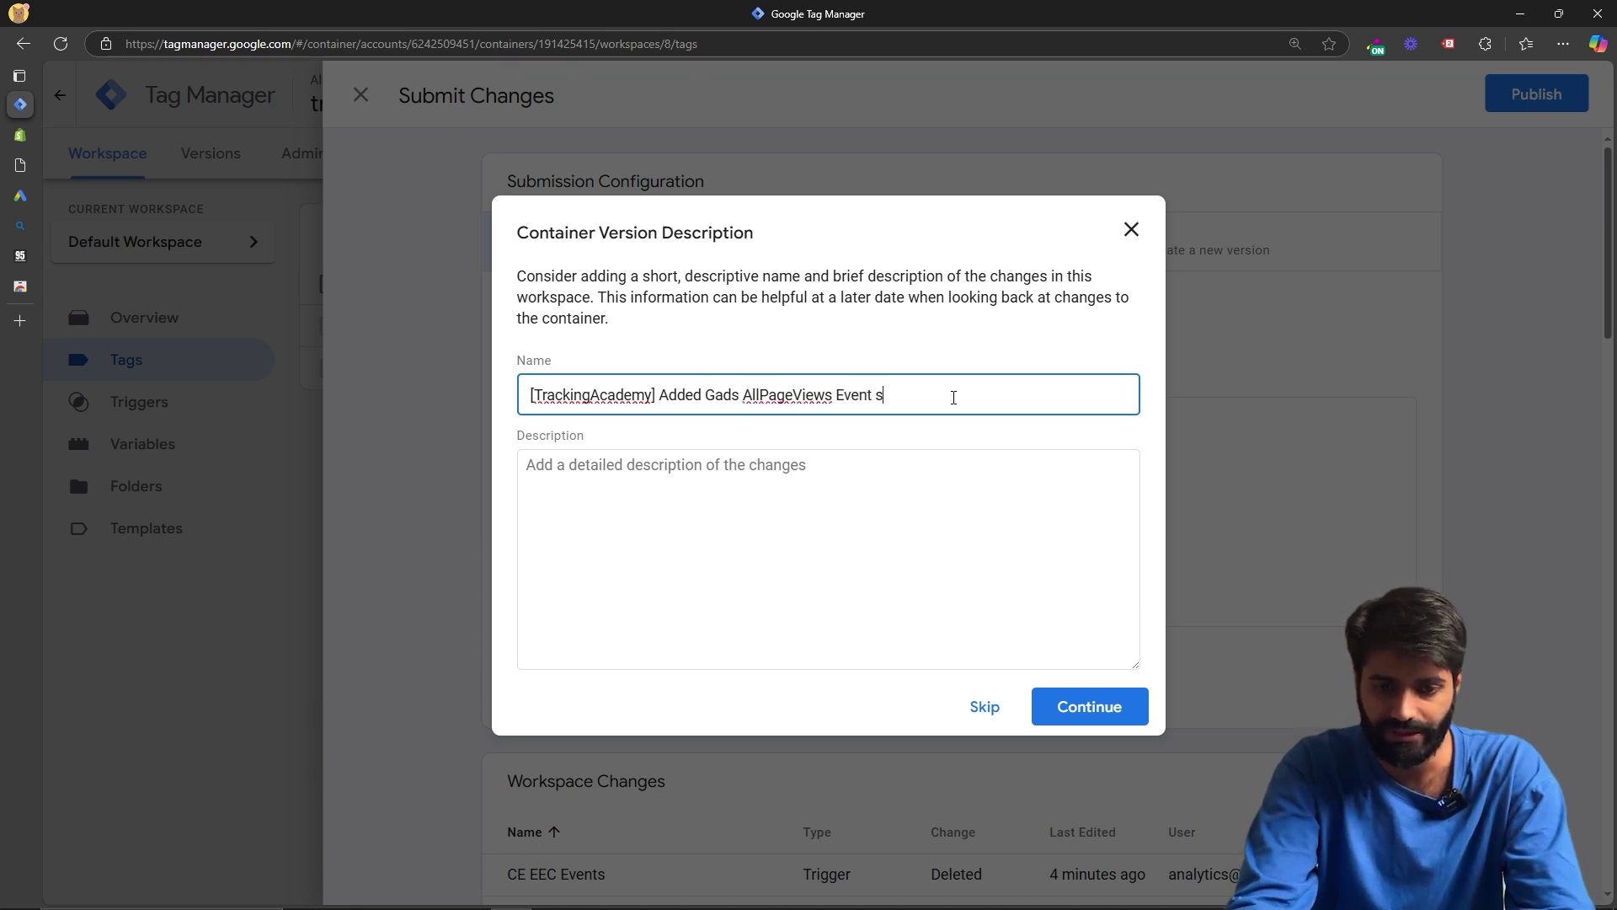
click(1077, 706)
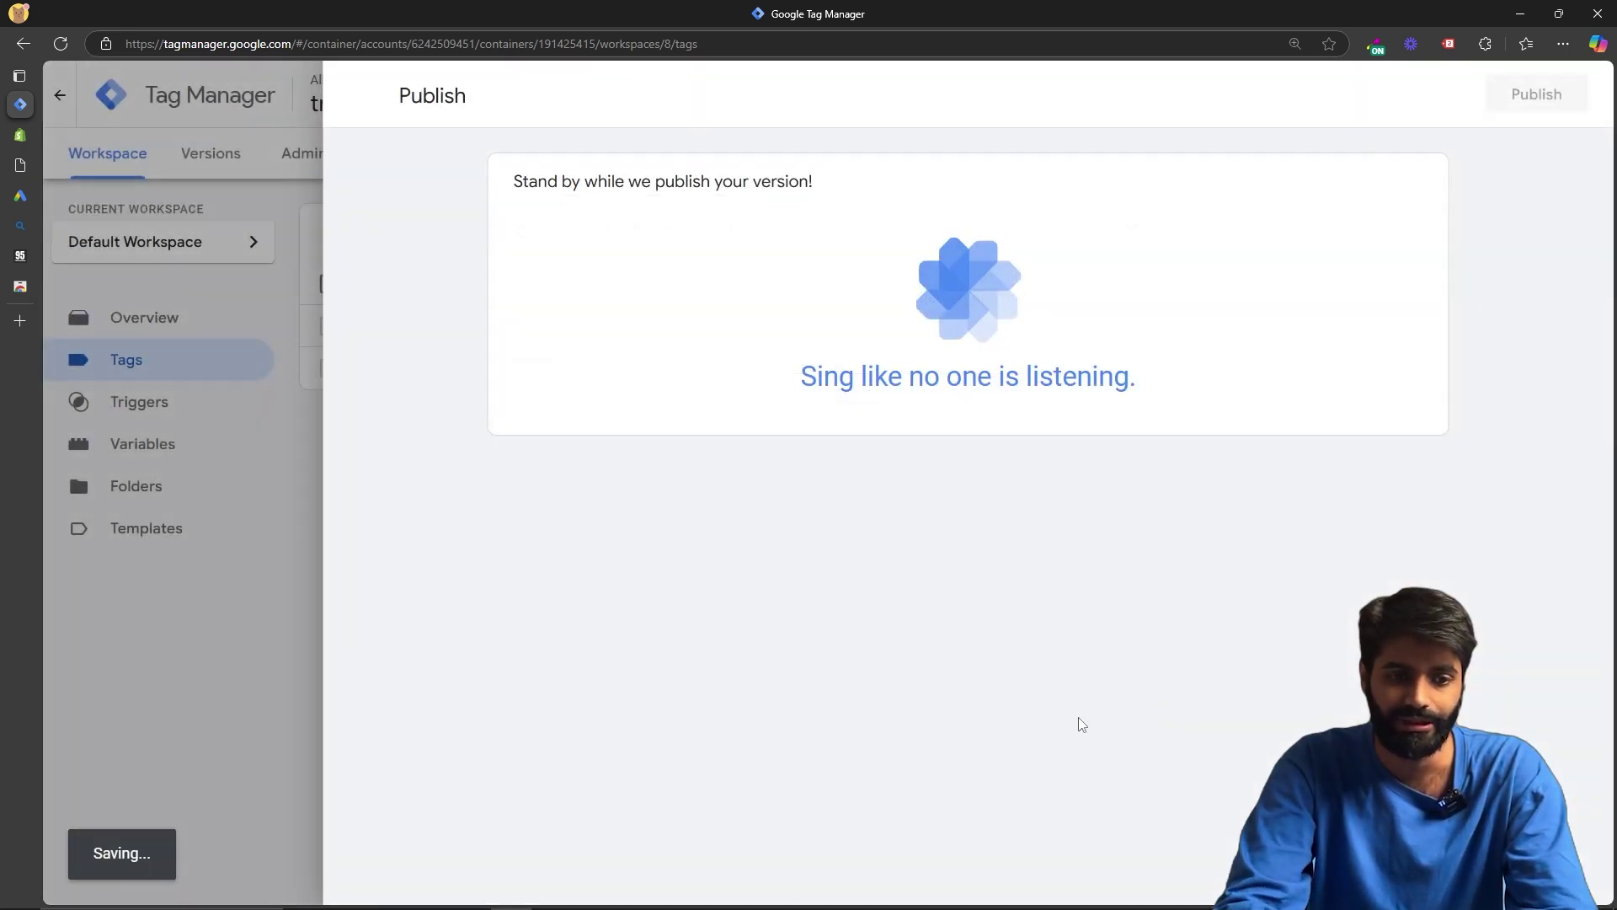
click(21, 196)
scroll(907, 649, down, 3)
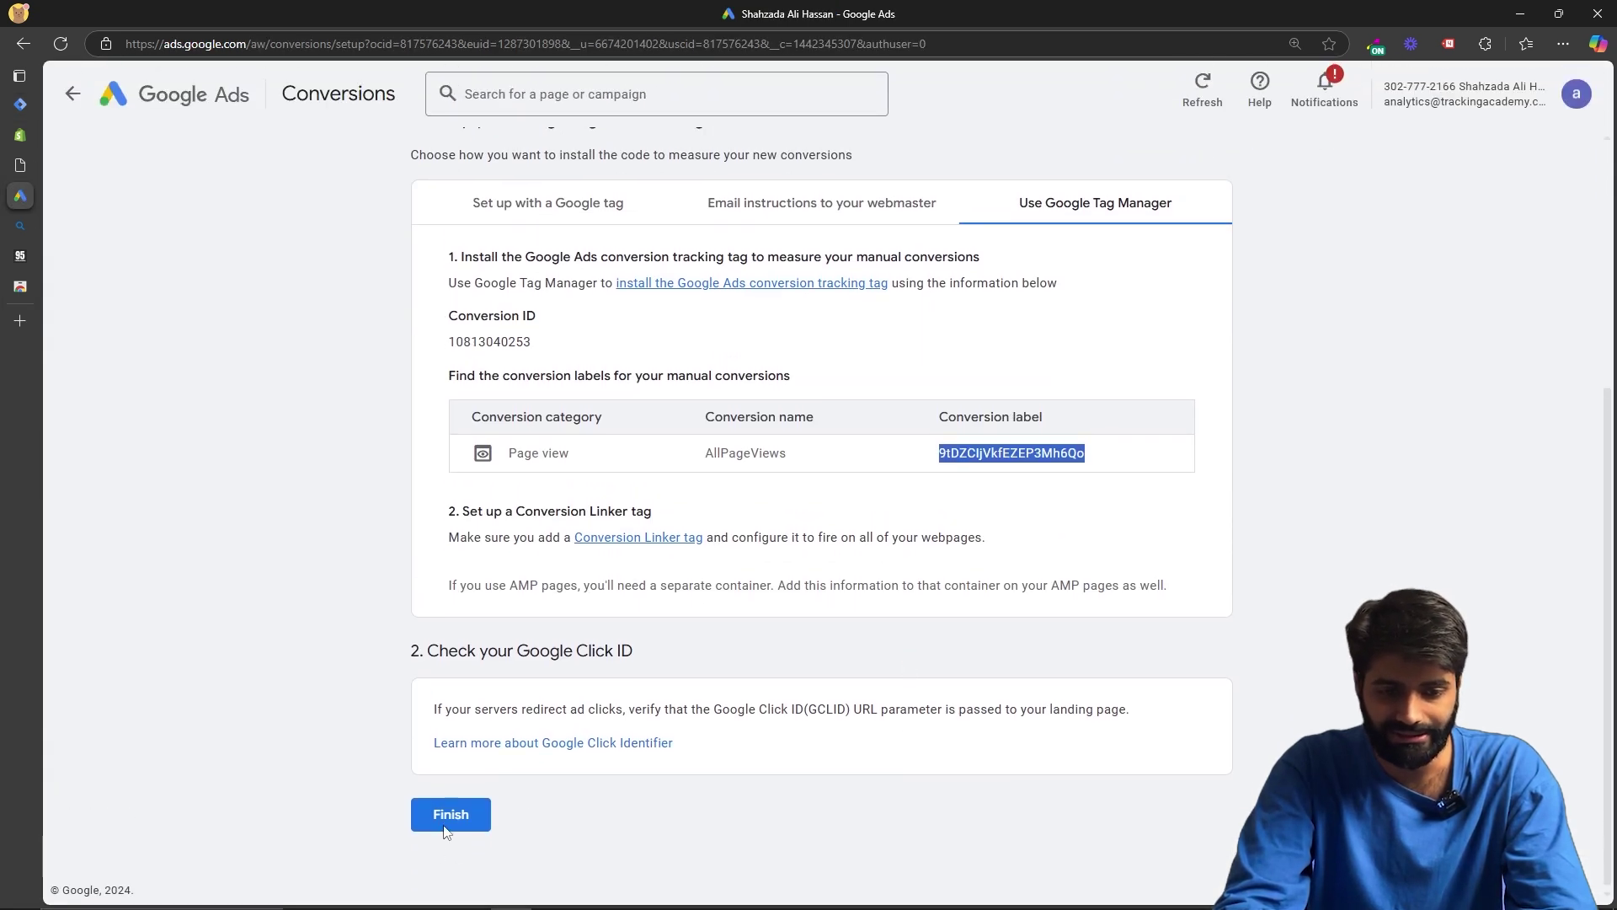
Step: Finish the AllPageViews conversion, confirm GTM Version 8 is published, and launch the DataLayer pixel test
click(451, 815)
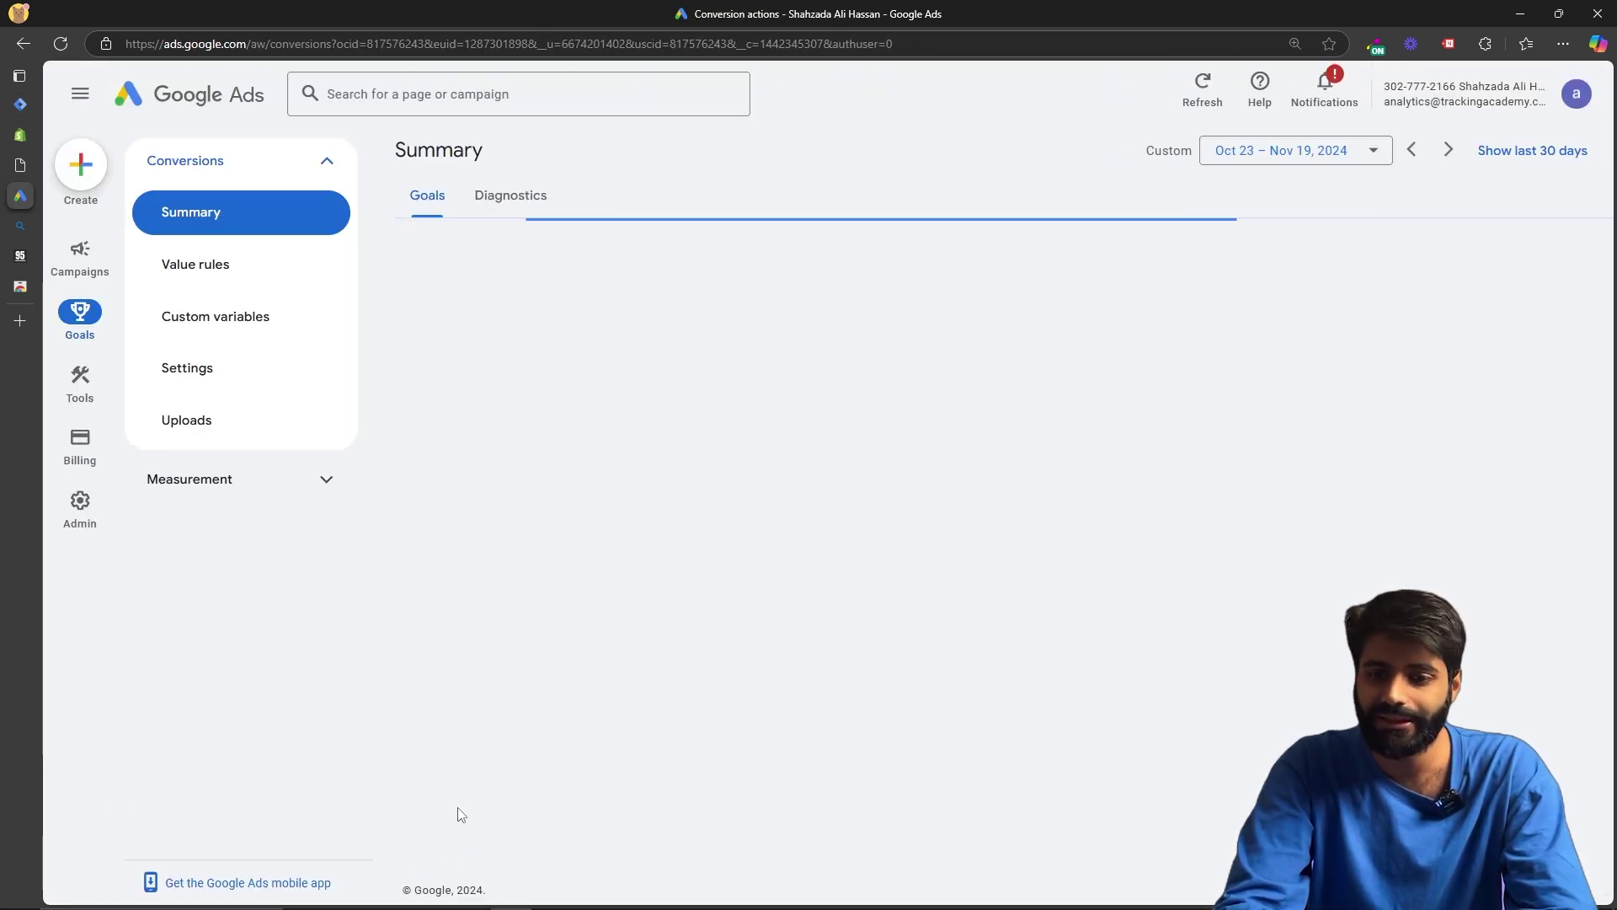
scroll(460, 814, down, 10)
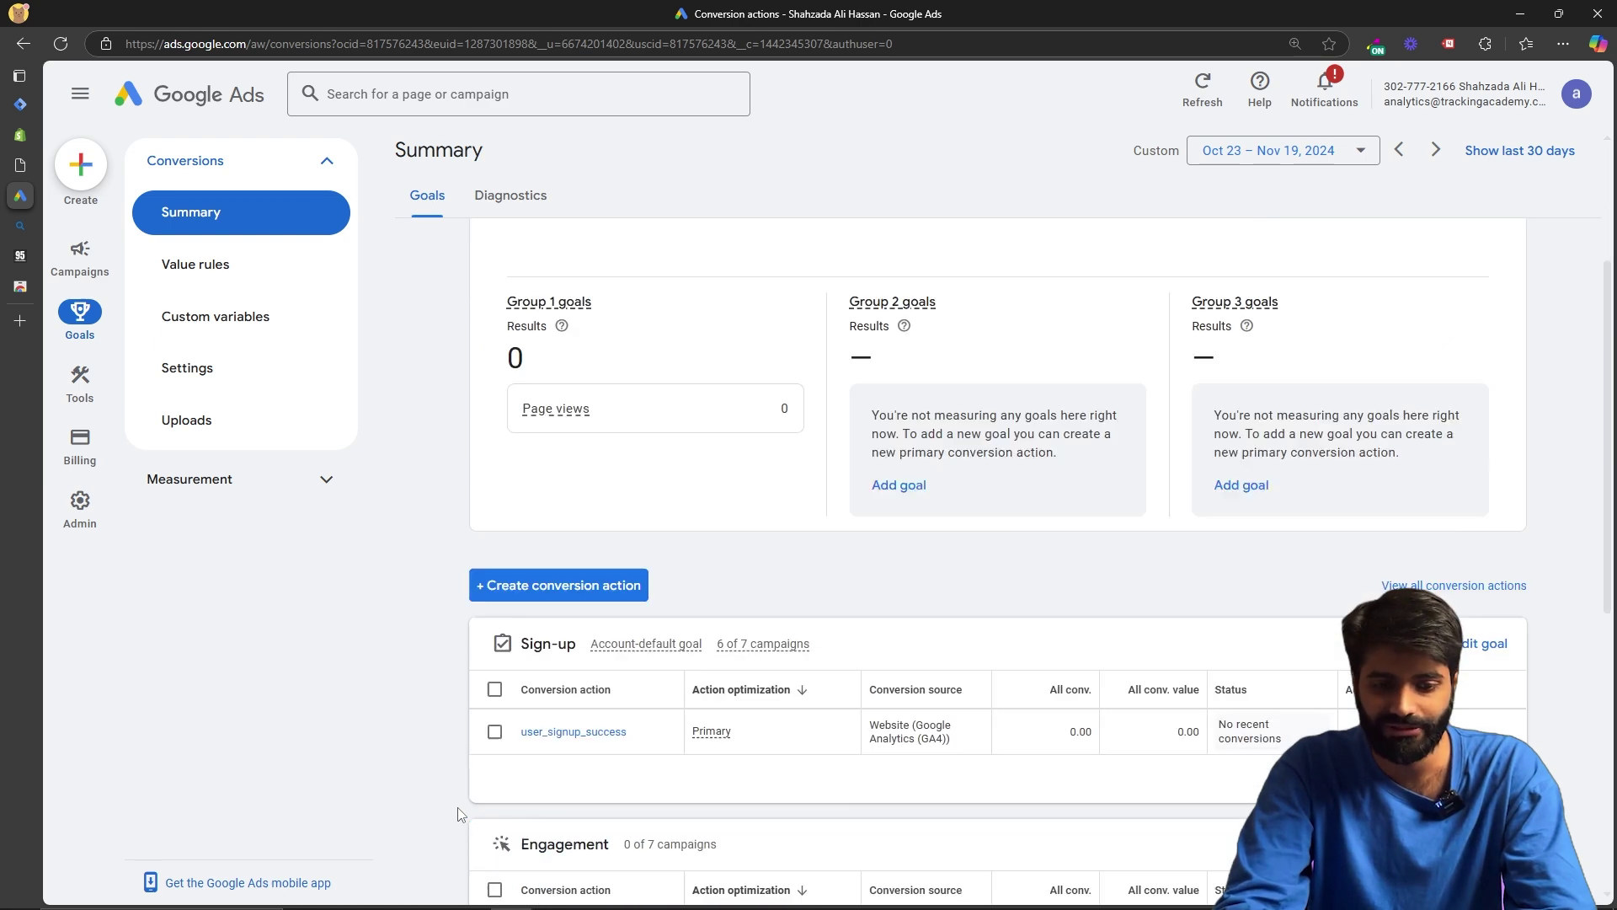
click(20, 103)
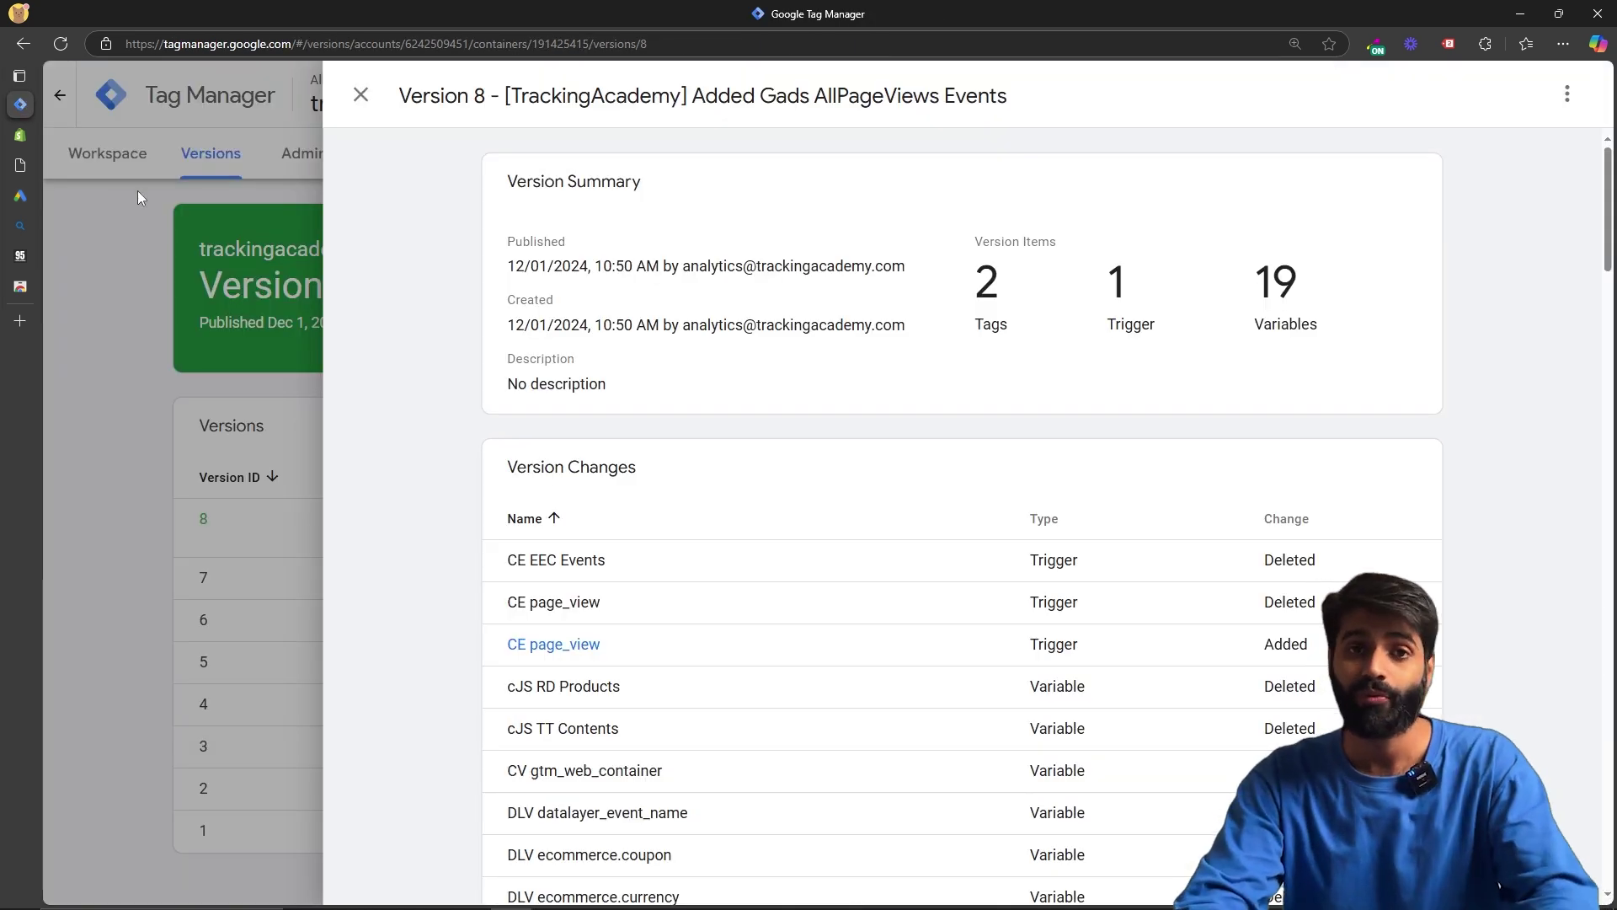
click(20, 142)
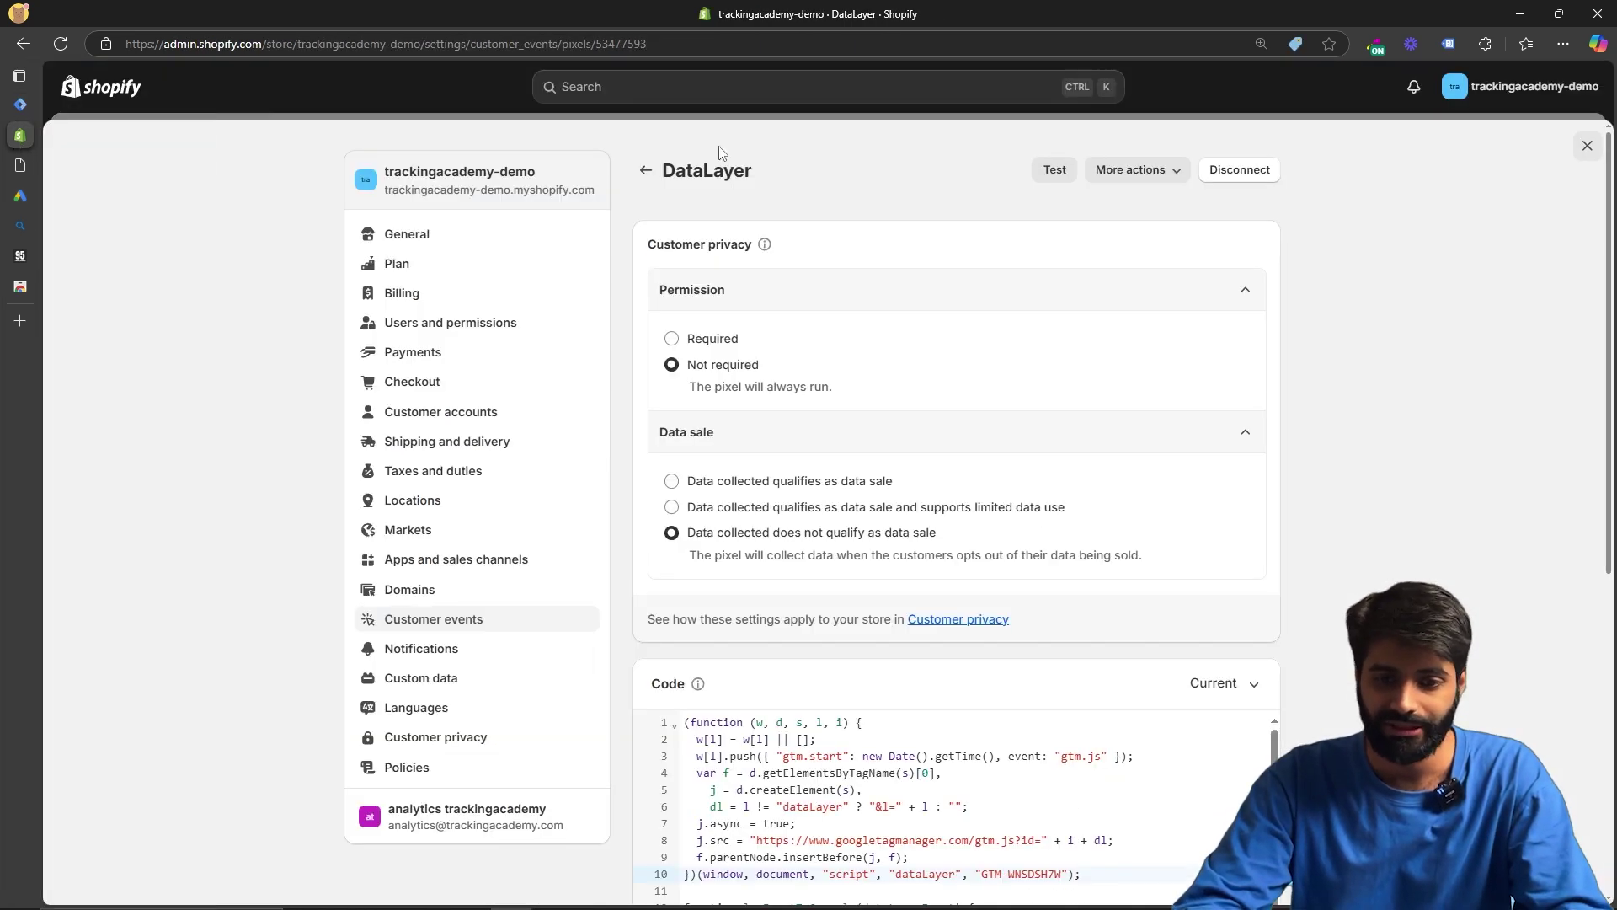
click(1058, 177)
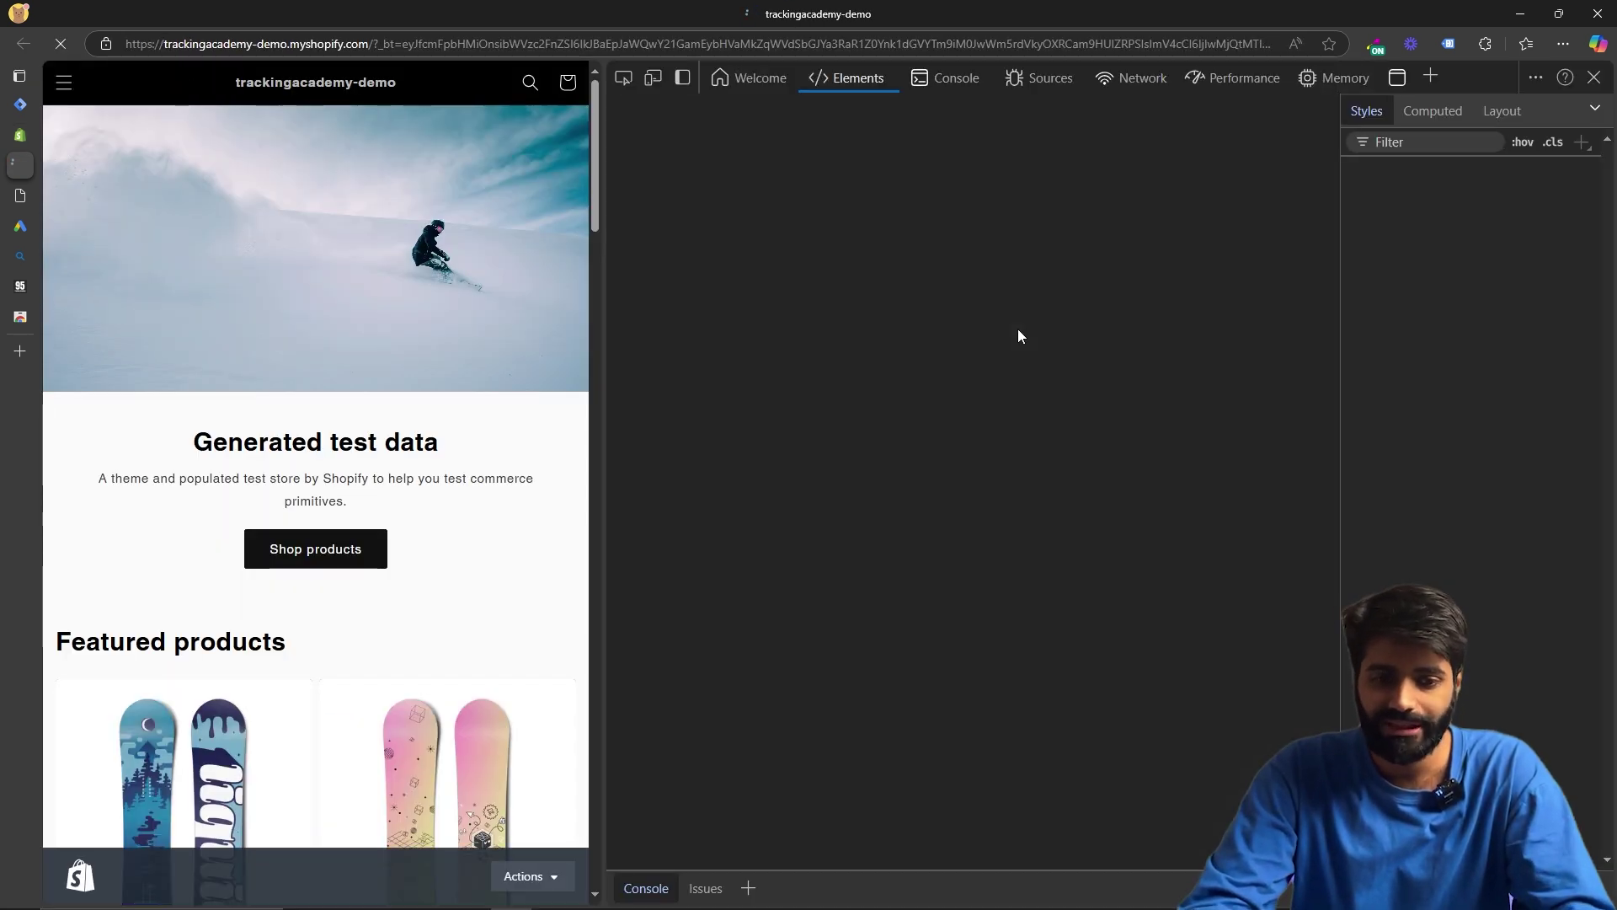
Step: Filter the storefront's DevTools network requests by 'google'
click(1120, 80)
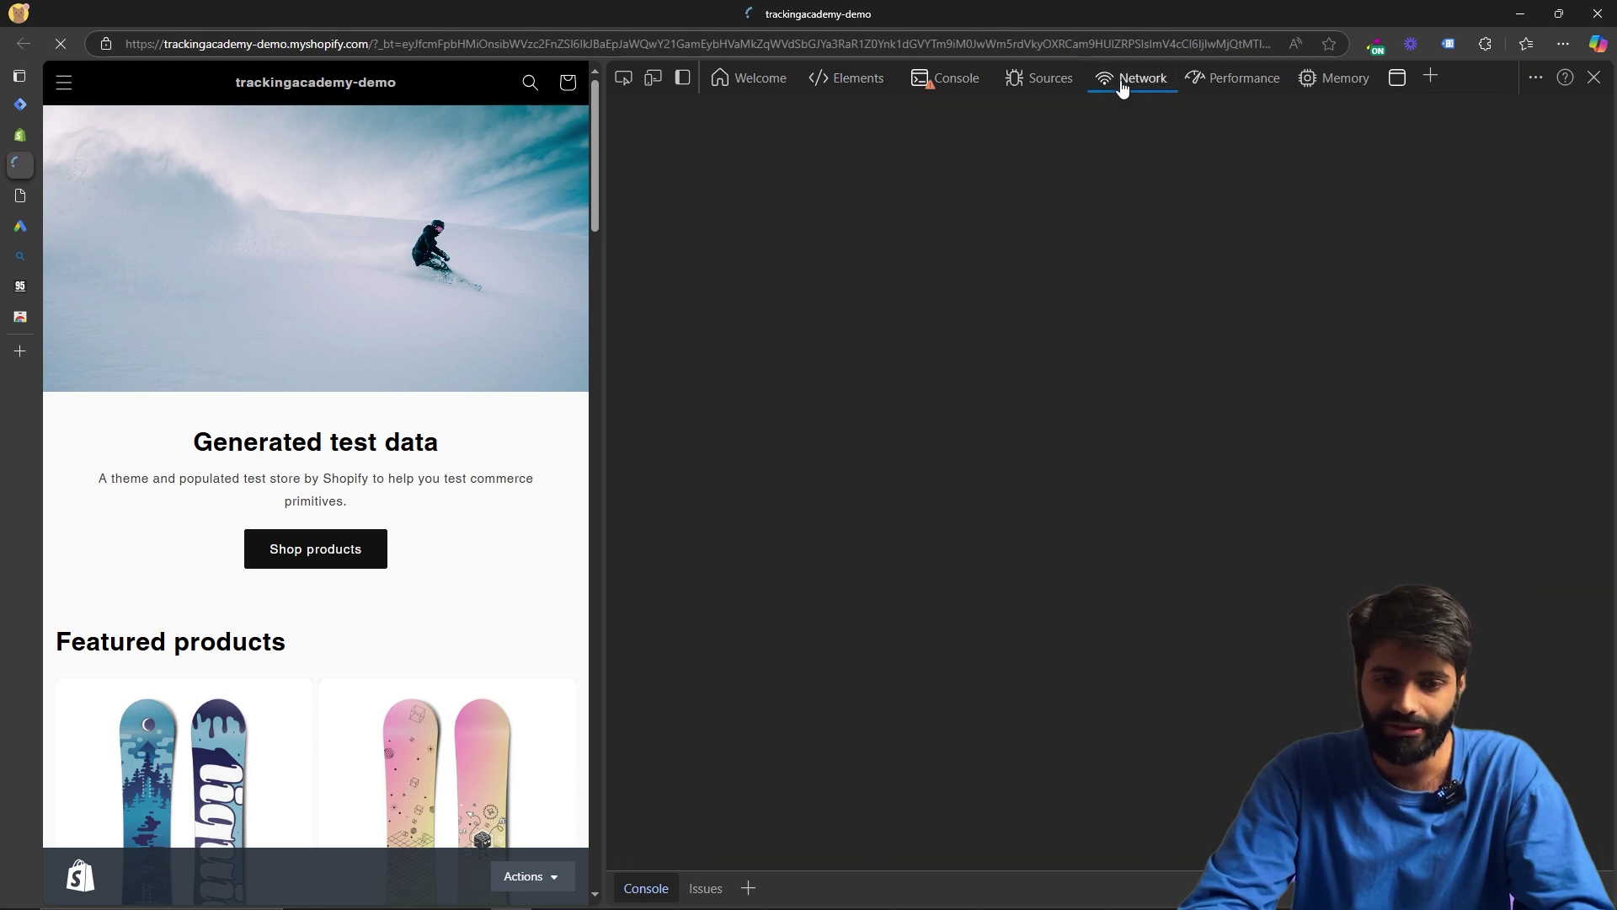
triple_click(688, 146)
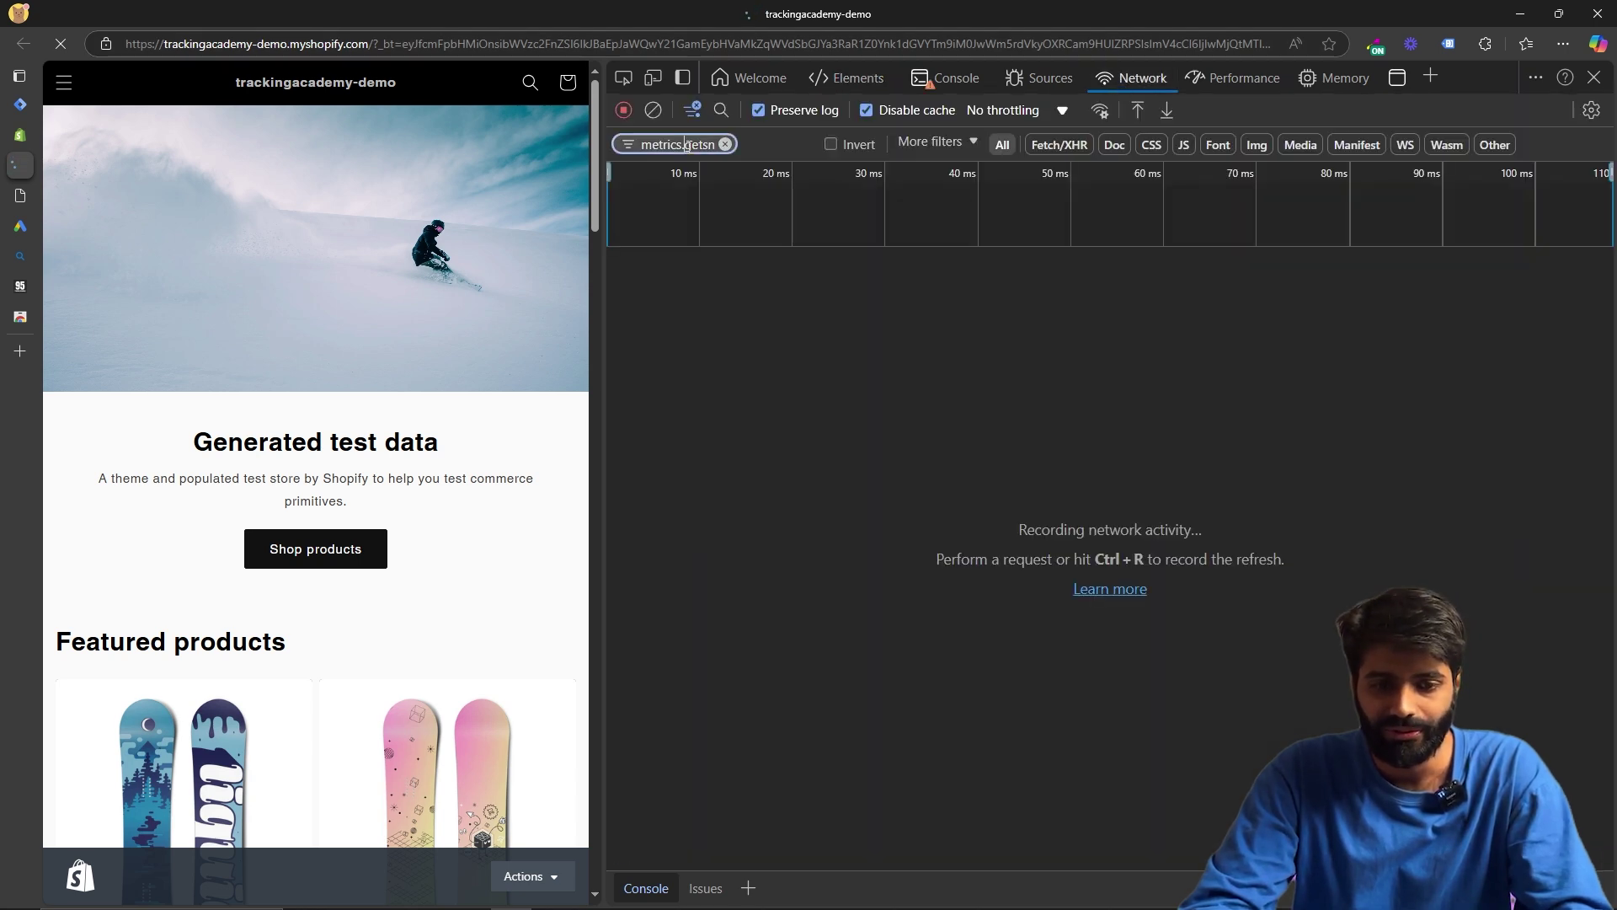
text(google)
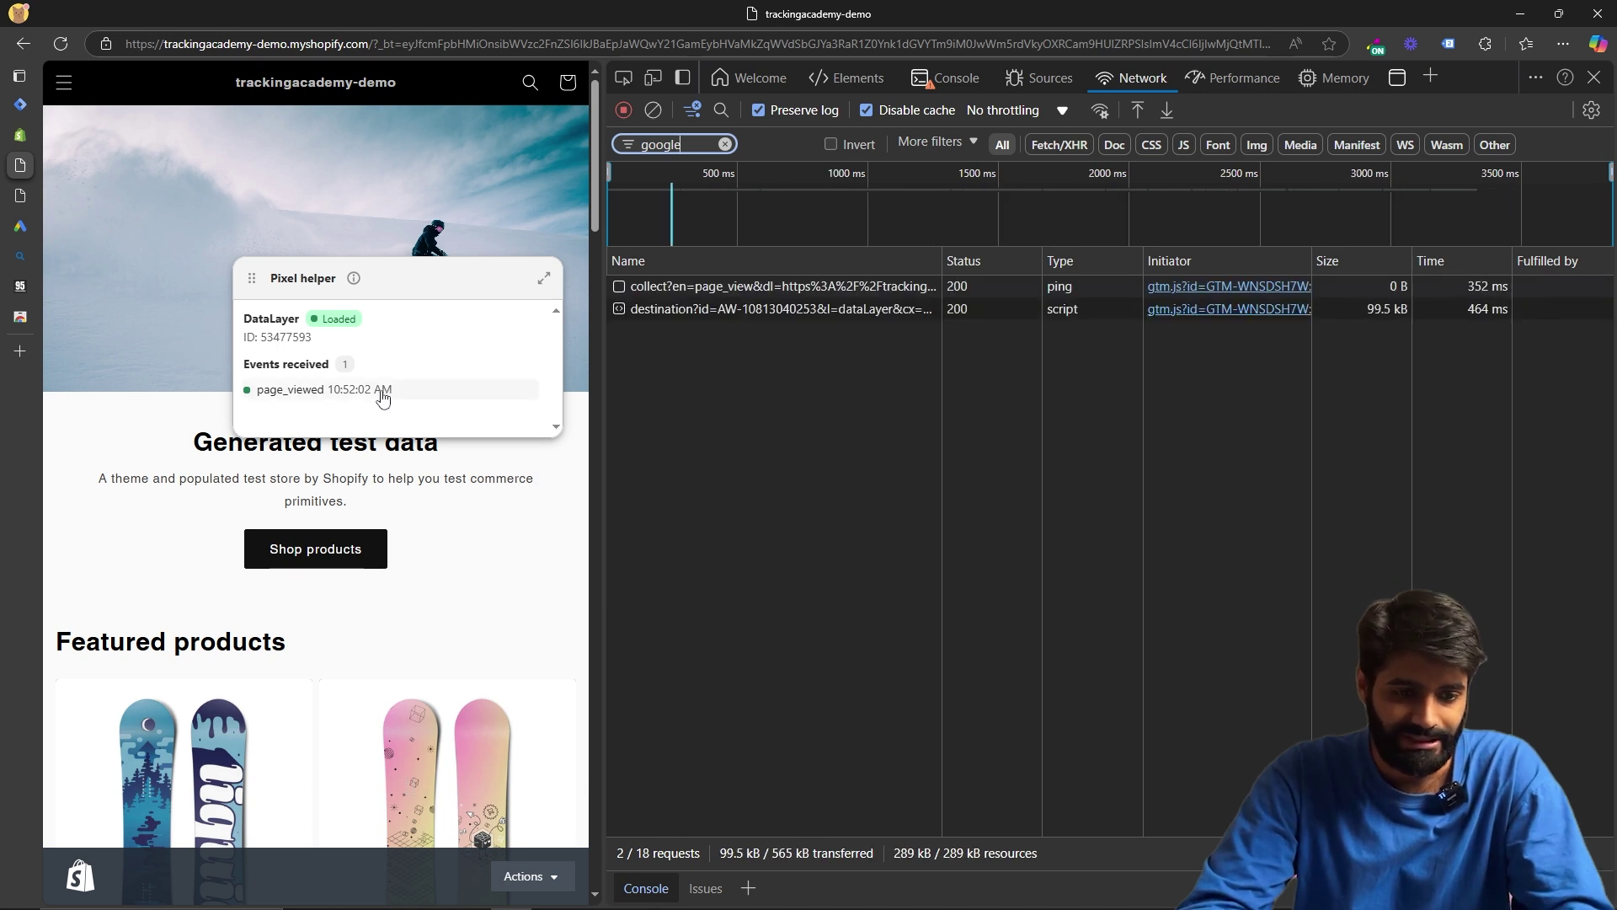
Step: Reveal the page_viewed event data in Pixel helper and view the console log
click(381, 390)
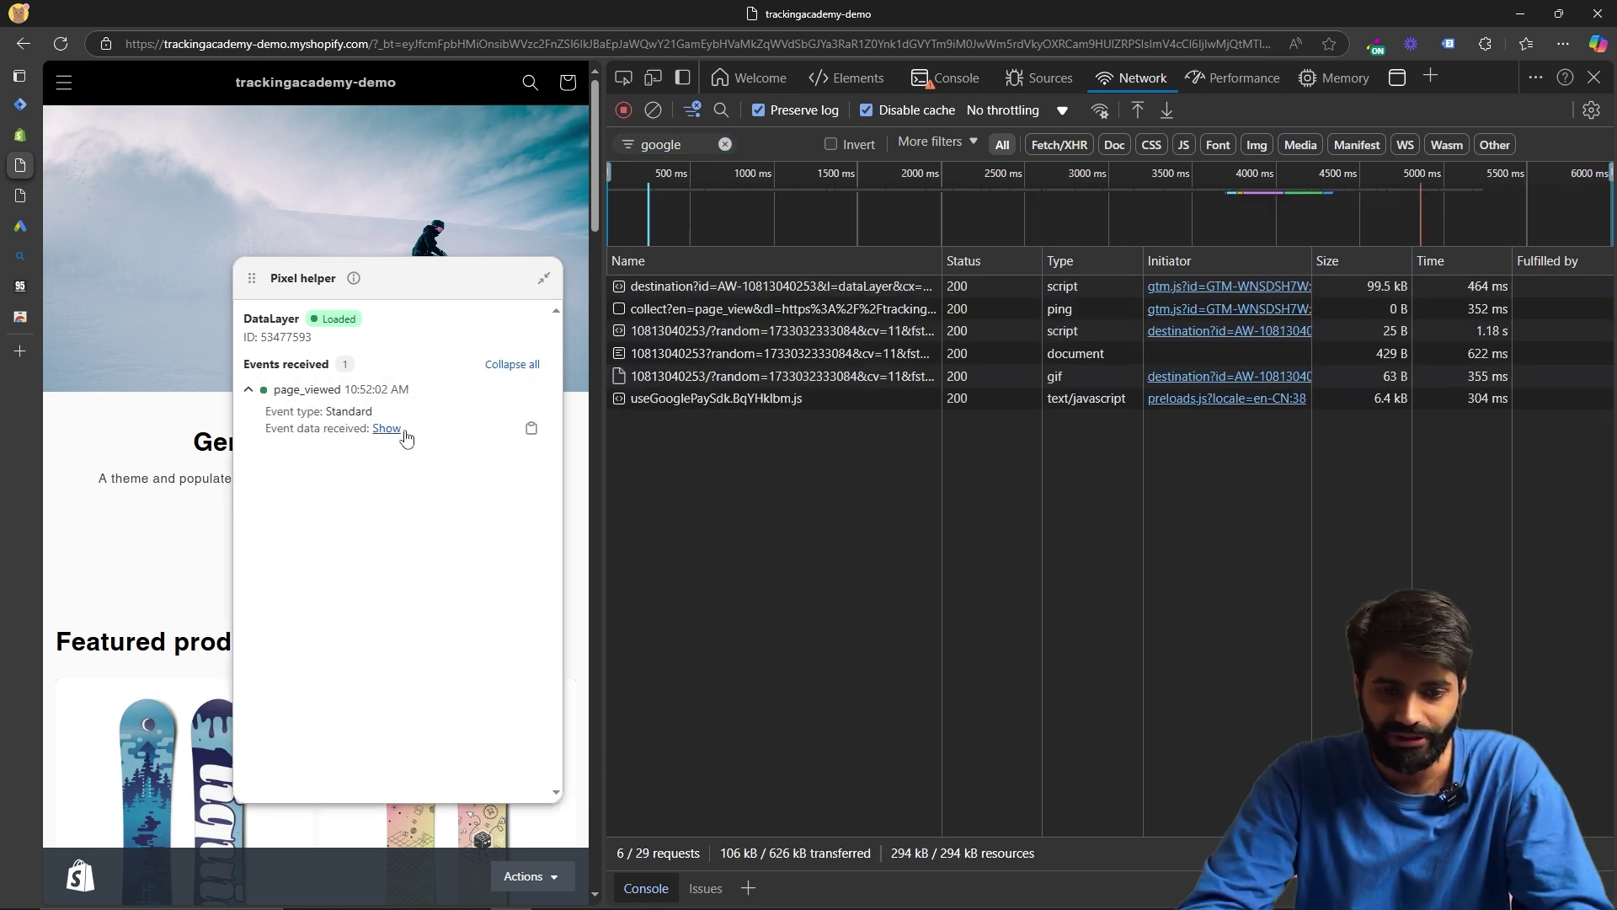
click(404, 434)
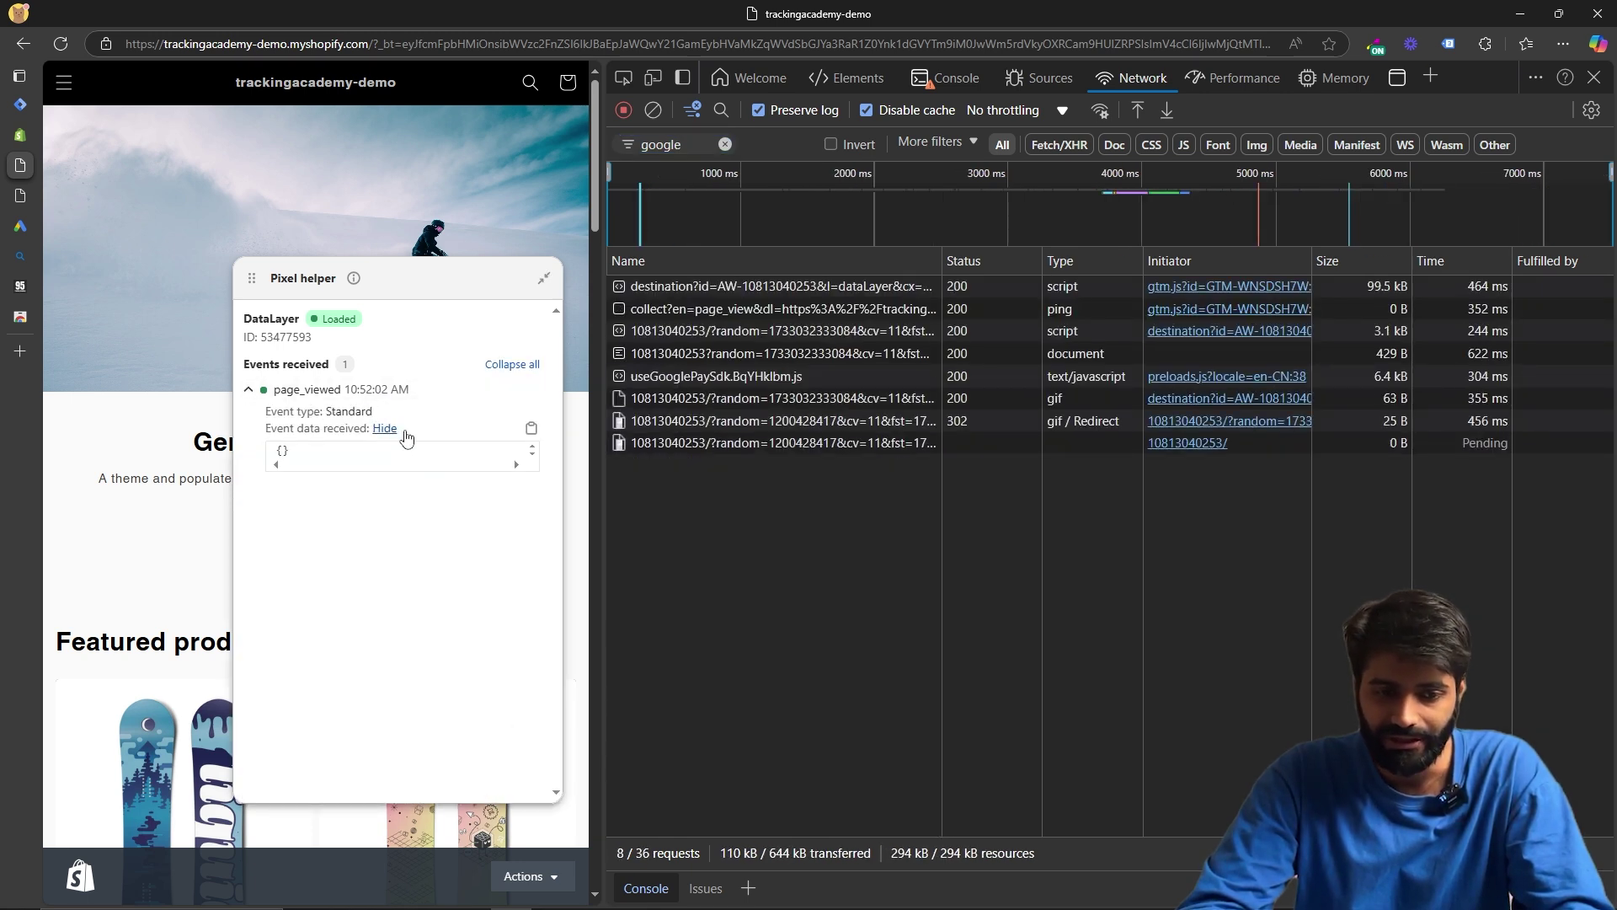
click(953, 86)
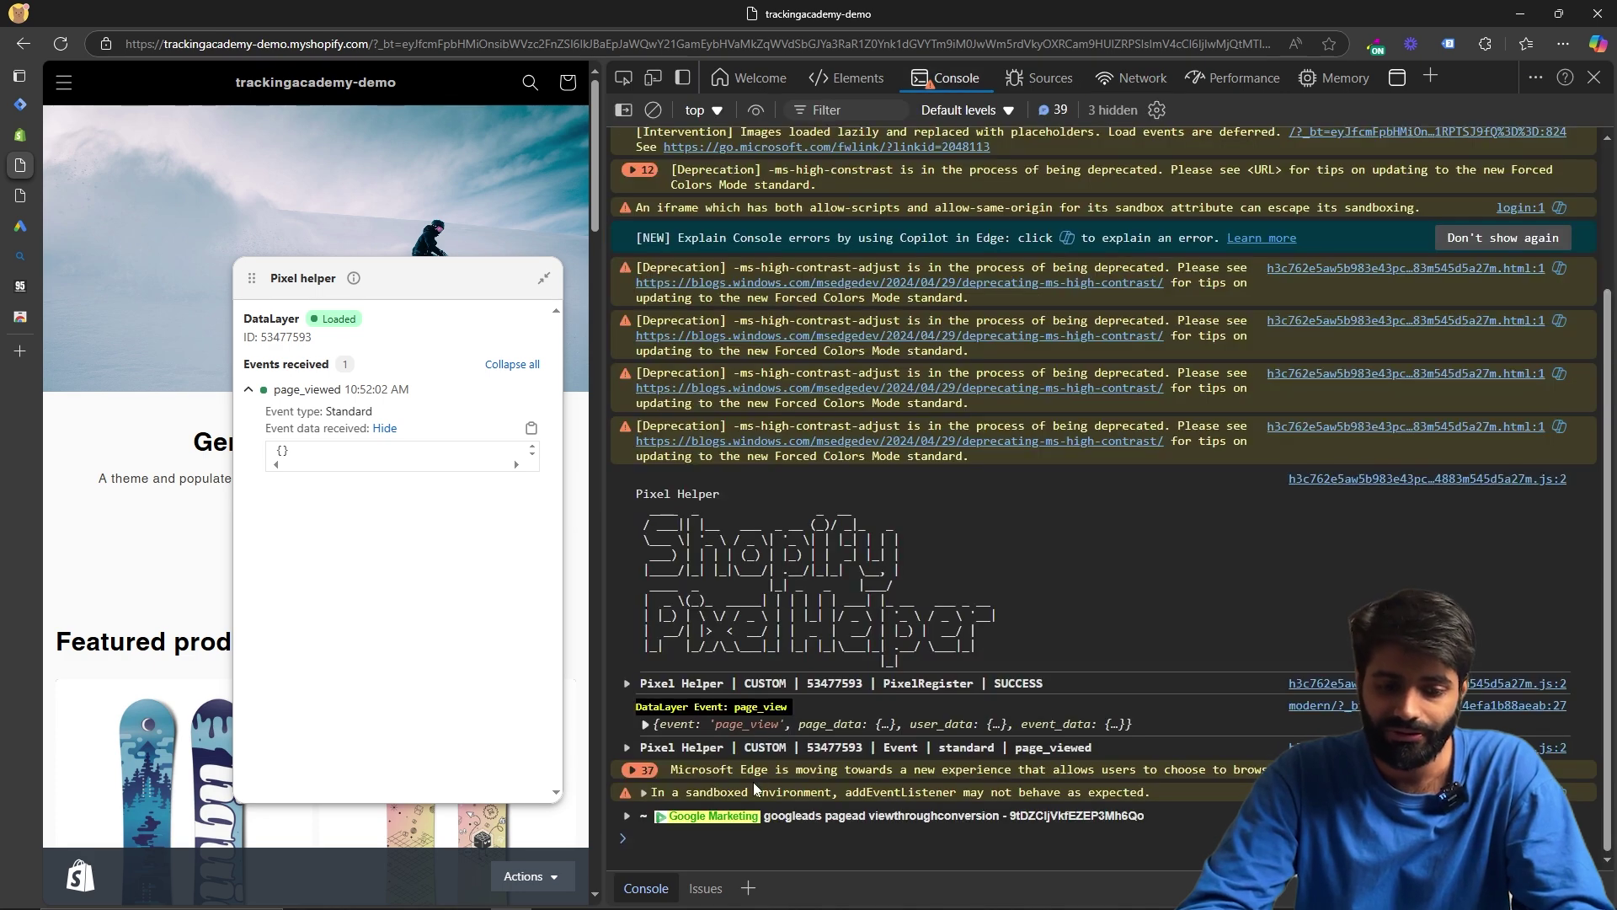
Step: Expand the page_view dataLayer event, inspect Tag Assistant's Google Ads Conversion Tracking tag, and expand the viewthroughconversion hit
click(821, 718)
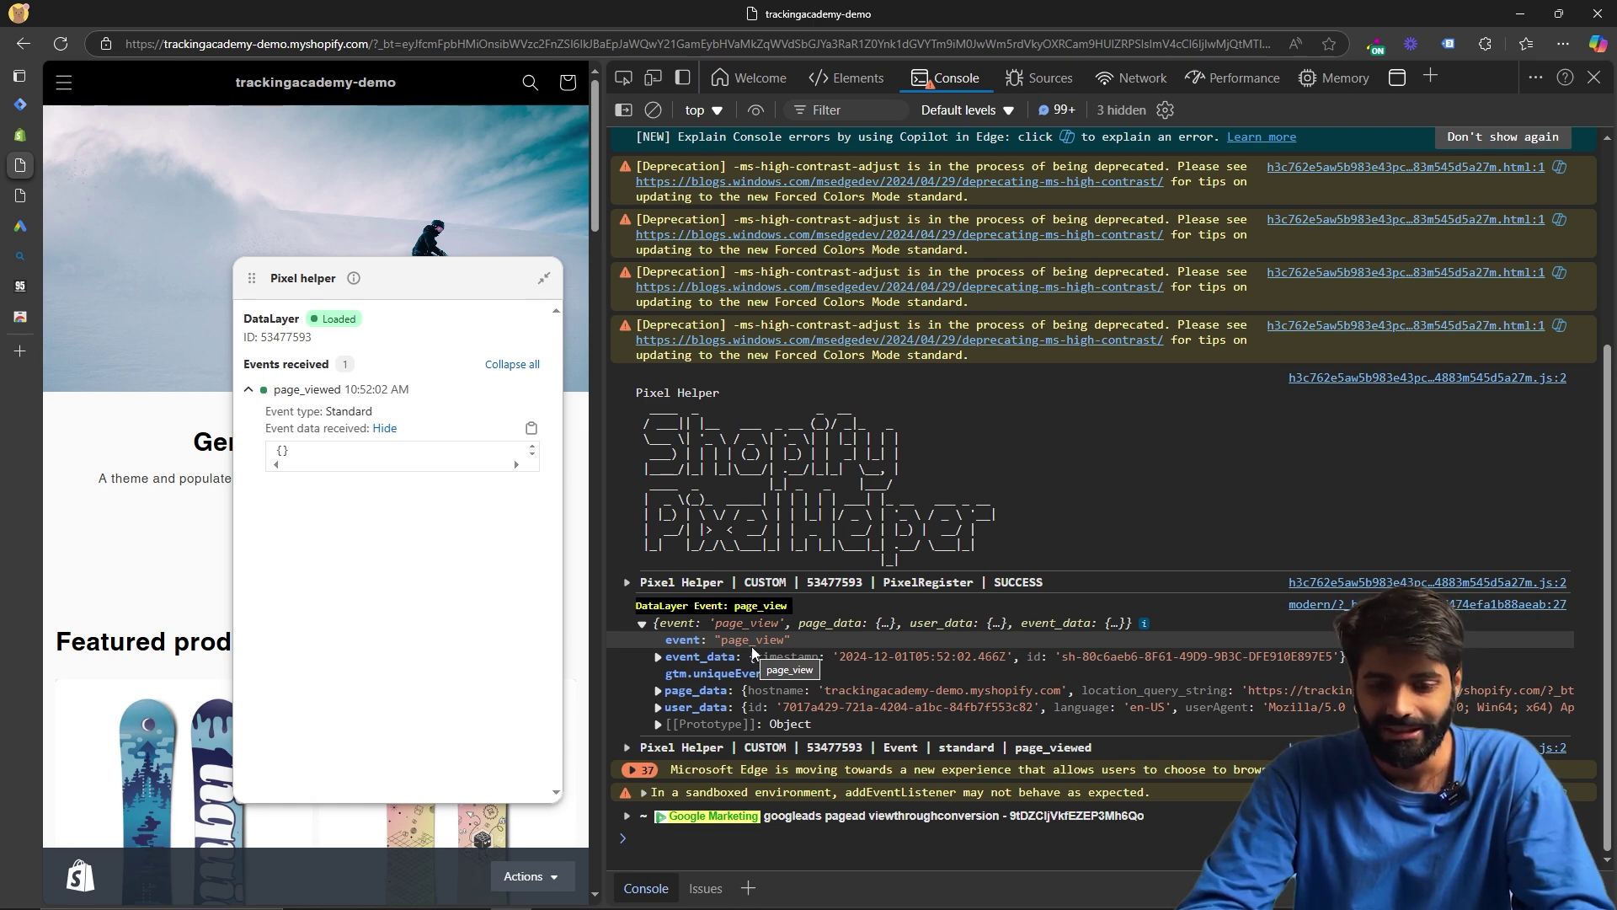
click(1449, 44)
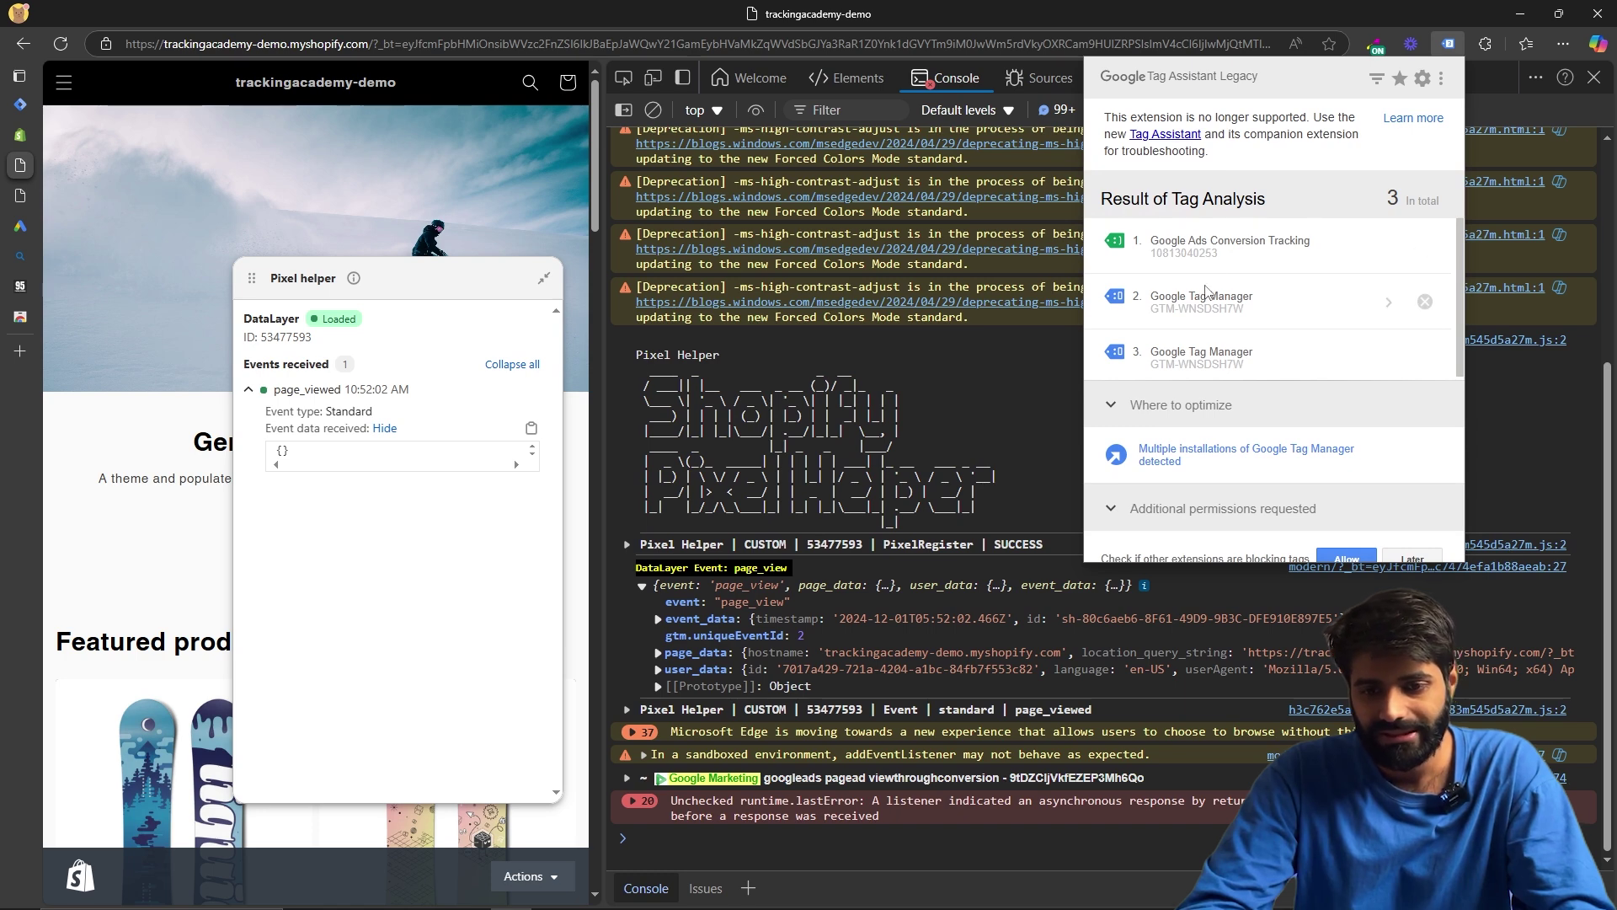
click(1250, 248)
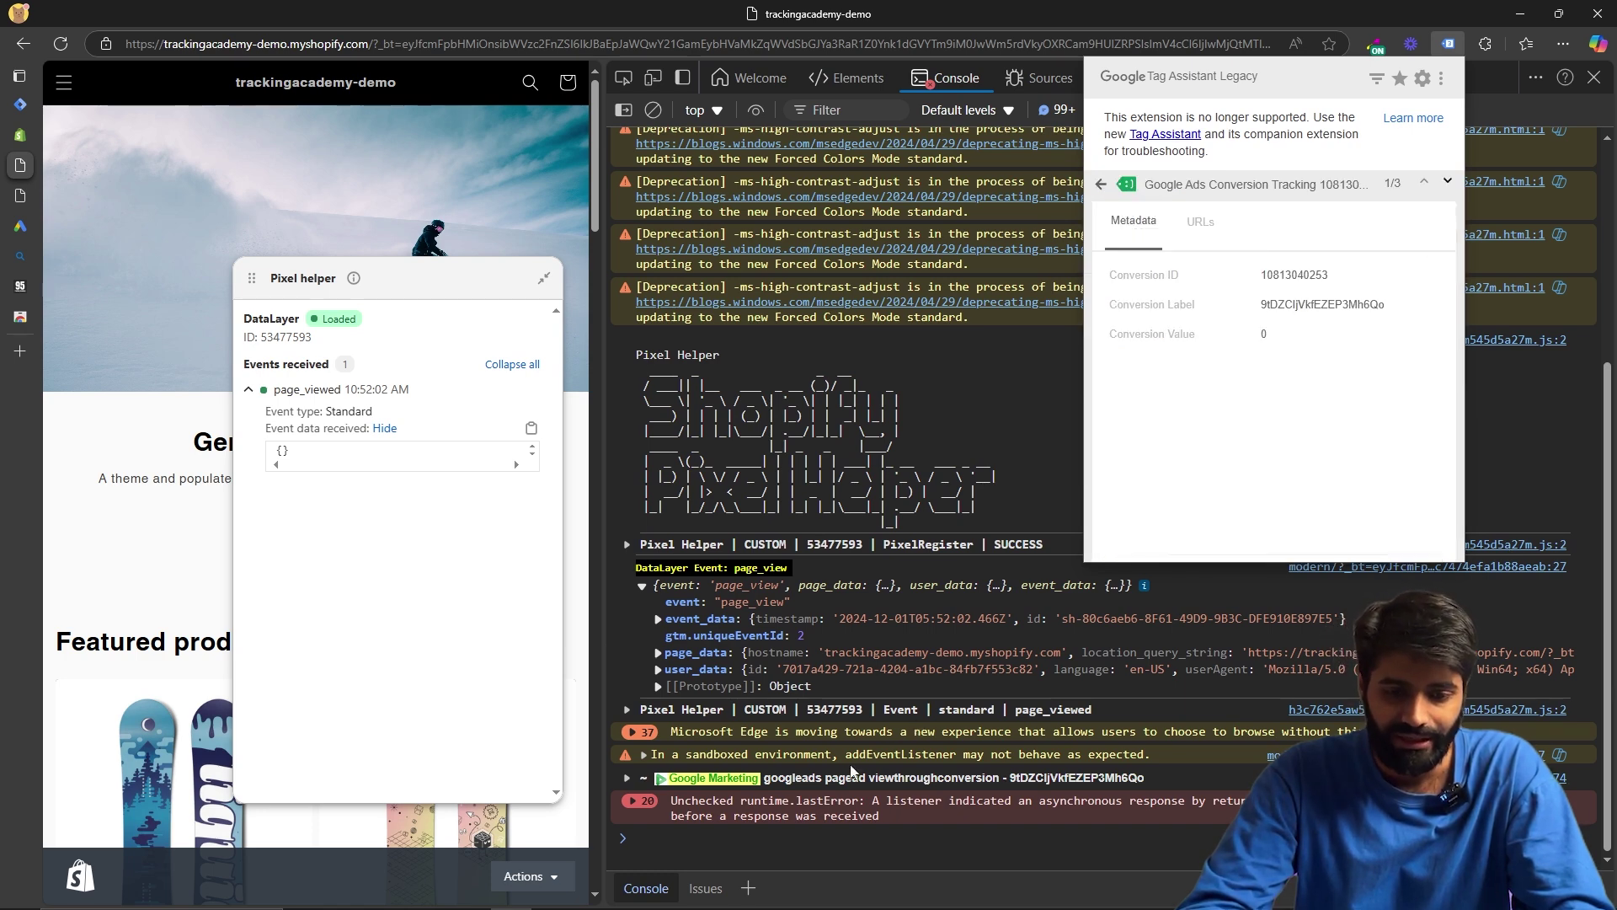
click(830, 778)
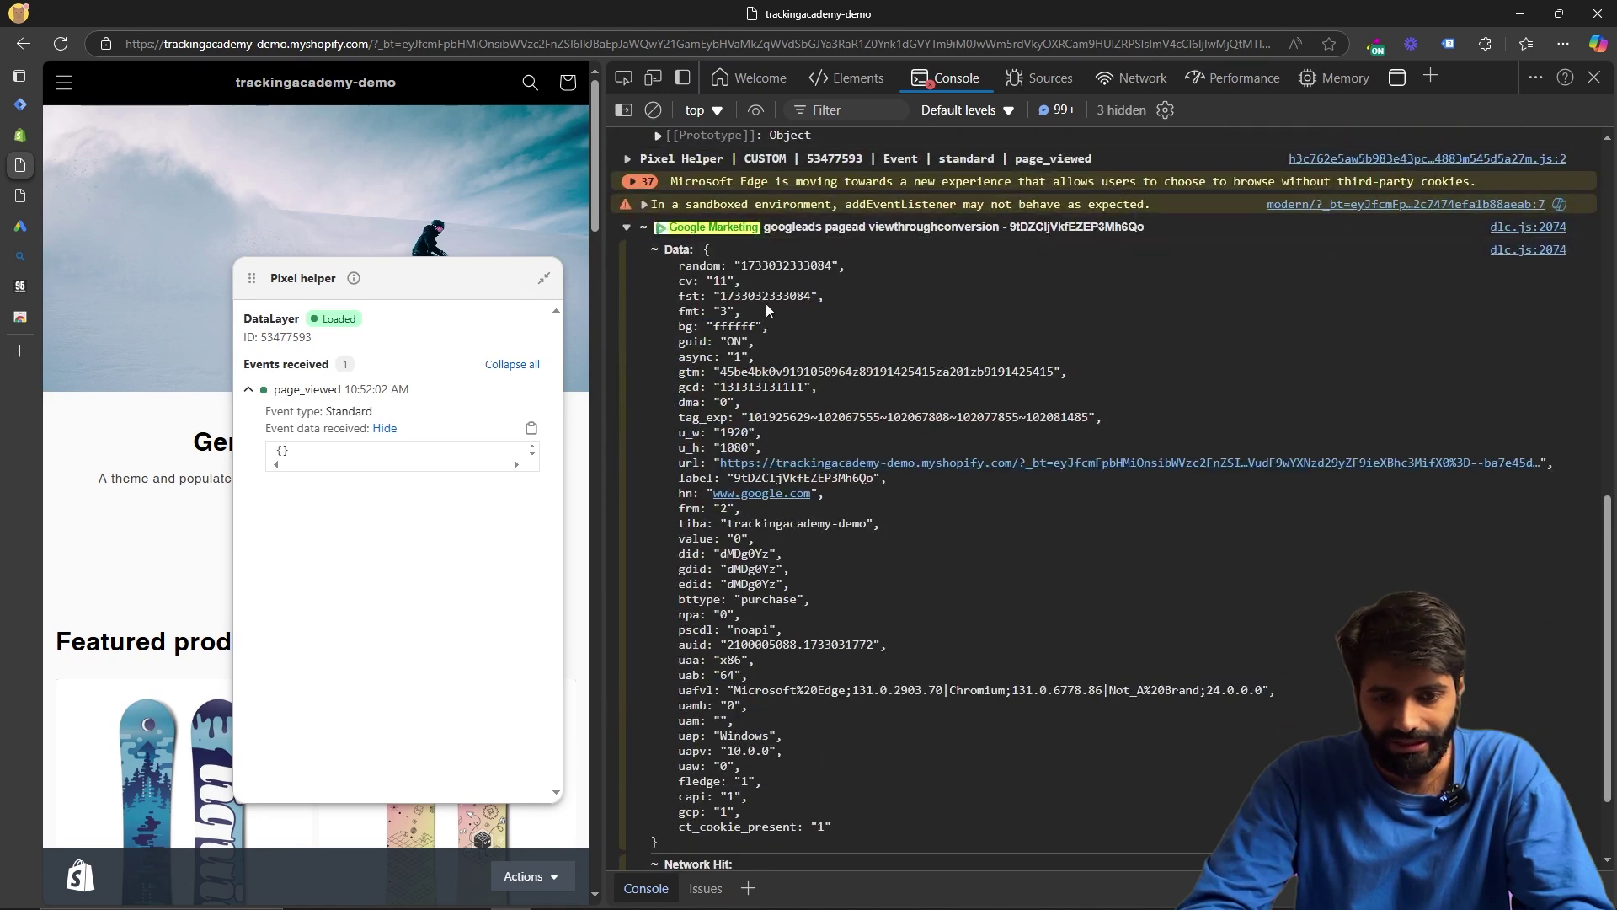
scroll(782, 623, down, 1)
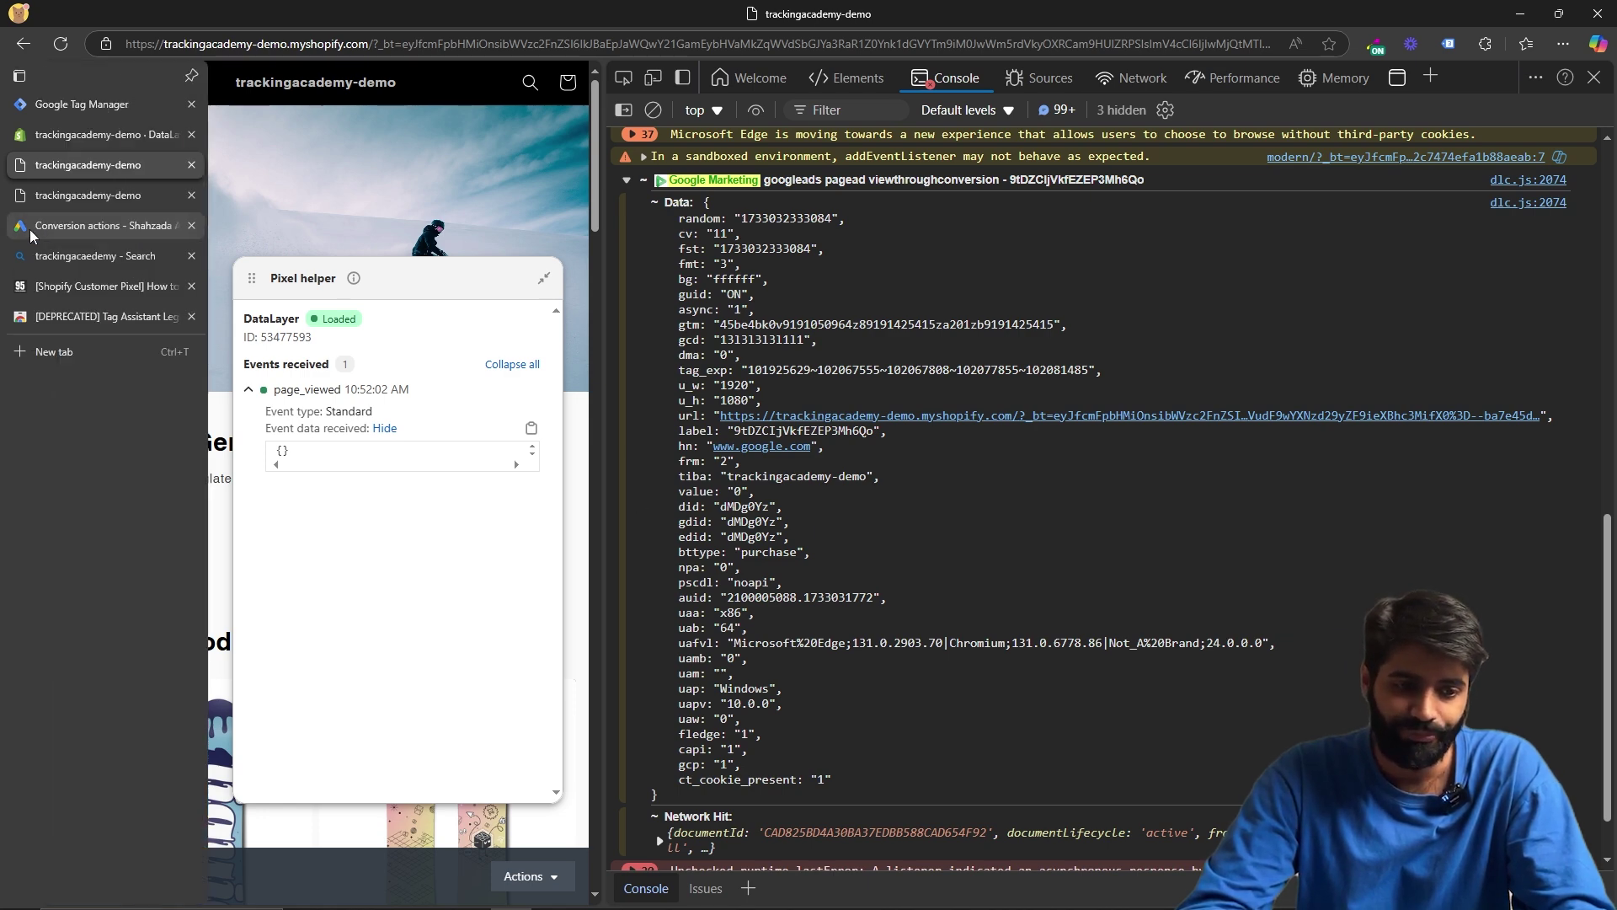
Step: Check AllPageViews' Inactive status in Google Ads conversion actions, then reload the page
click(29, 229)
mouse_move(1244, 548)
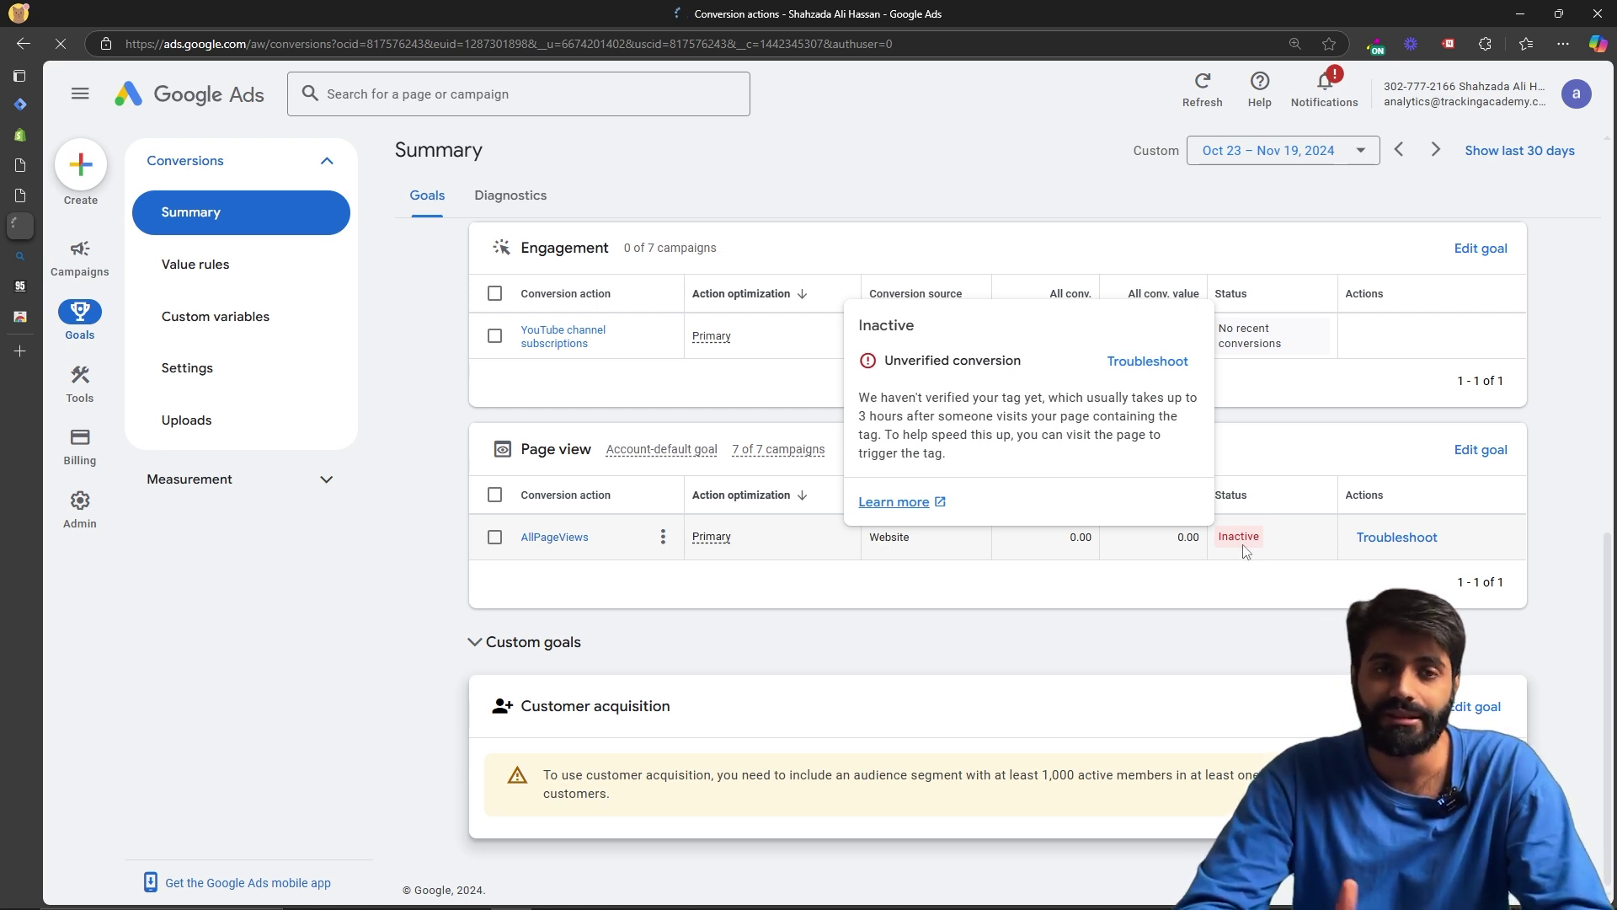
key(F5)
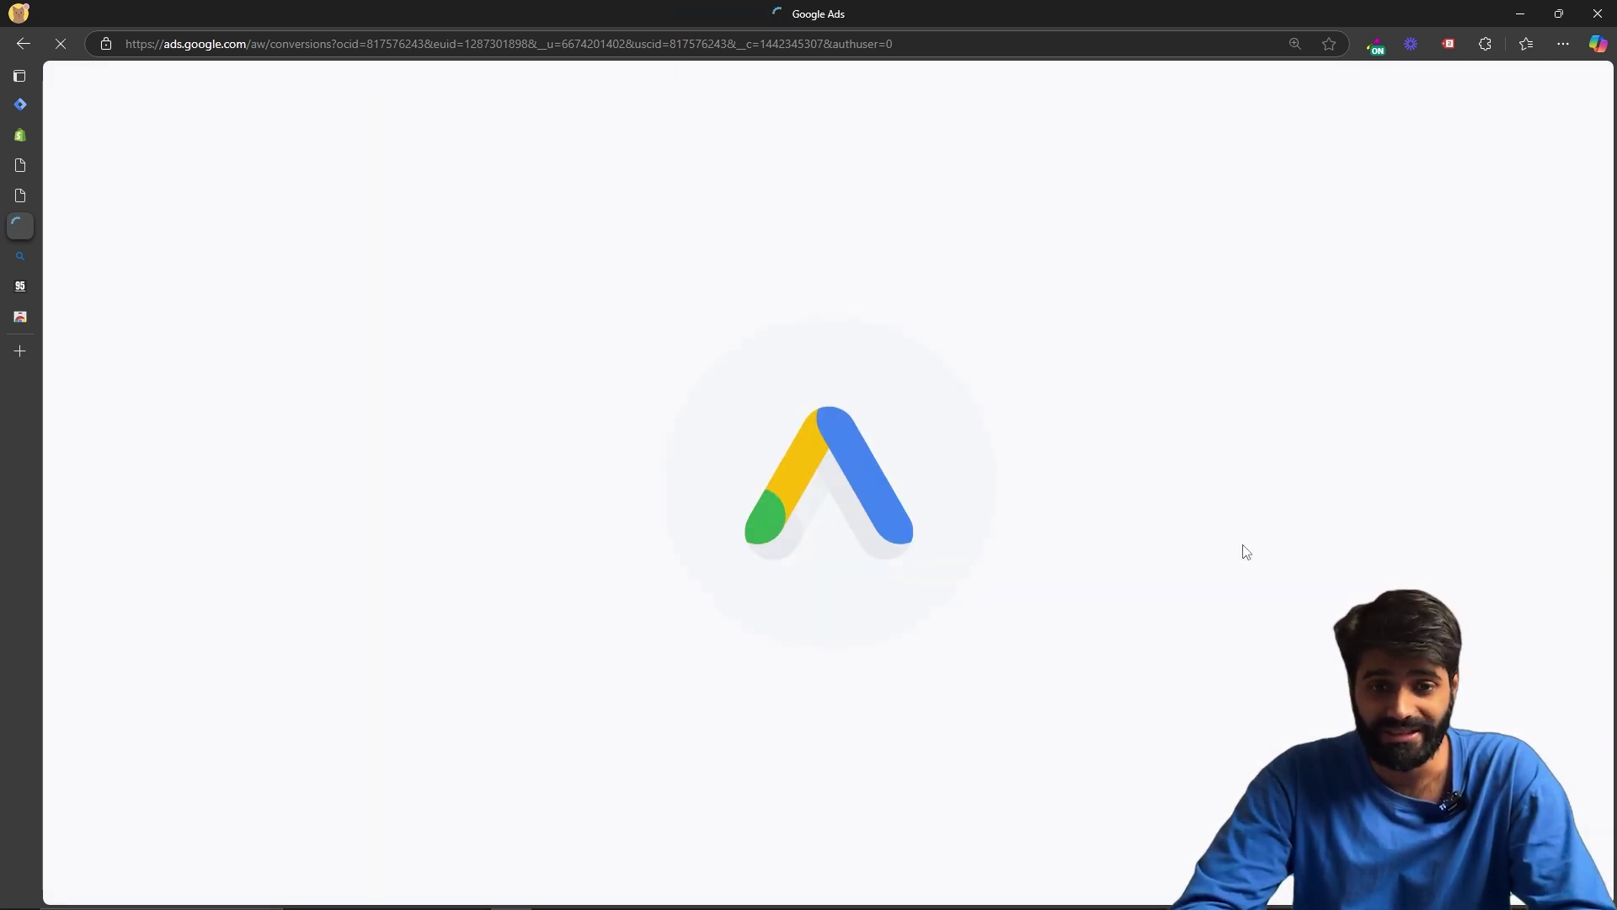